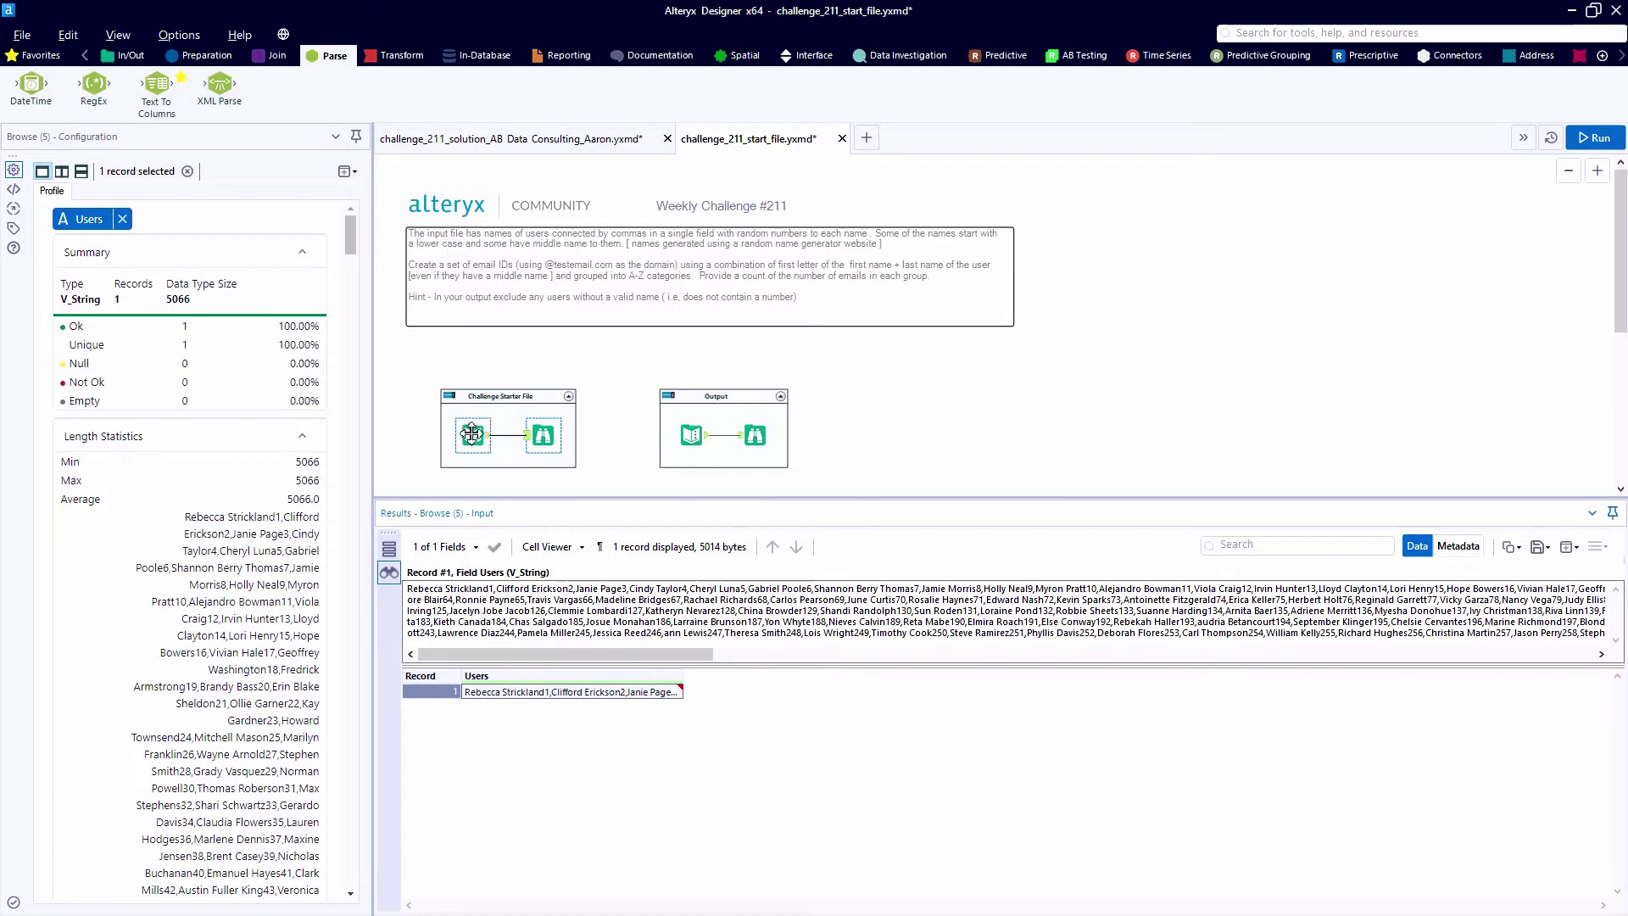
- Inspect the raw comma-separated Users text in the input data
left_click(547, 588)
key("ctrl+a")
left_click_drag(541, 588, 558, 589)
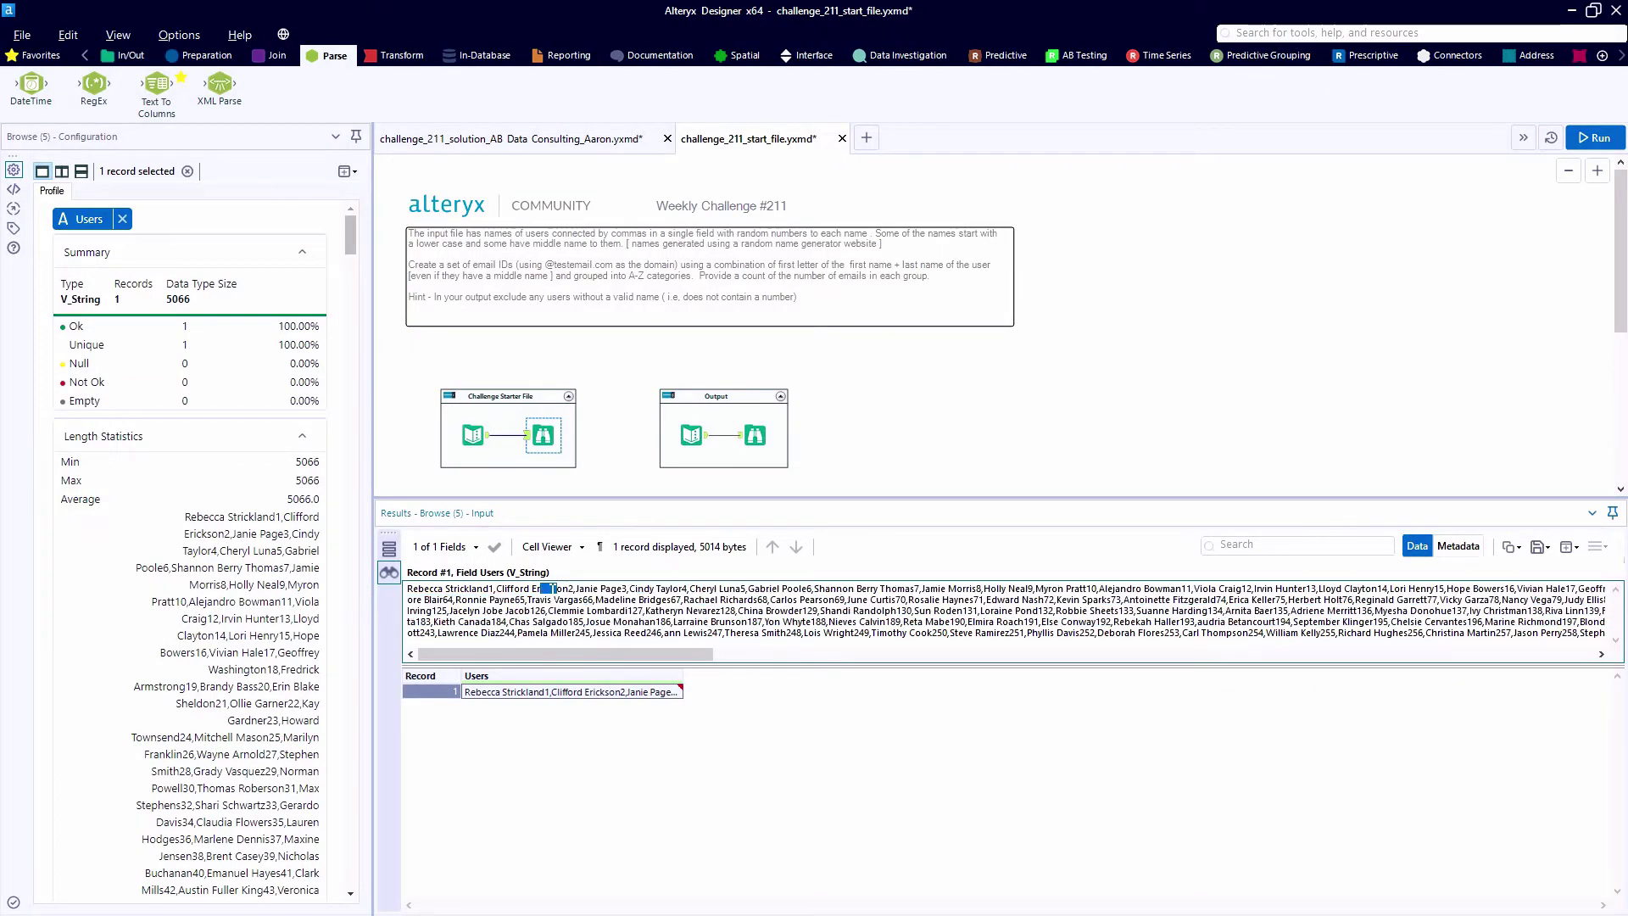
scroll(519, 367, "down", 3)
scroll(500, 391, "up", 2)
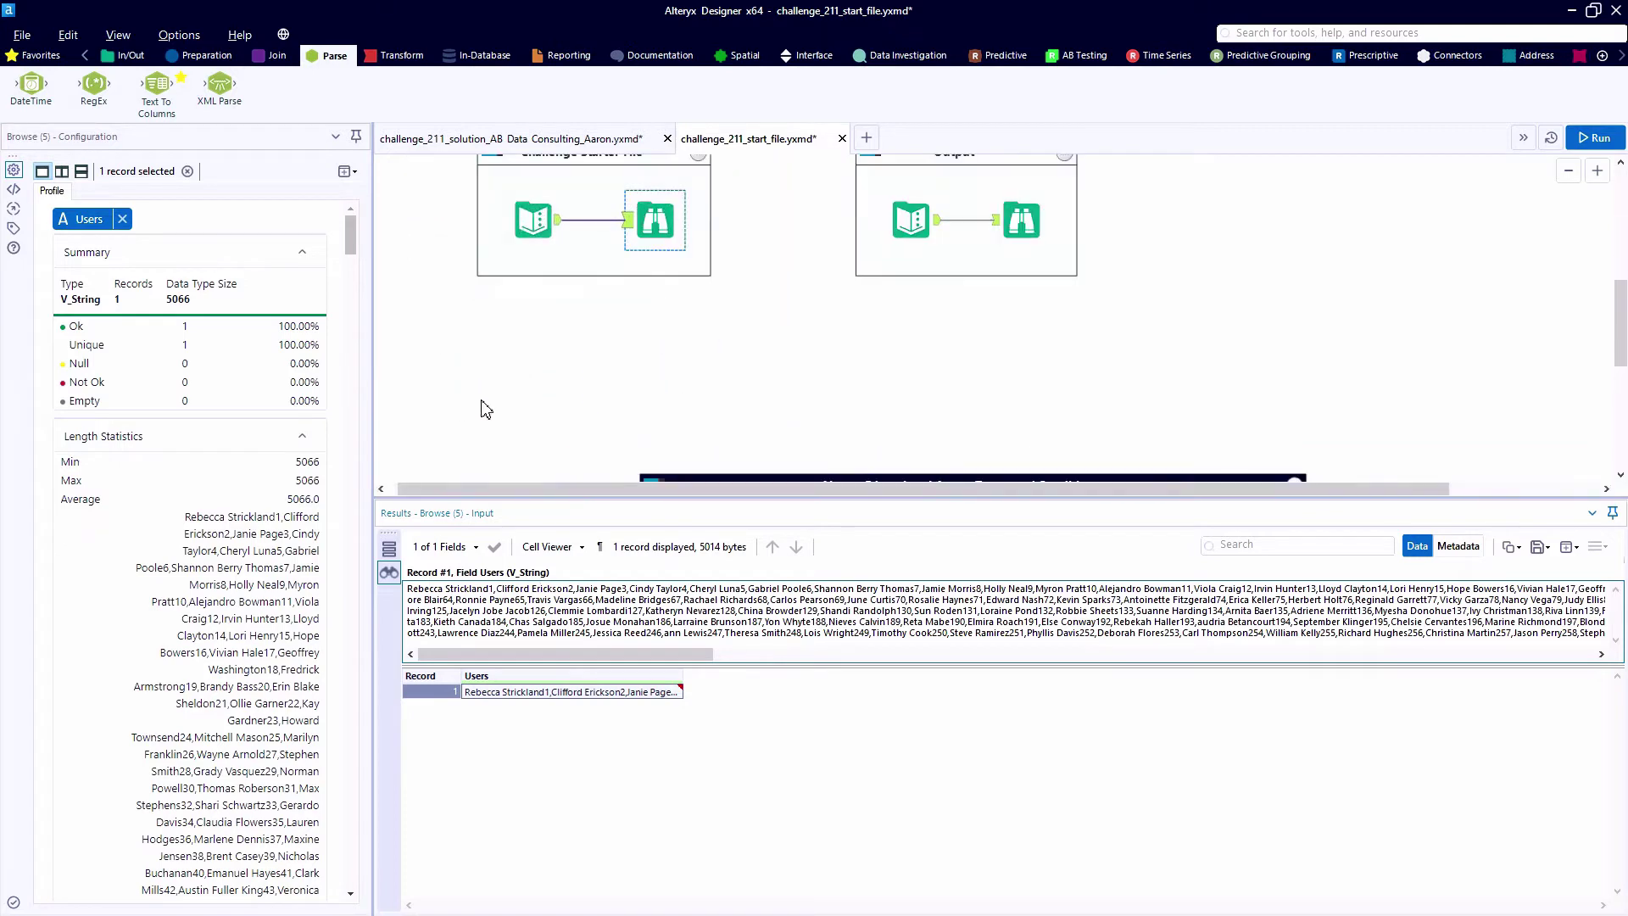
scroll(712, 365, "up", 1)
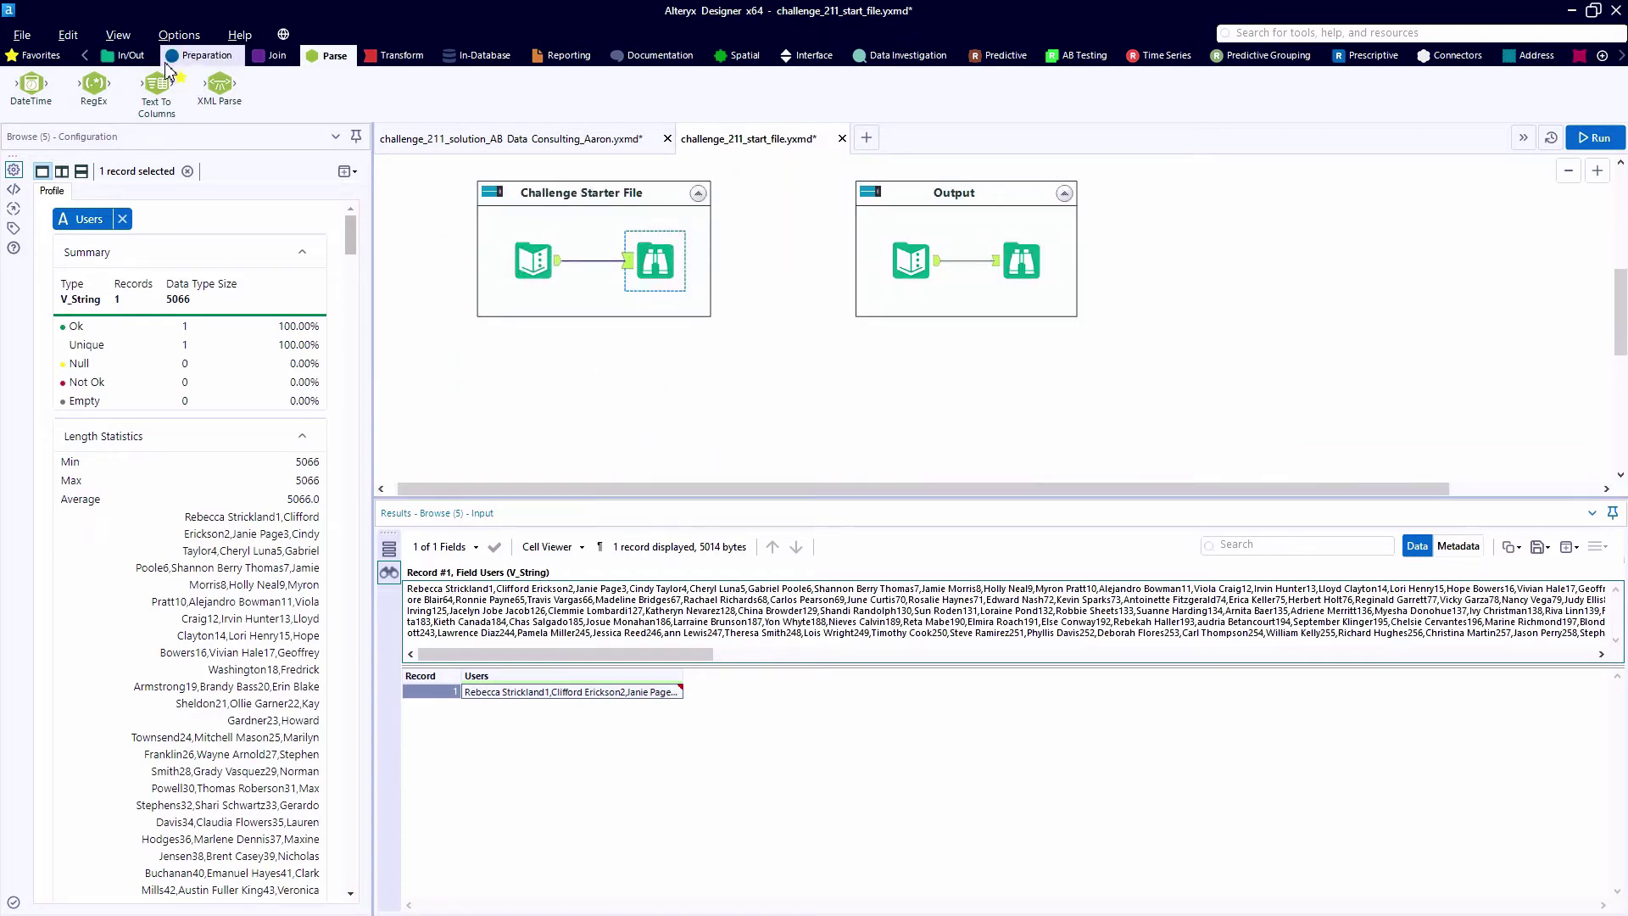
- Add Text To Columns splitting Users on commas into rows, and run to get 300 records
left_click_drag(157, 85, 677, 388)
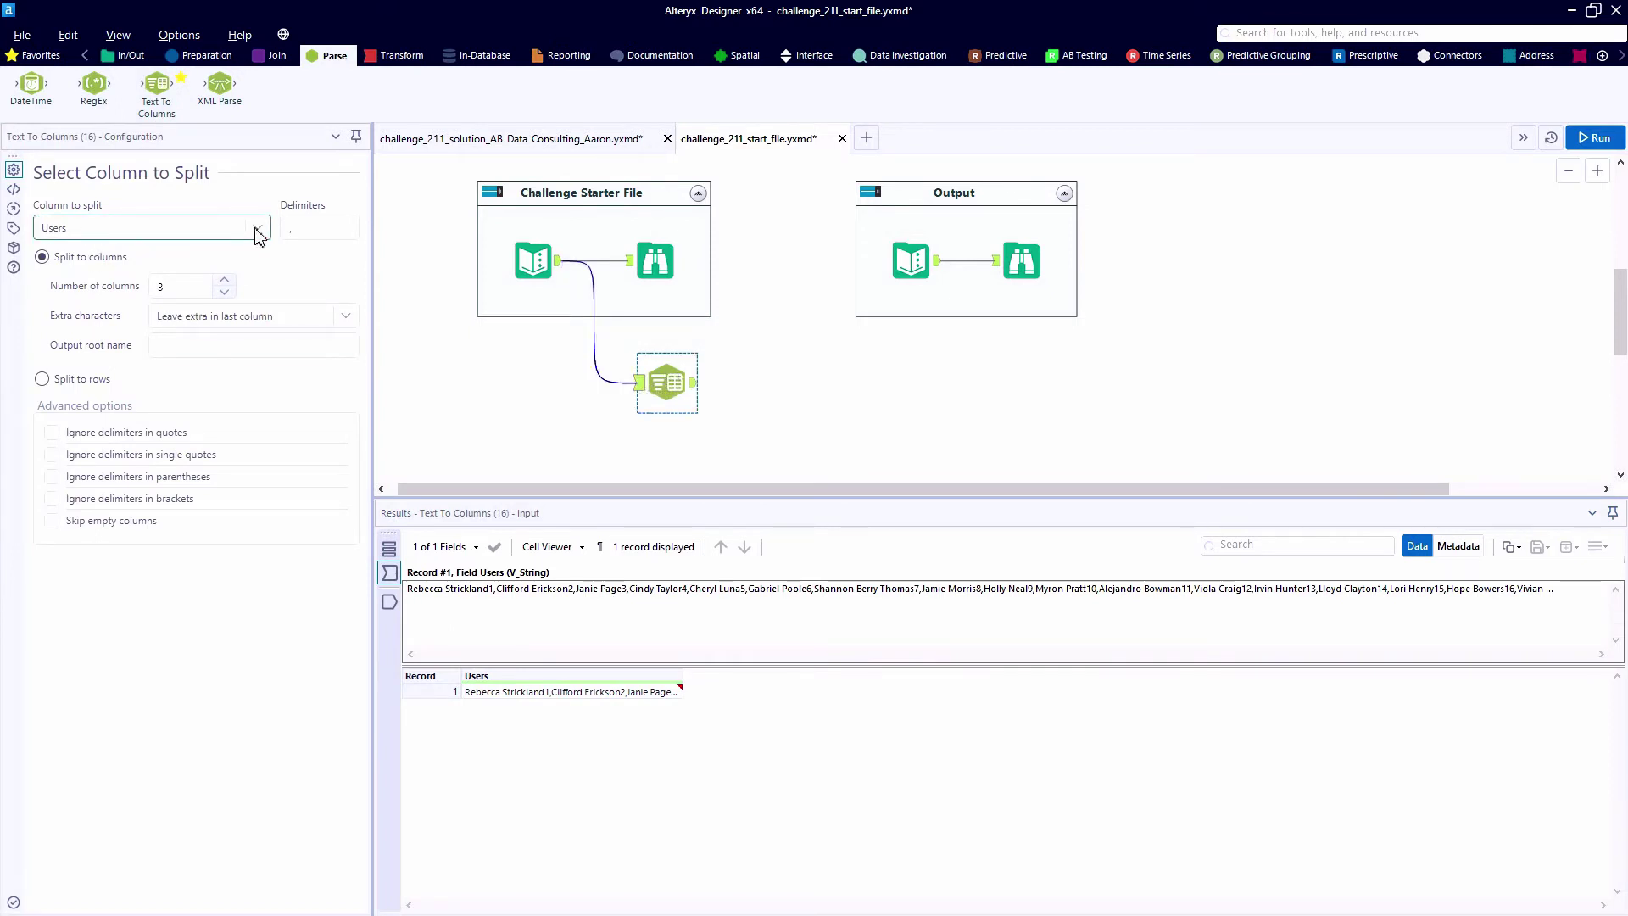
left_click(316, 227)
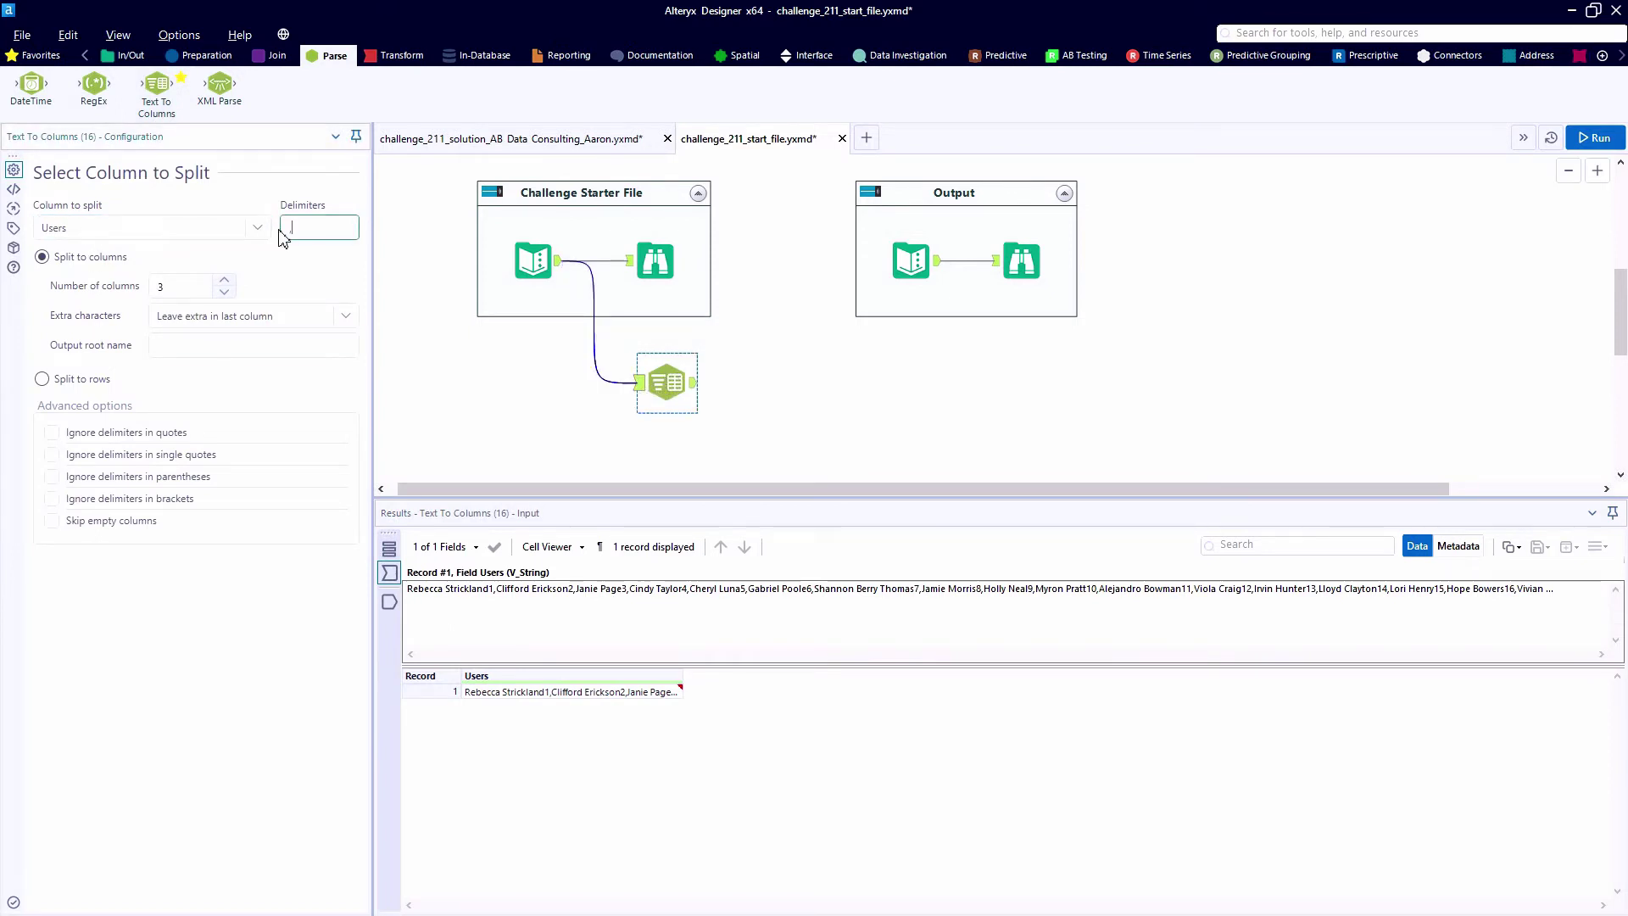
left_click(54, 382)
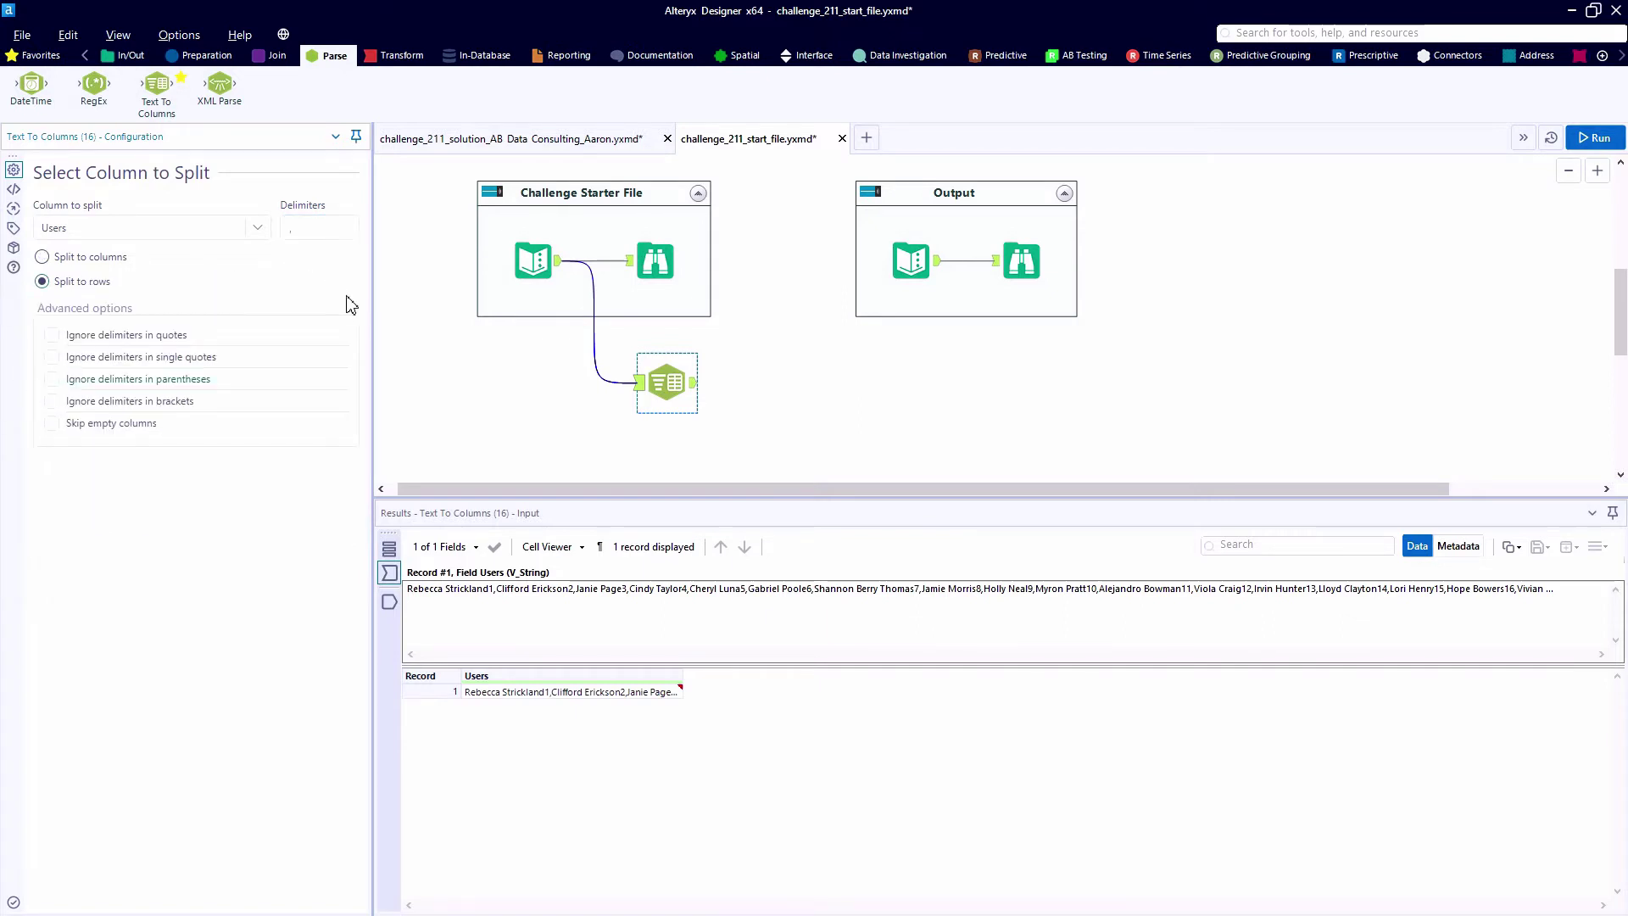
key("ctrl+r")
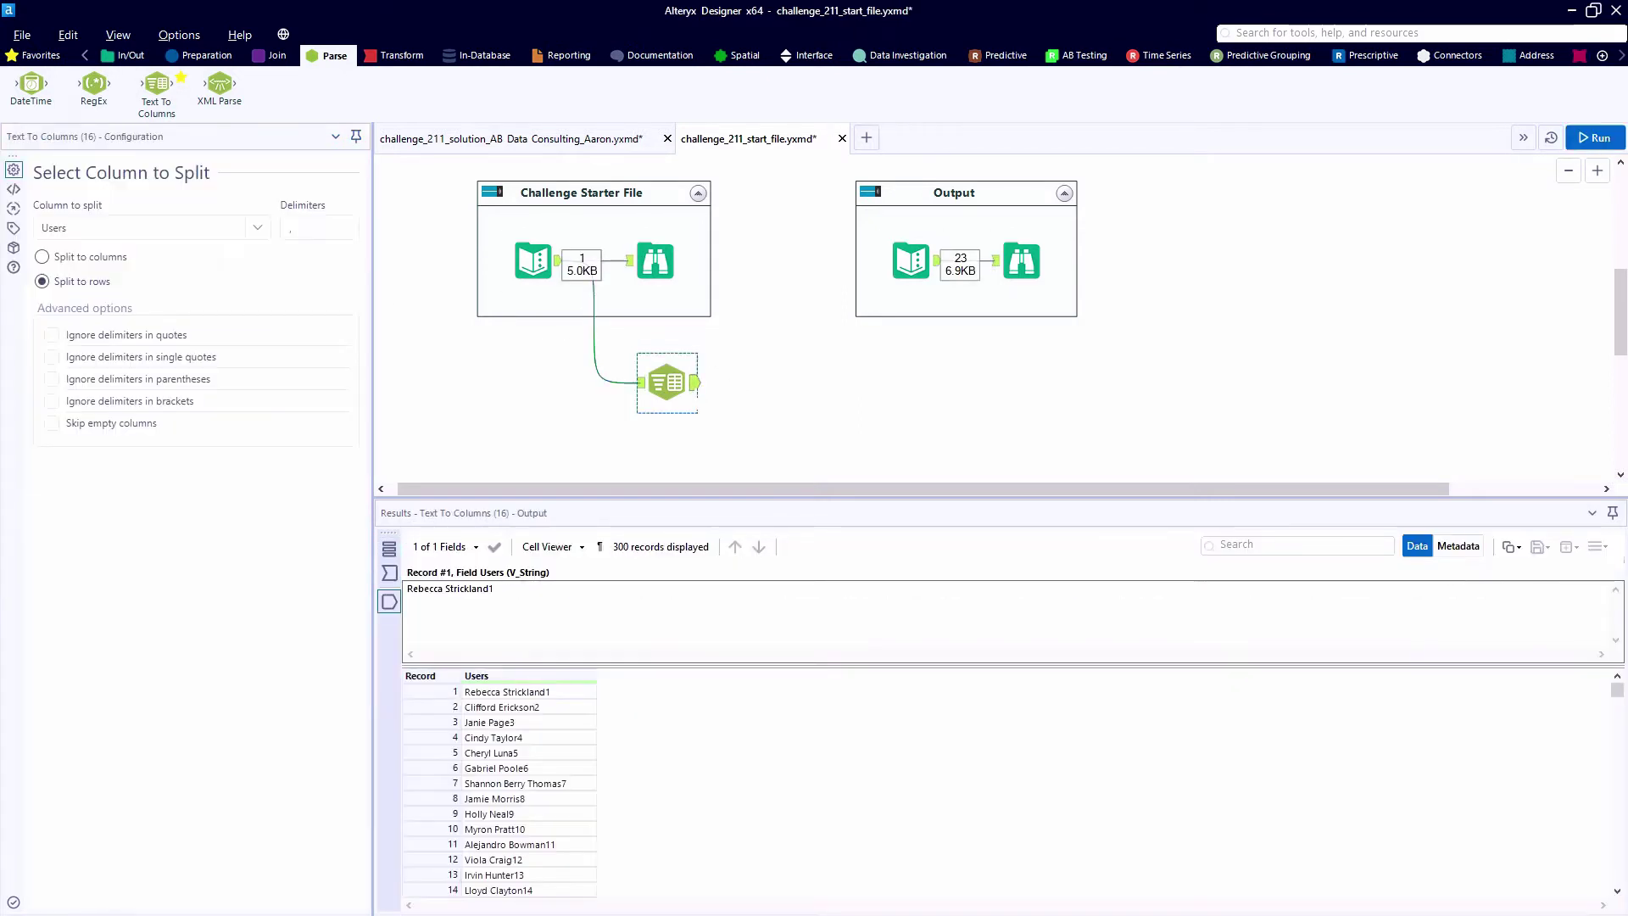
left_click(547, 547)
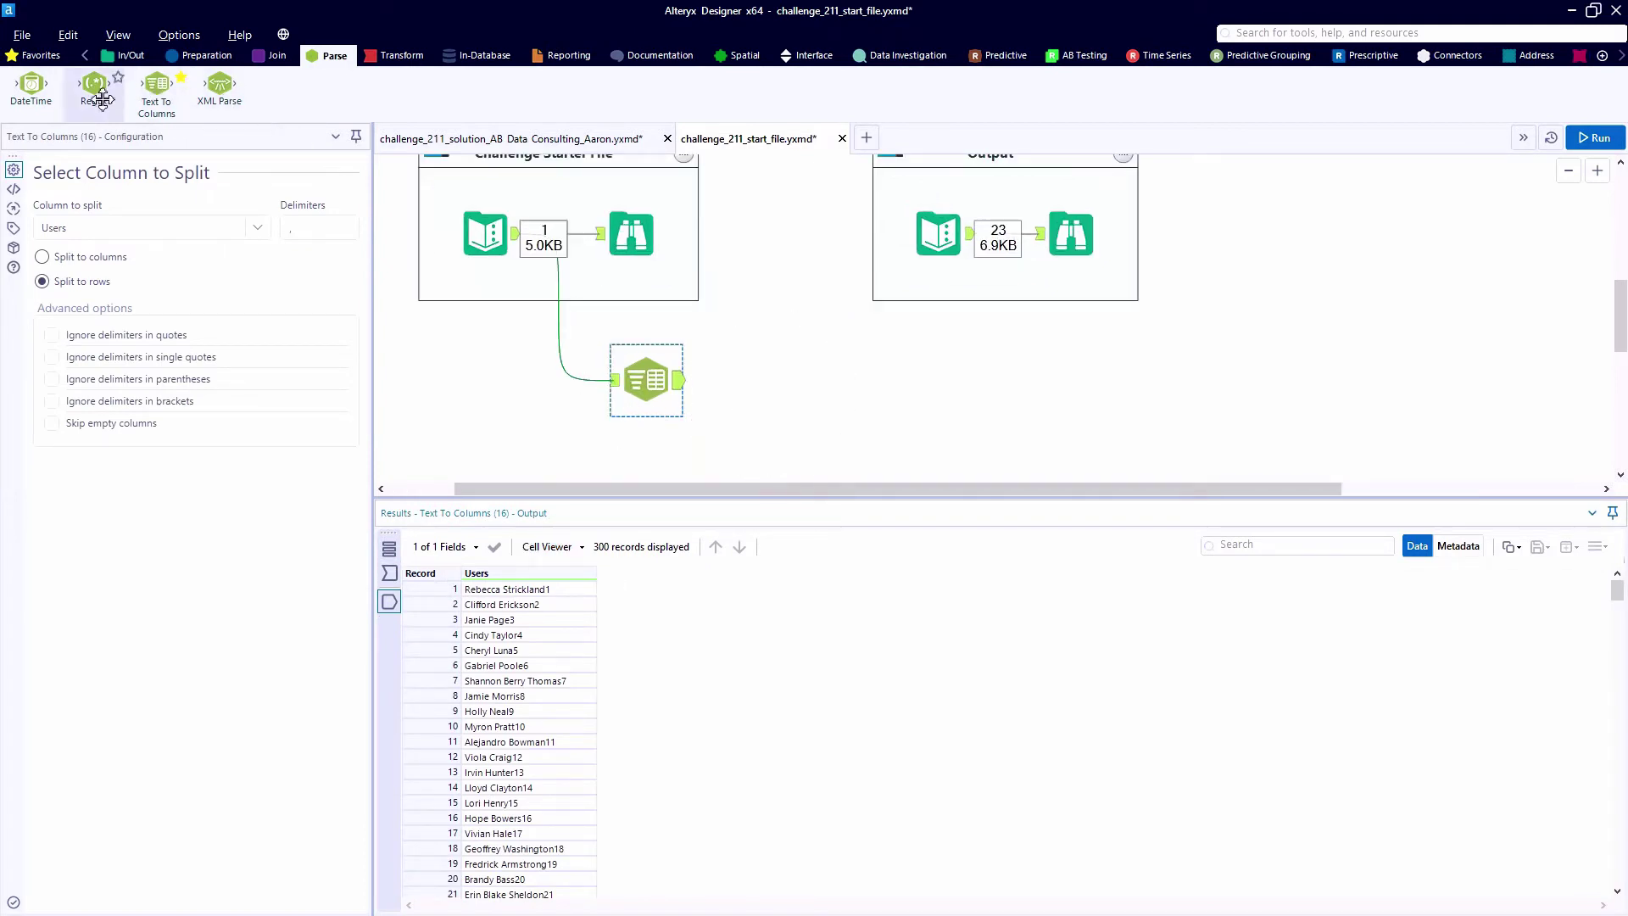
- Add a RegEx tool parsing ([[:alpha:]]) from Users into a new Group column, and check the results
left_click_drag(94, 82, 793, 382)
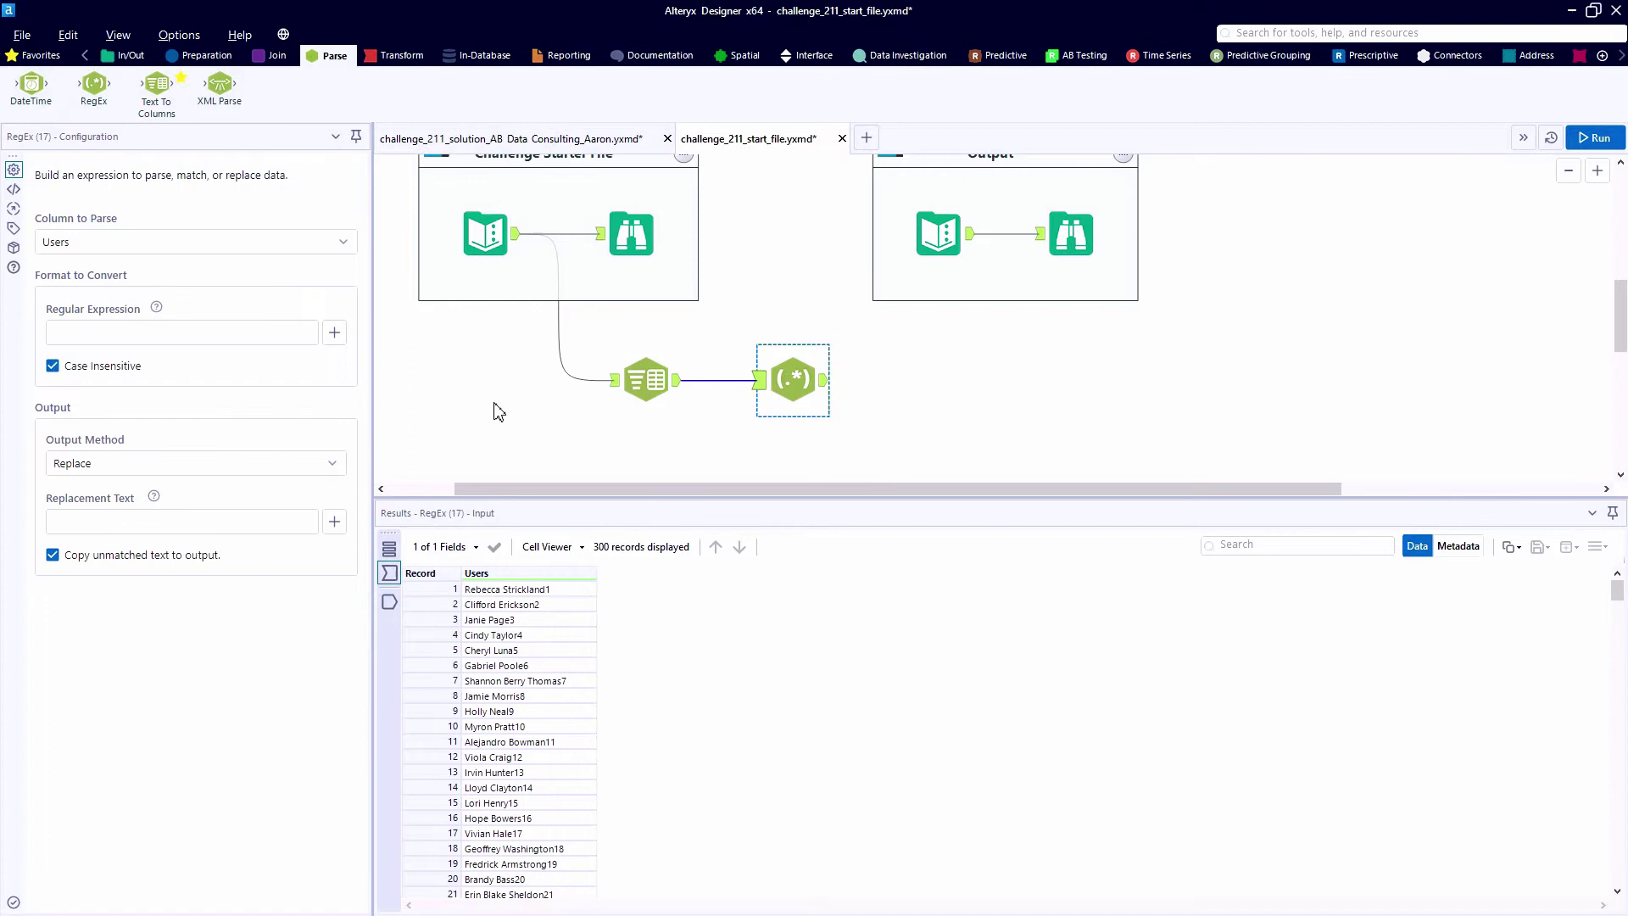
left_click(123, 333)
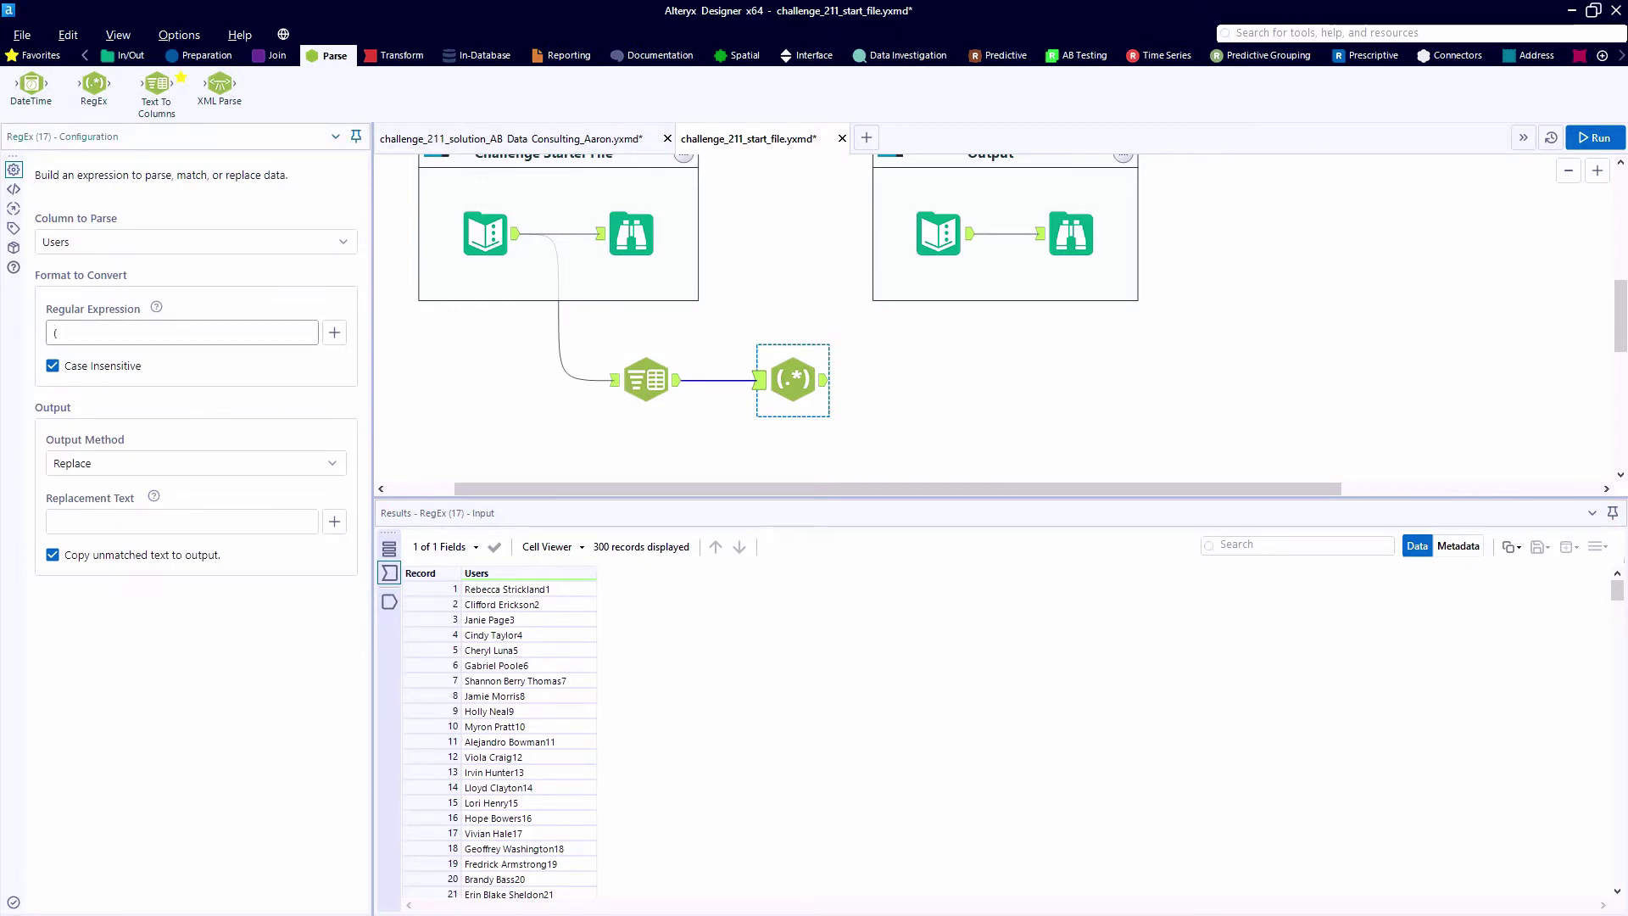
type("(")
left_click(334, 333)
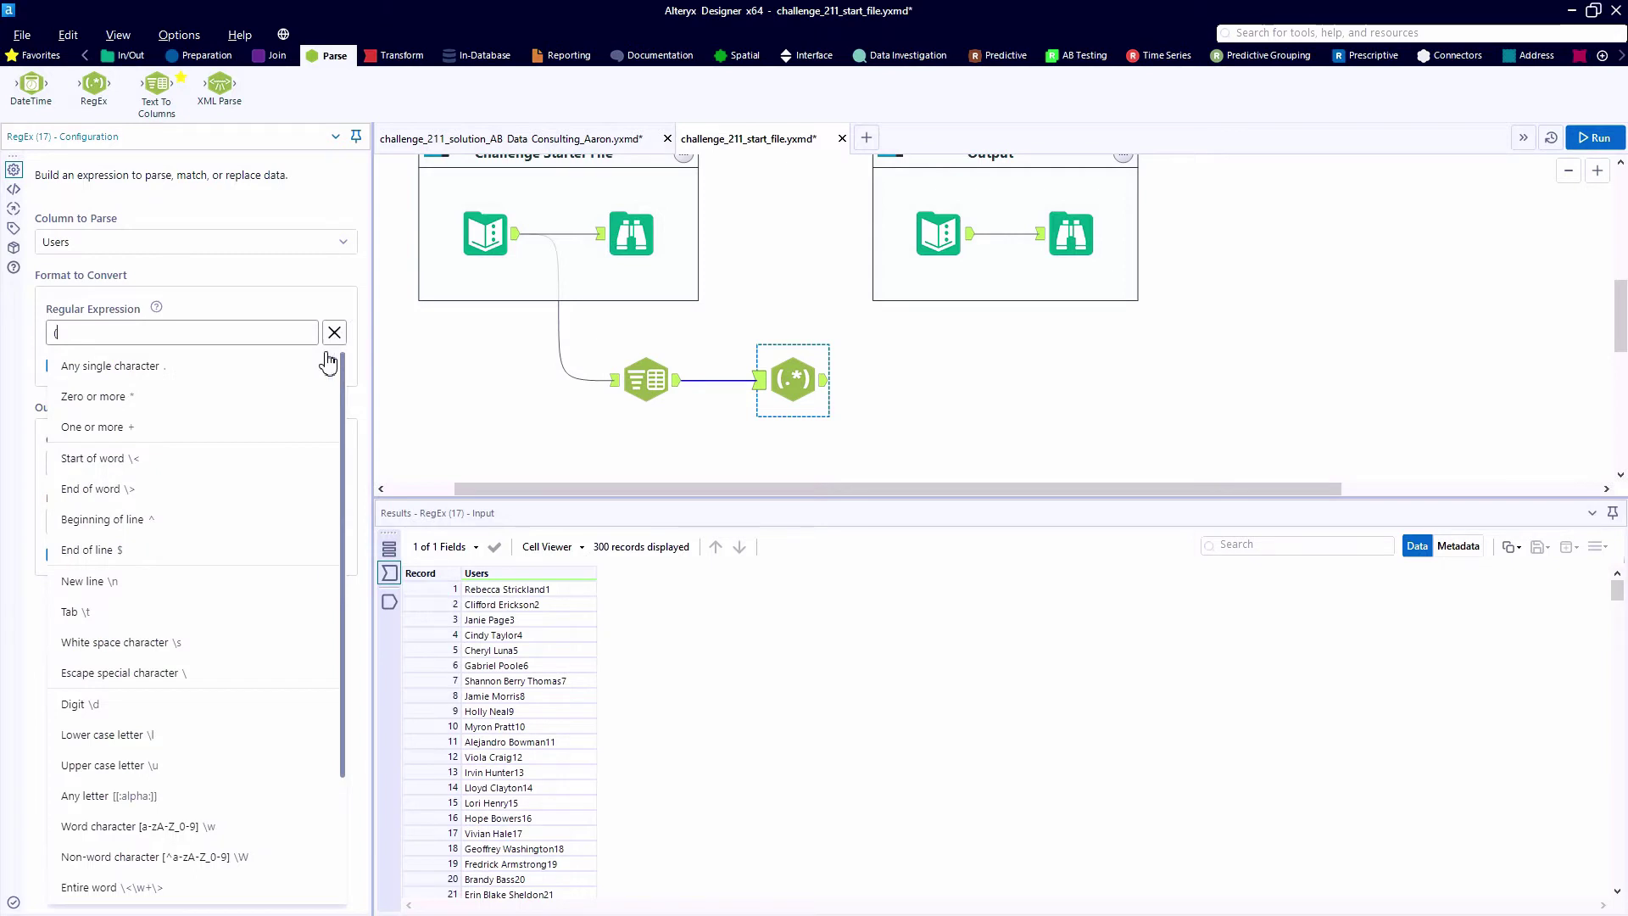
left_click(156, 797)
type(")")
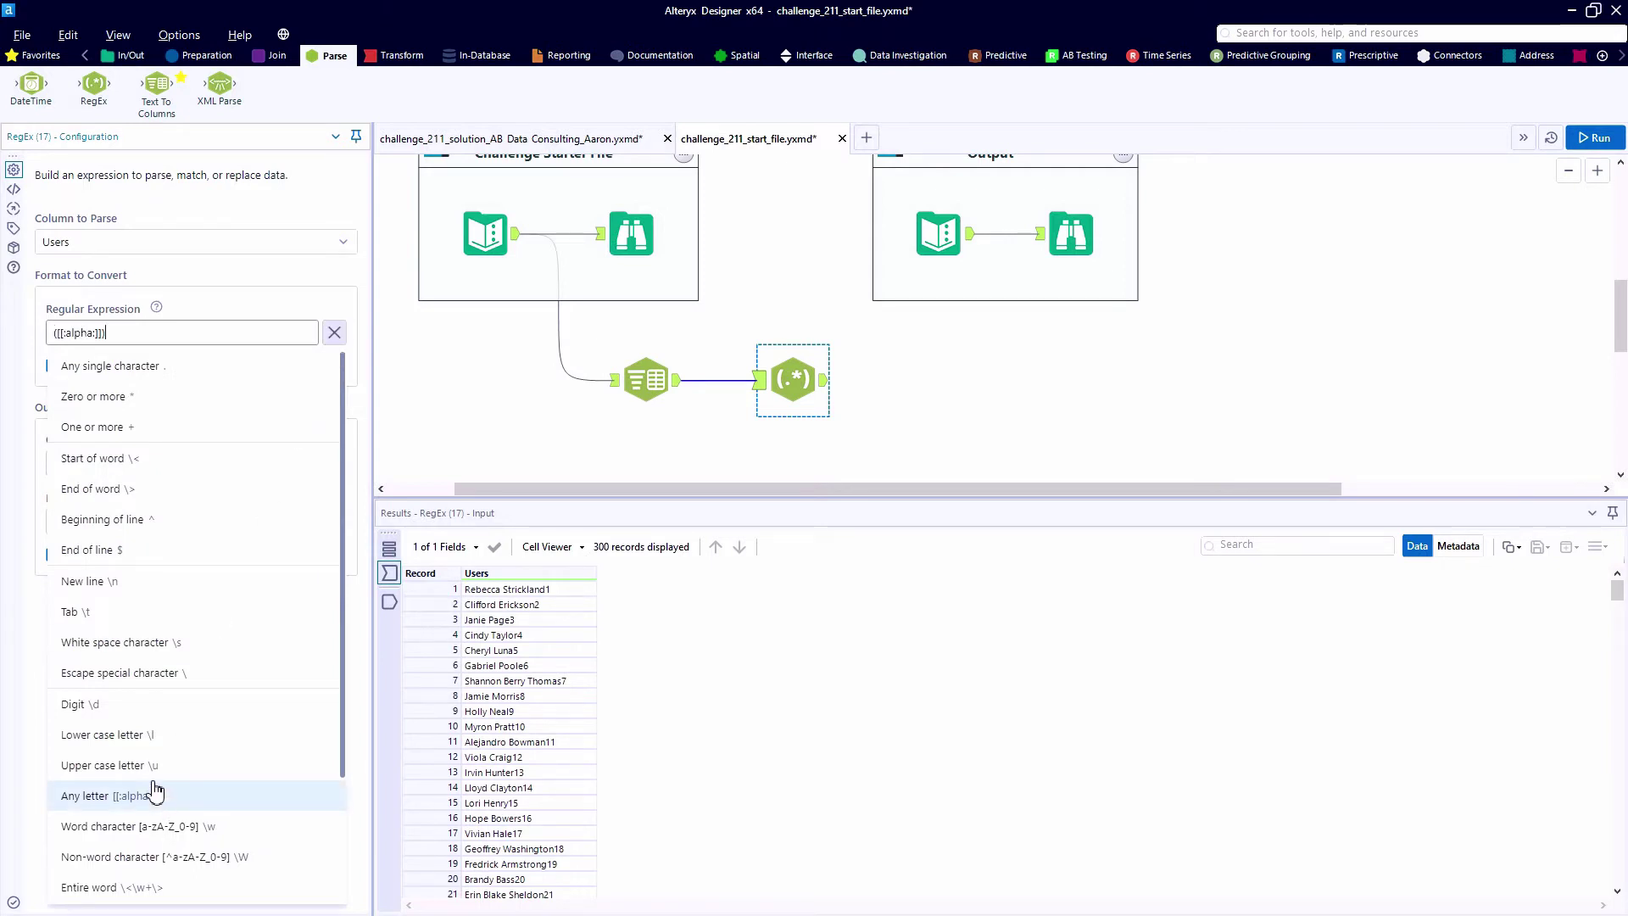
left_click(32, 483)
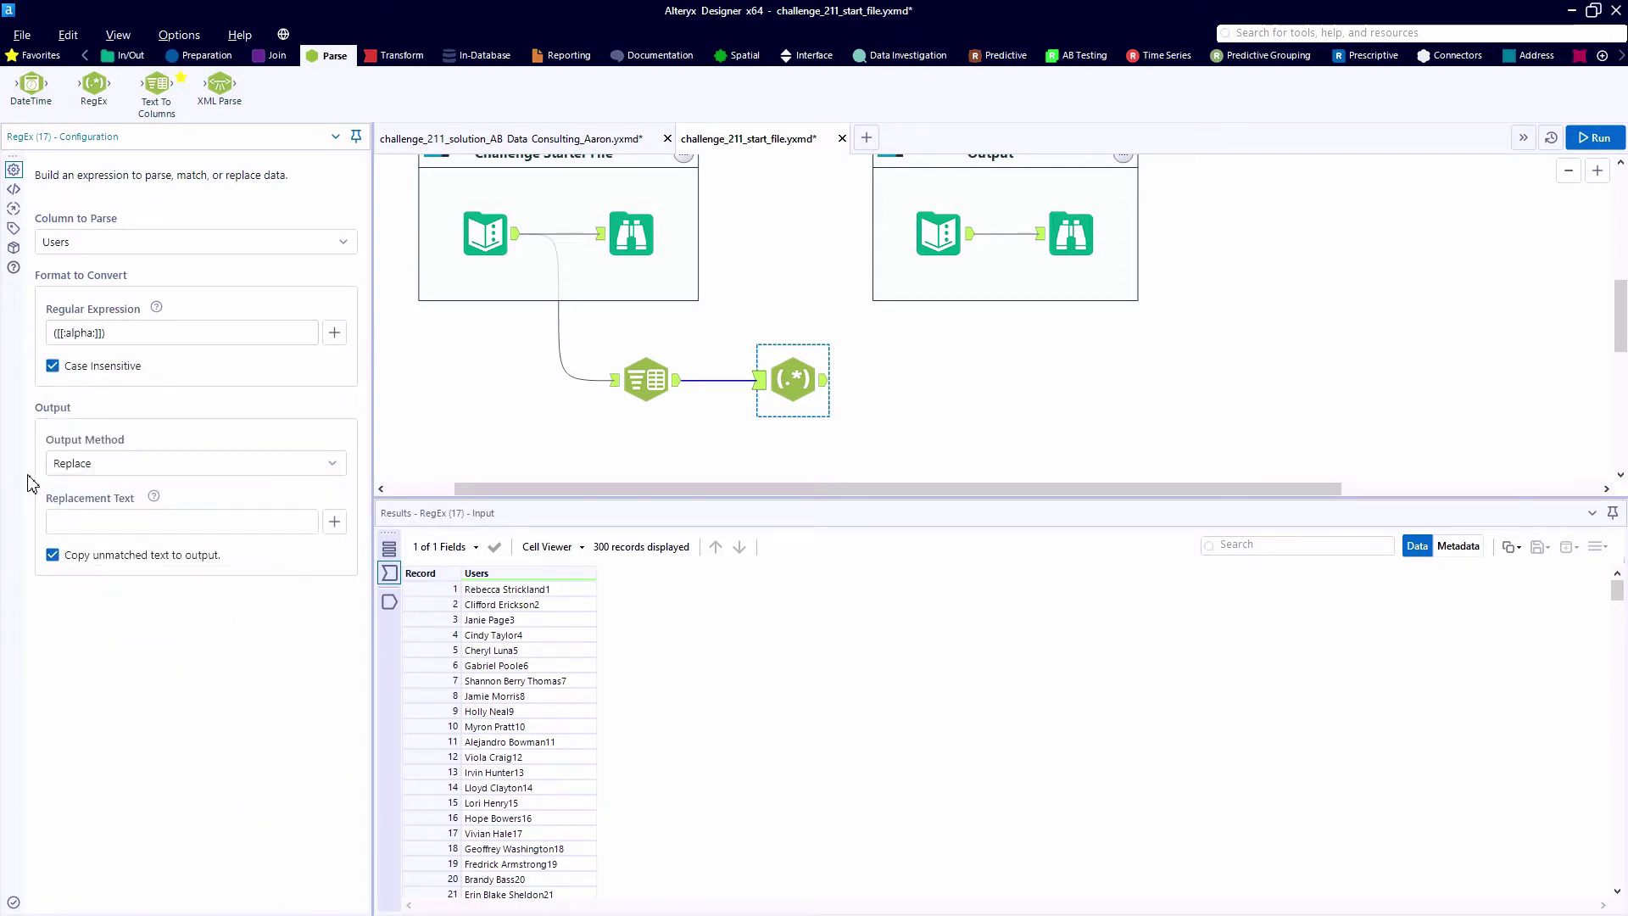
left_click(74, 464)
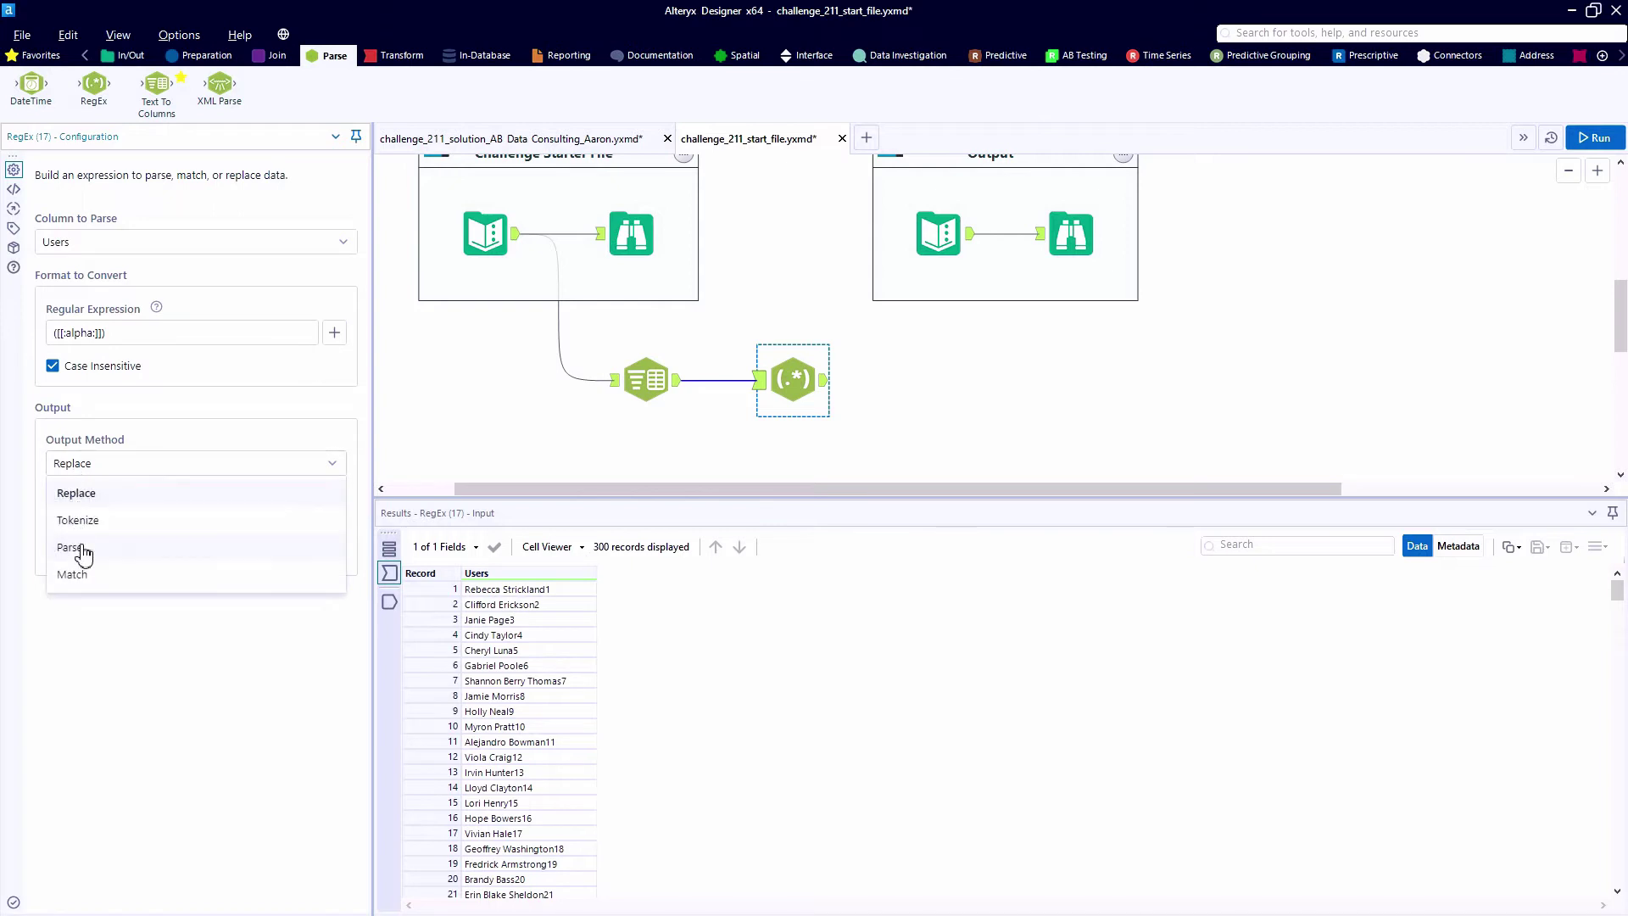
left_click(71, 547)
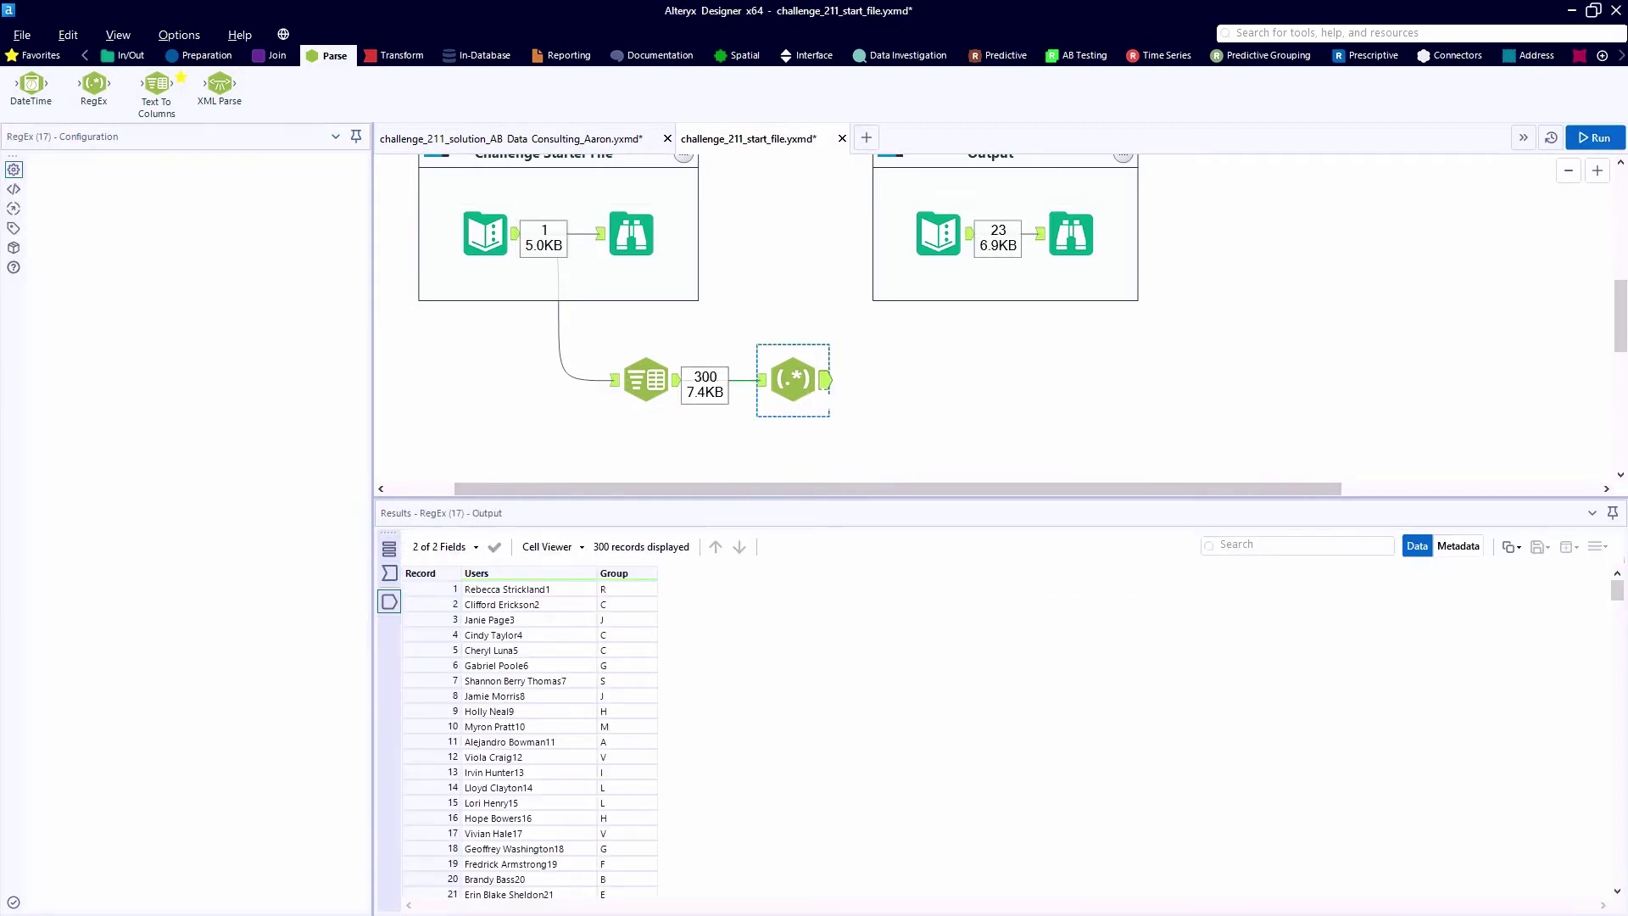
left_click(549, 608)
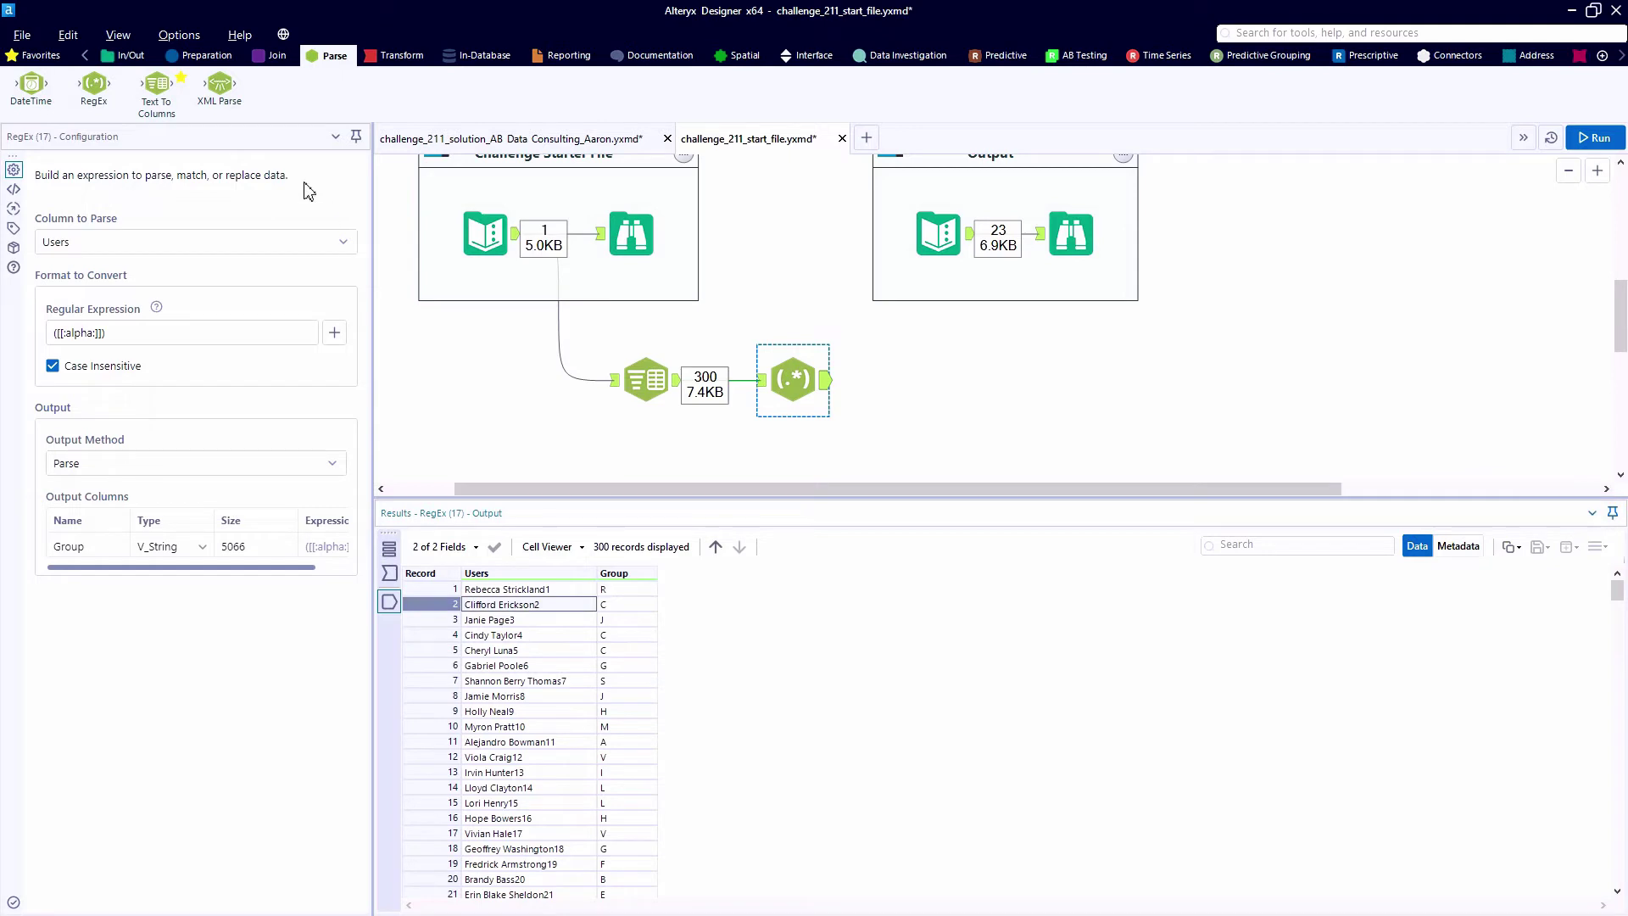
- Add a second RegEx tool parsing (\d) into a column named Number, run, and view its output
left_click_drag(94, 82, 916, 383)
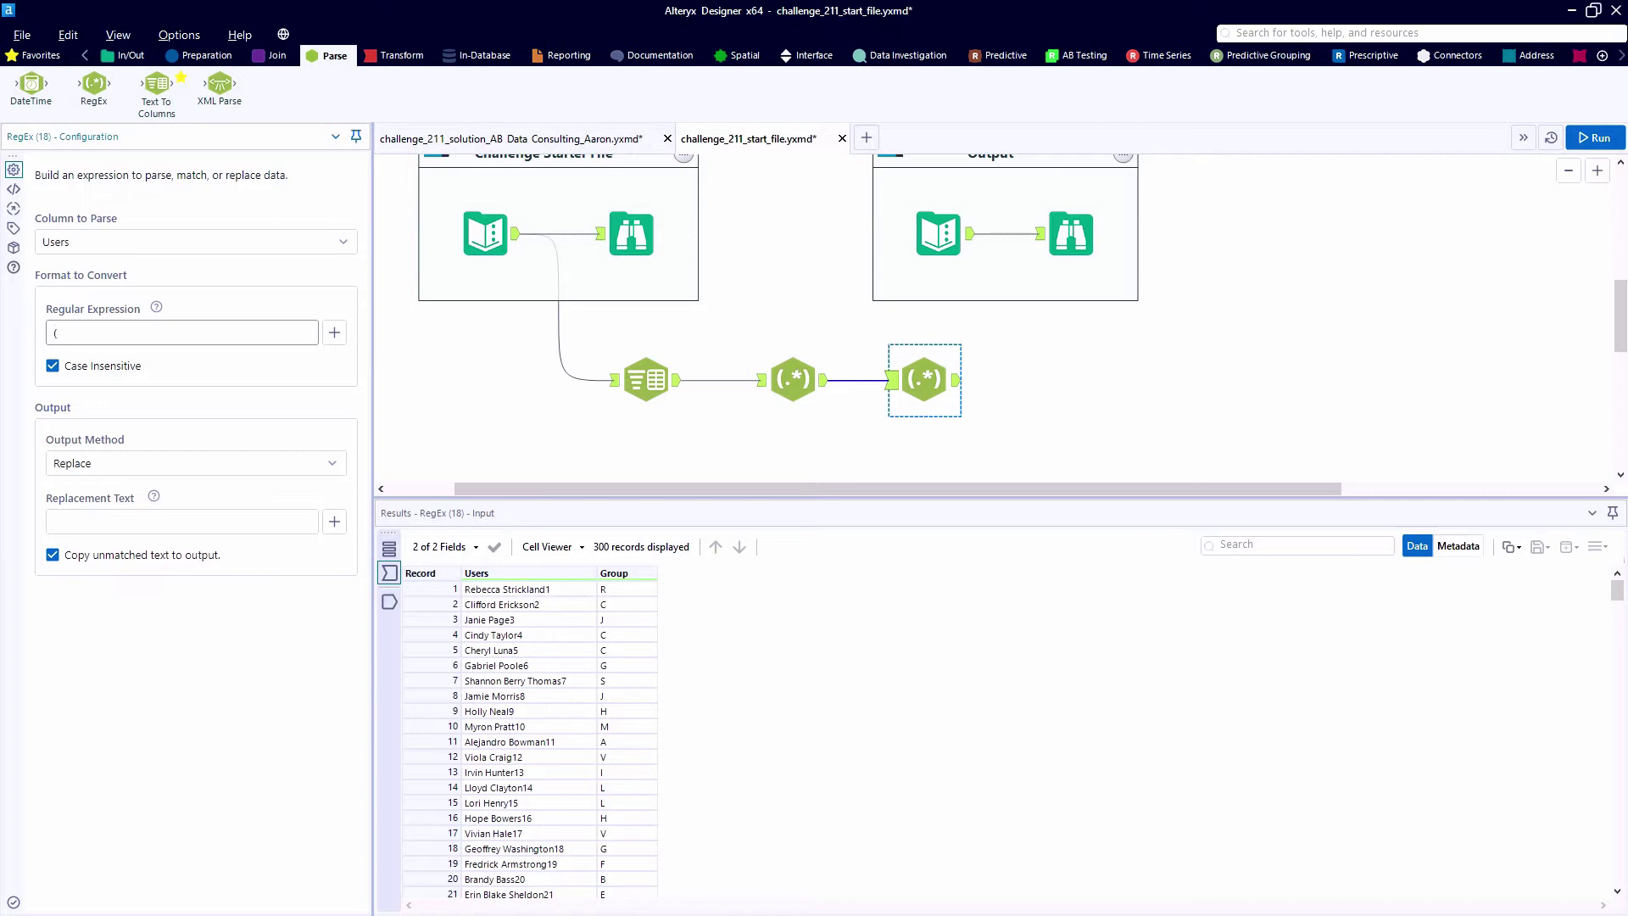
left_click(332, 331)
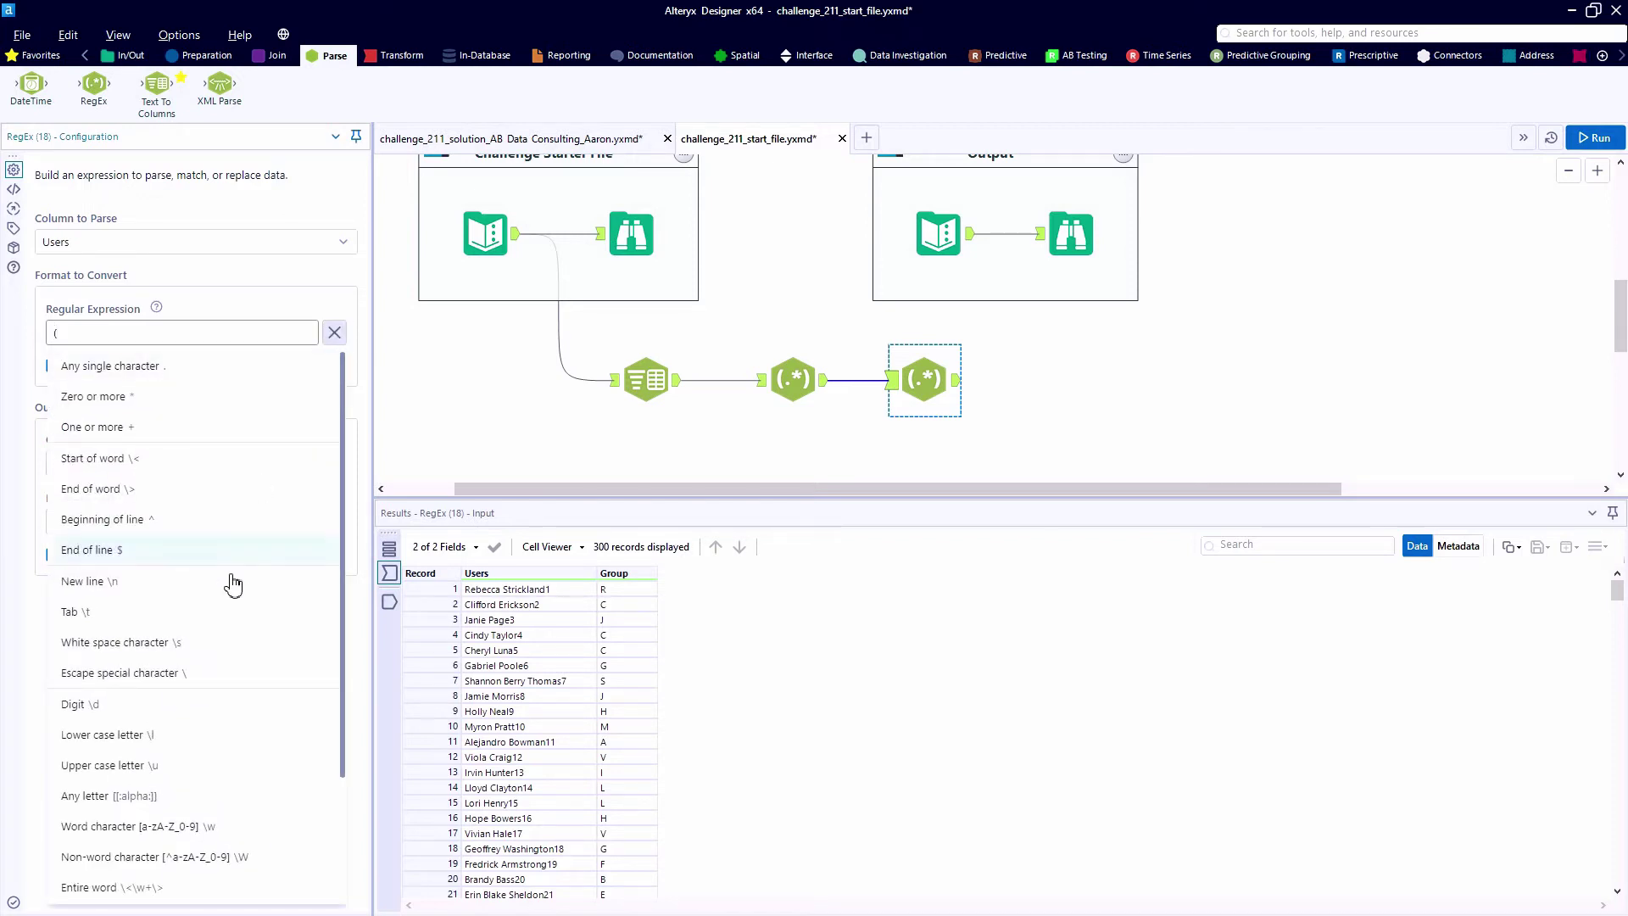
left_click(176, 708)
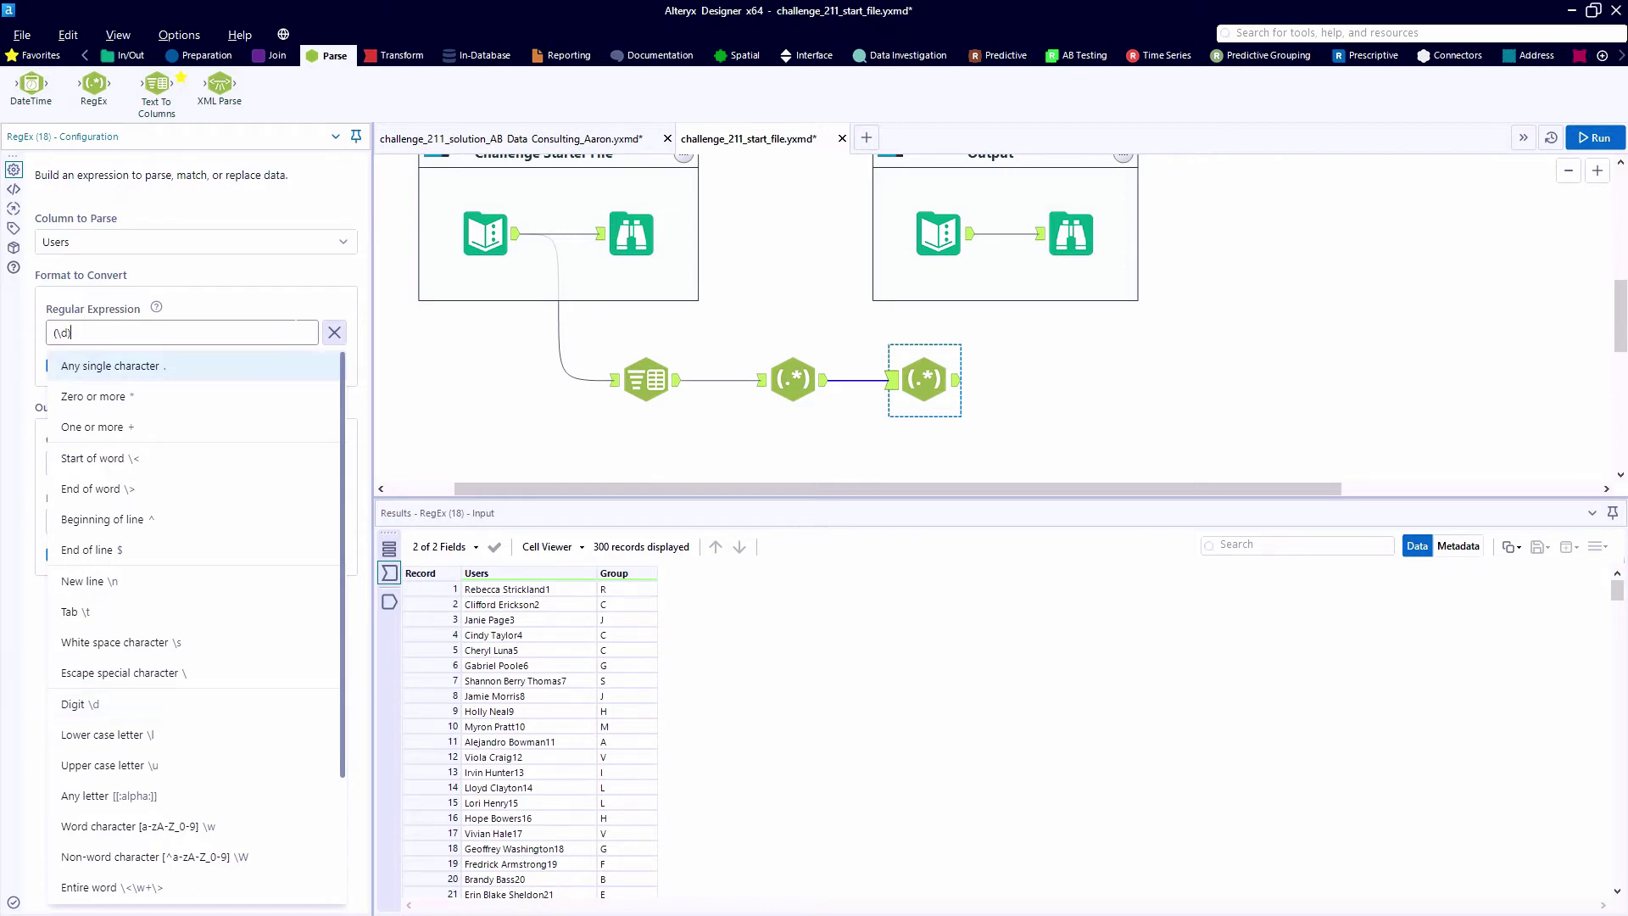
left_click(334, 332)
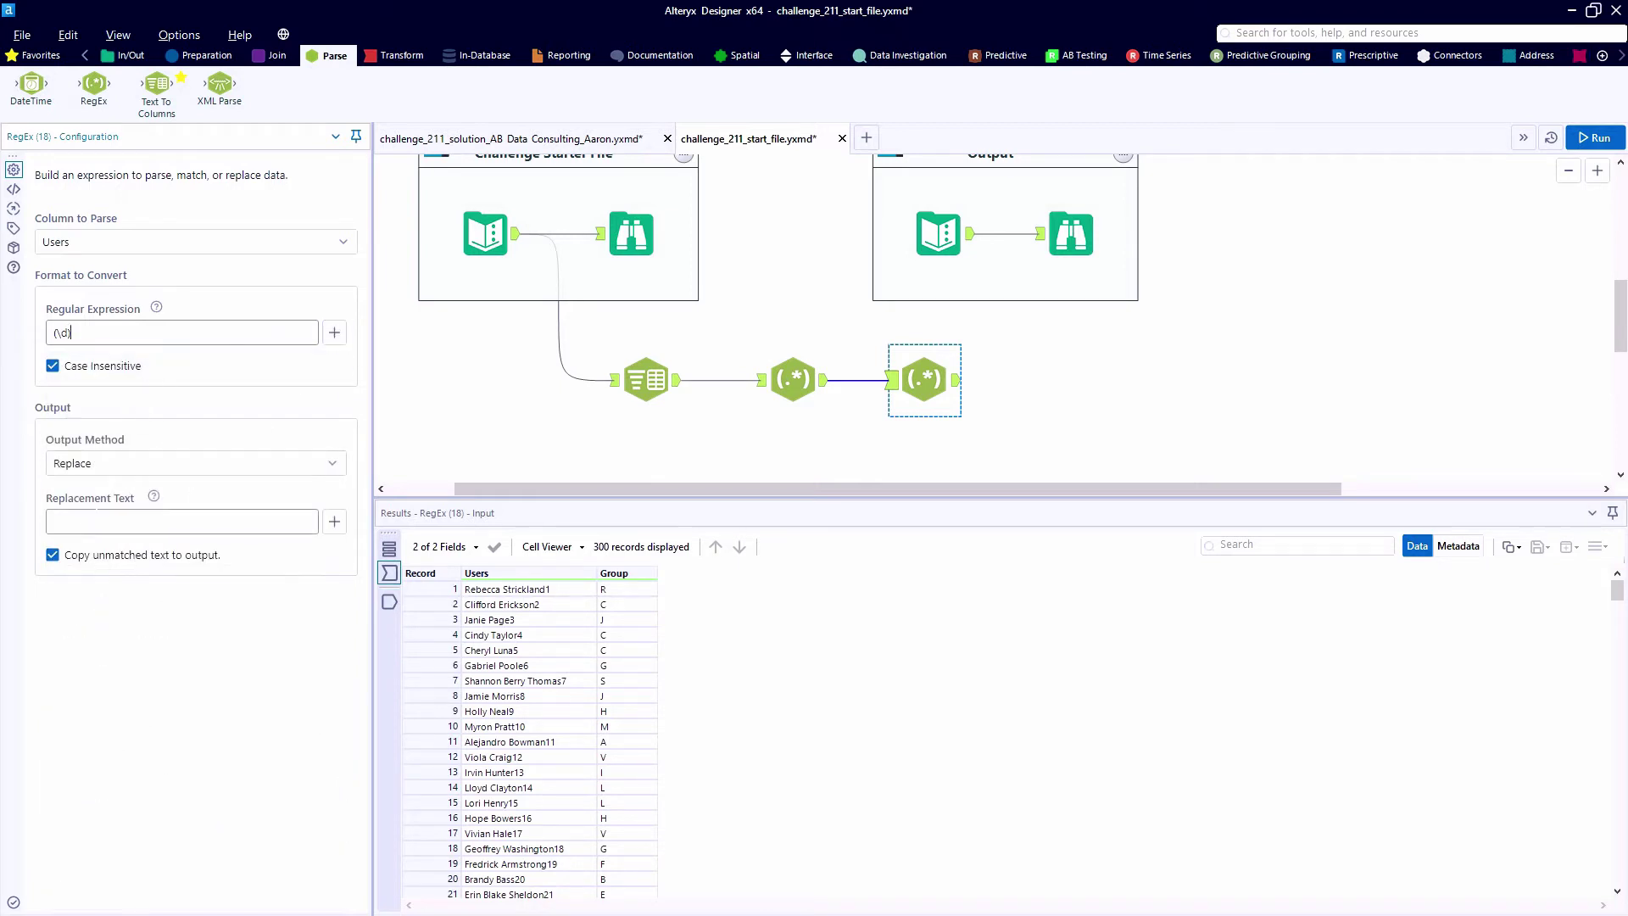
left_click(120, 466)
left_click(98, 541)
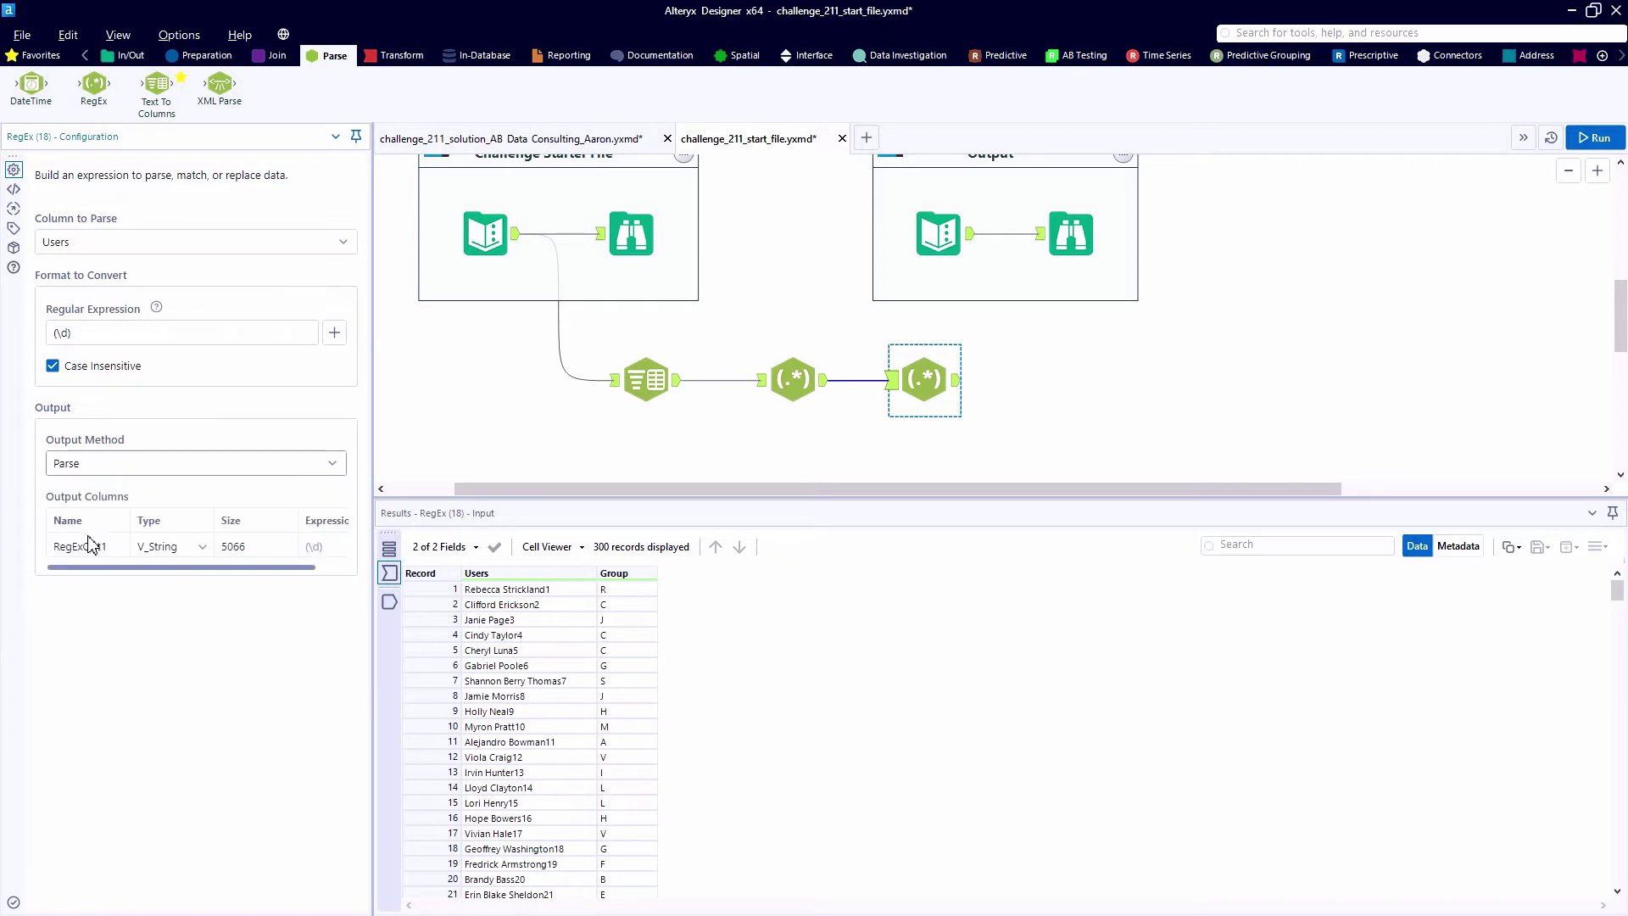
left_click(92, 544)
type("Nu")
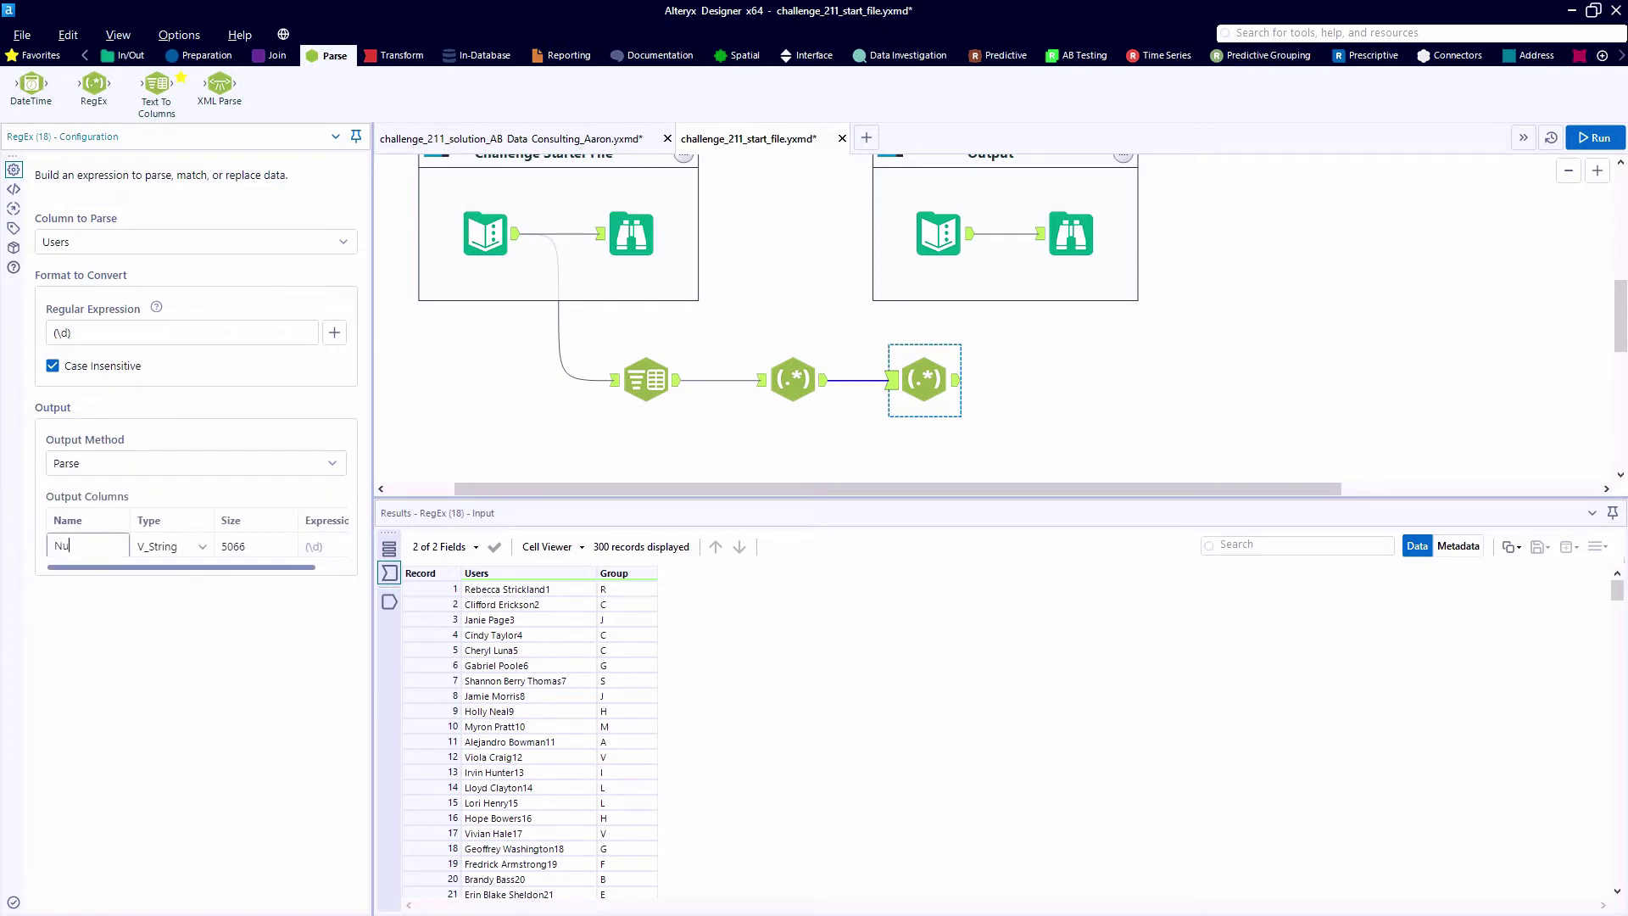
type("mber")
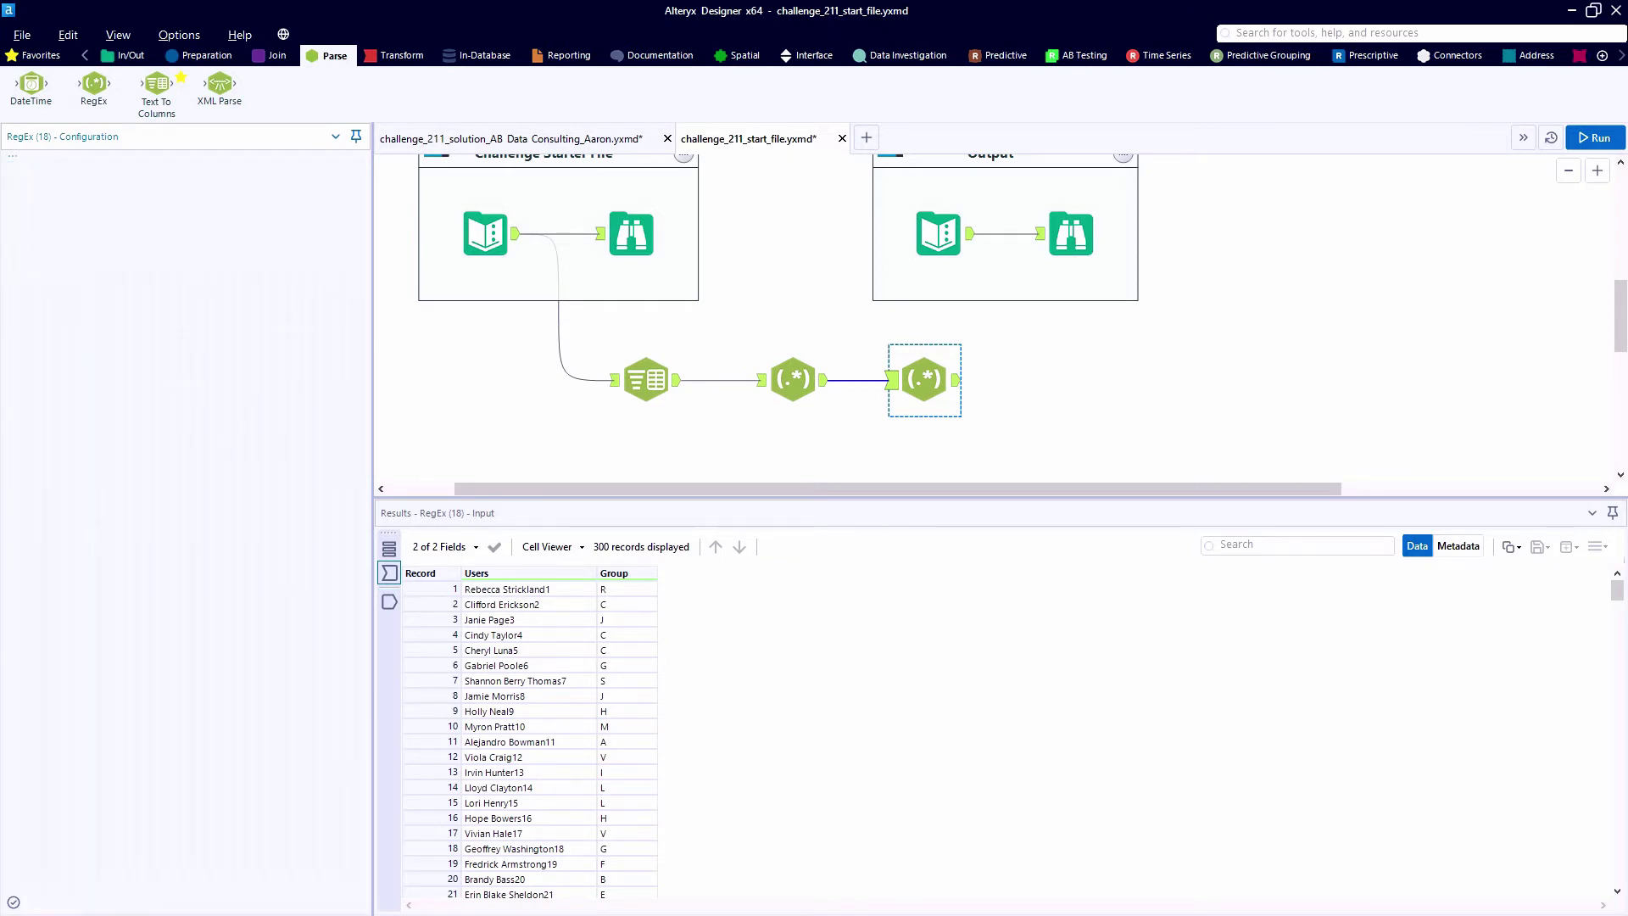
key("ctrl+r")
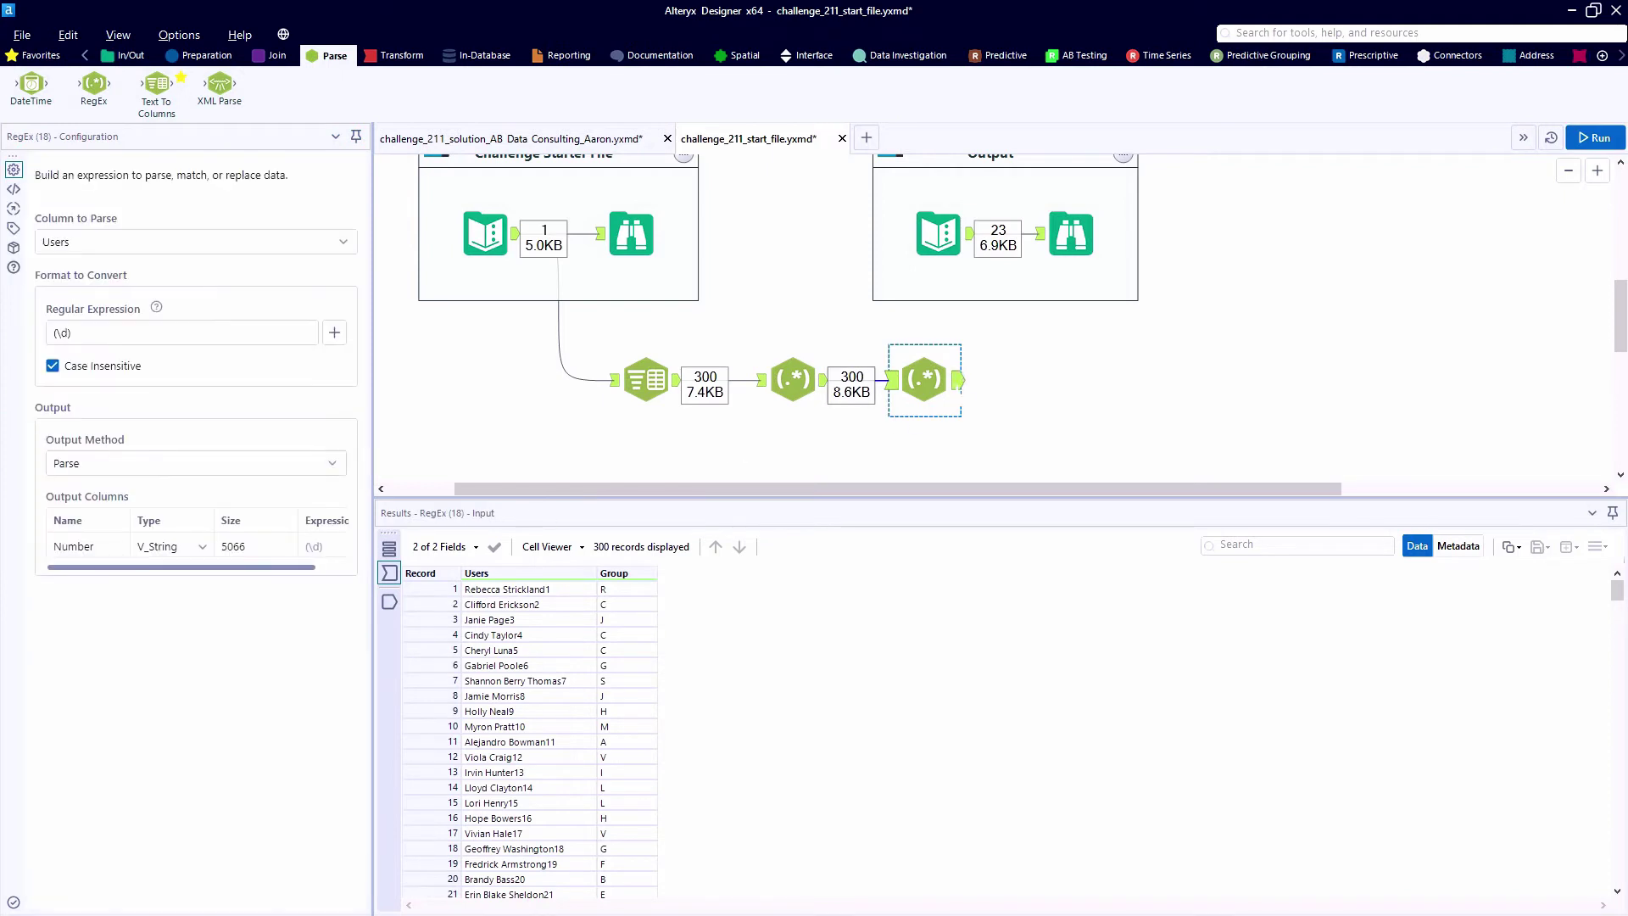
left_click(389, 602)
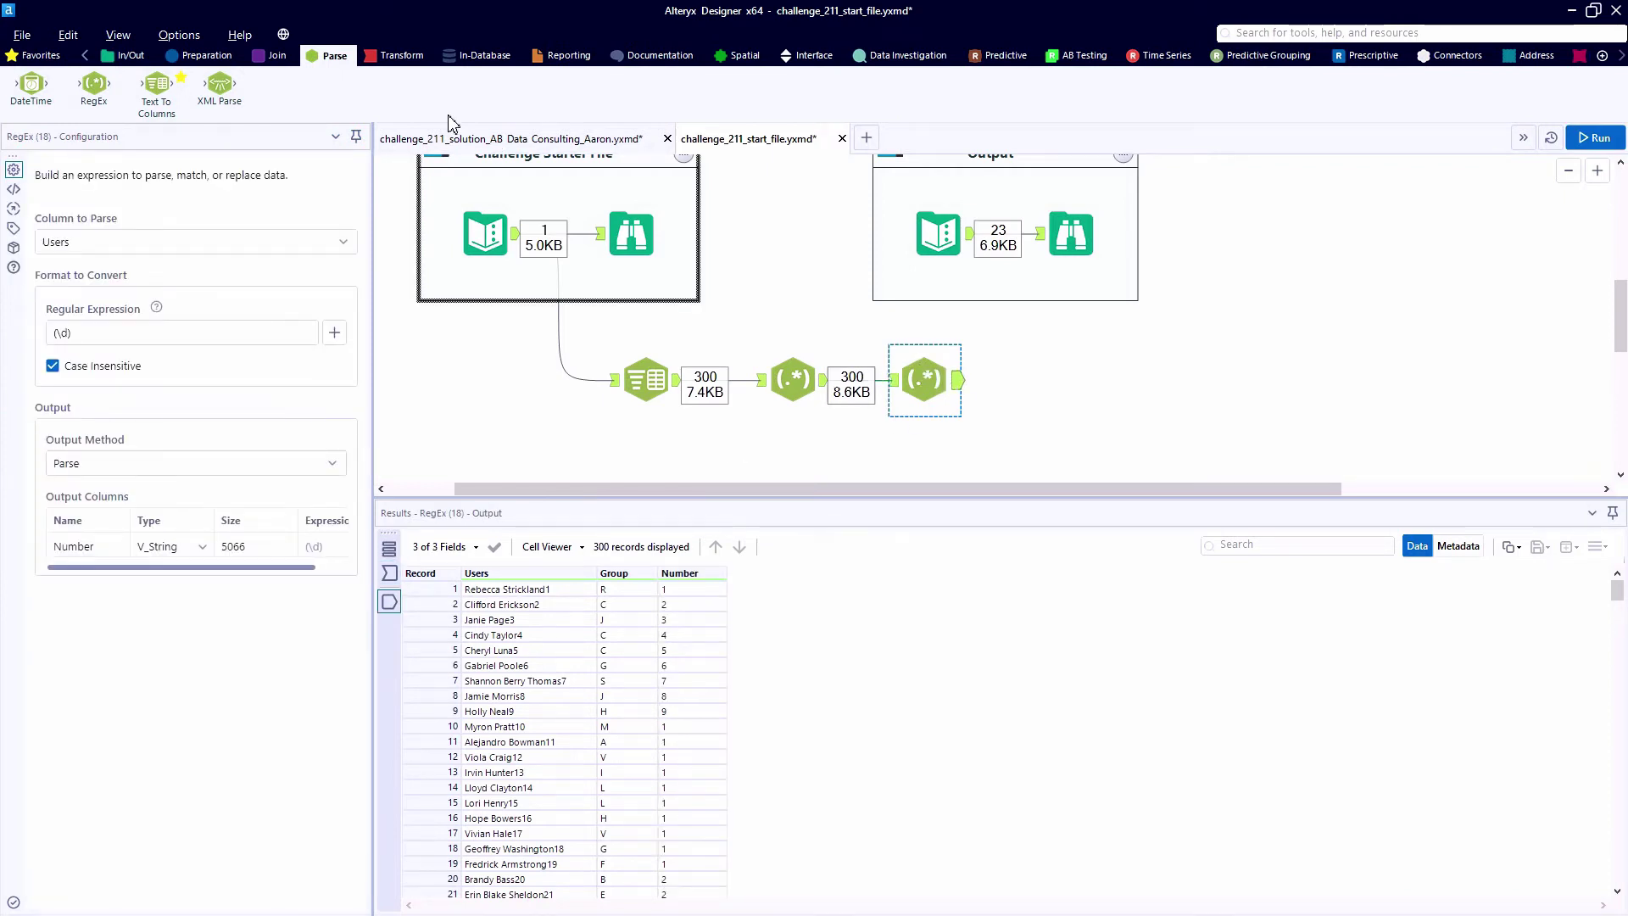
- Add a Record ID tool after the digit parse and run to number the records
left_click(203, 55)
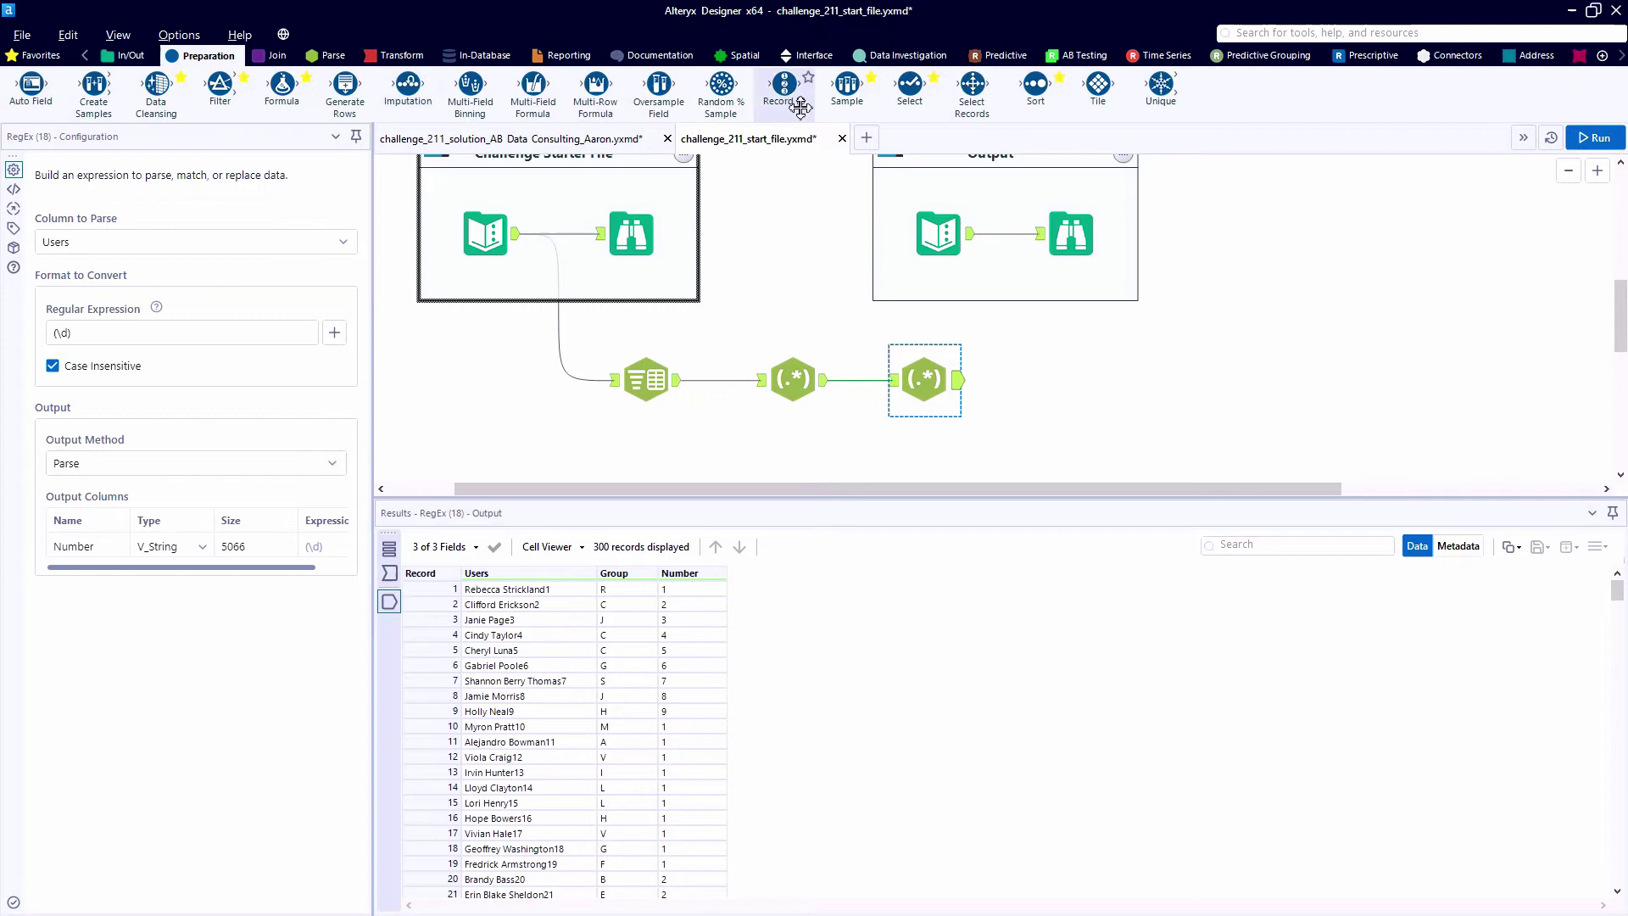
left_click_drag(784, 85, 1035, 384)
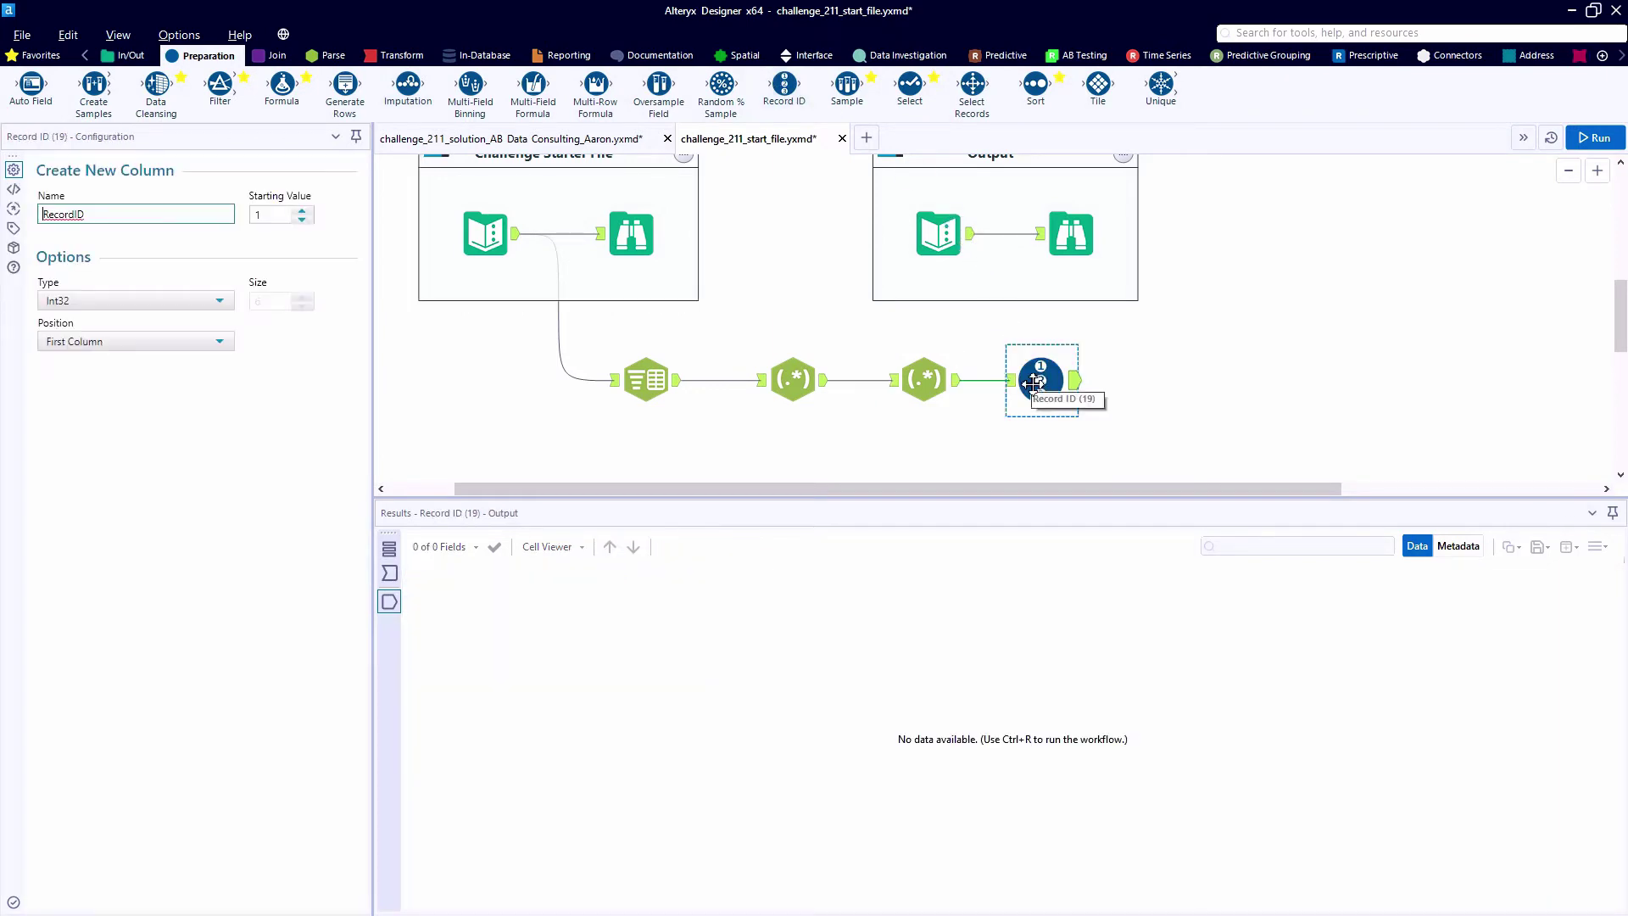
key("ctrl+r")
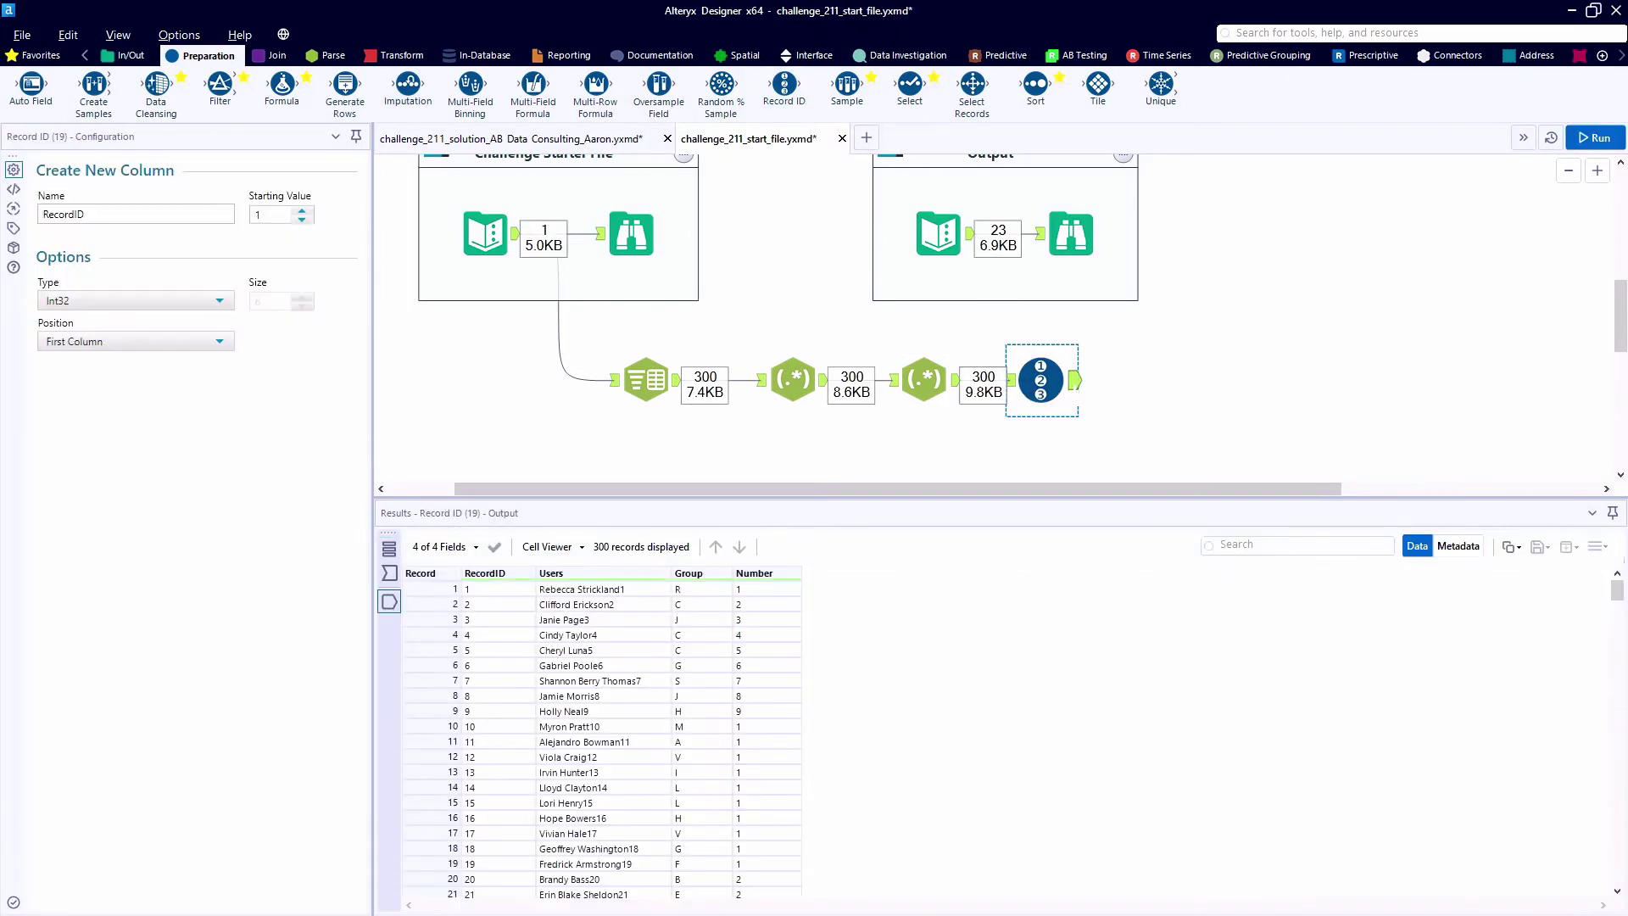
- Filter on Number is not empty, run, and view the one rejected record
left_click_drag(219, 85, 1174, 380)
left_click(1140, 380)
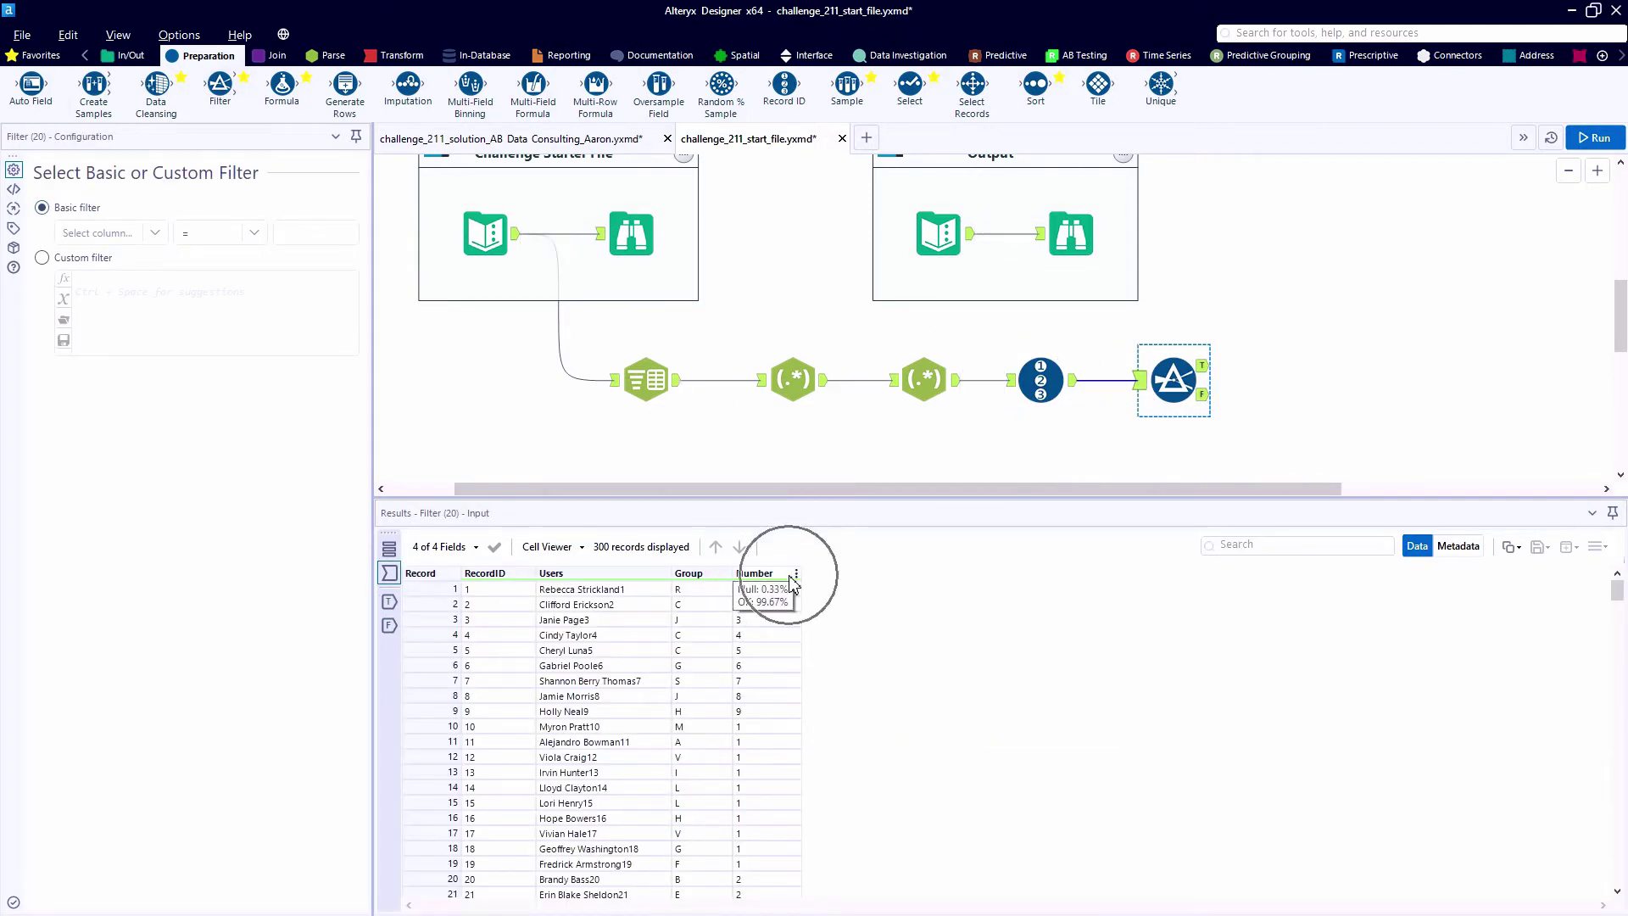
left_click(144, 233)
left_click(131, 307)
left_click(218, 233)
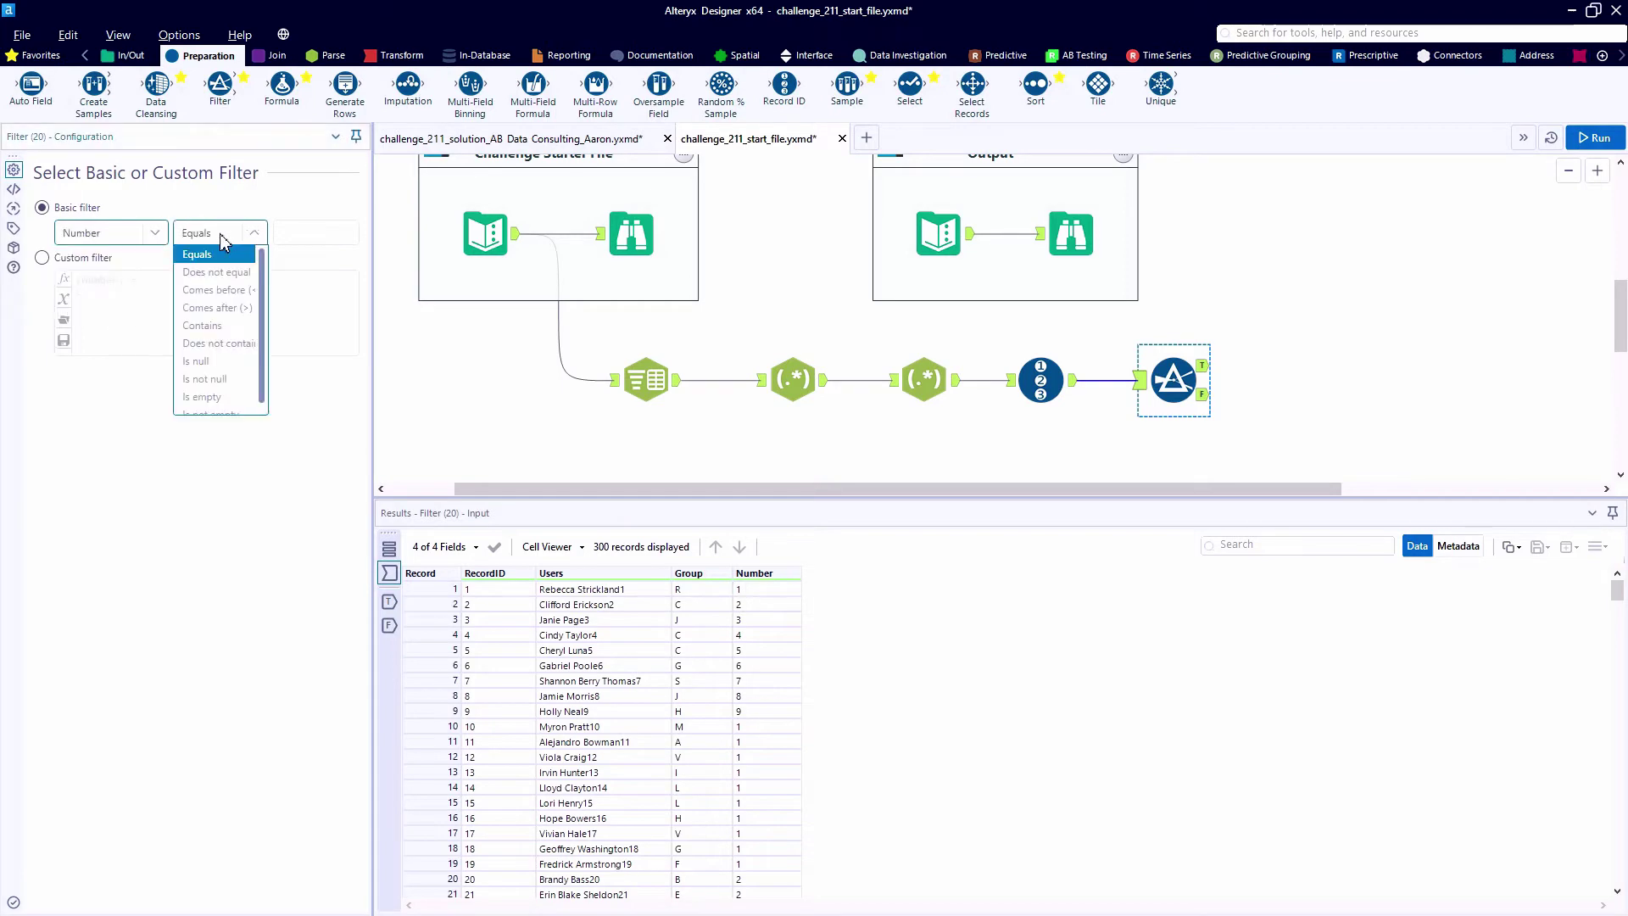
left_click(222, 406)
key("ctrl+r")
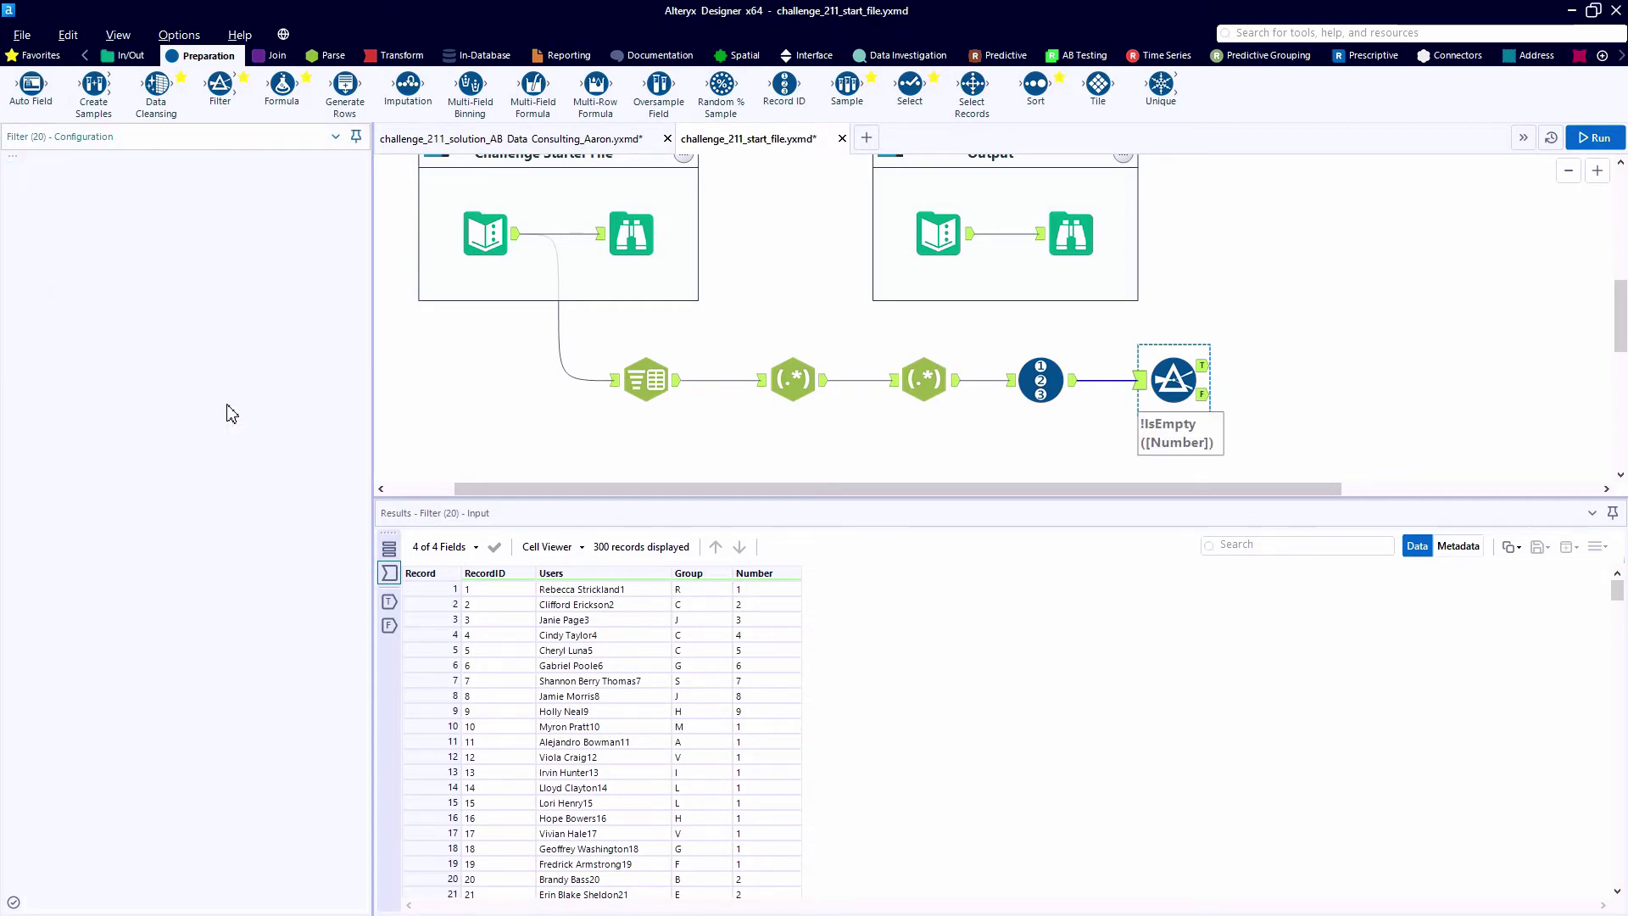
left_click(1205, 394)
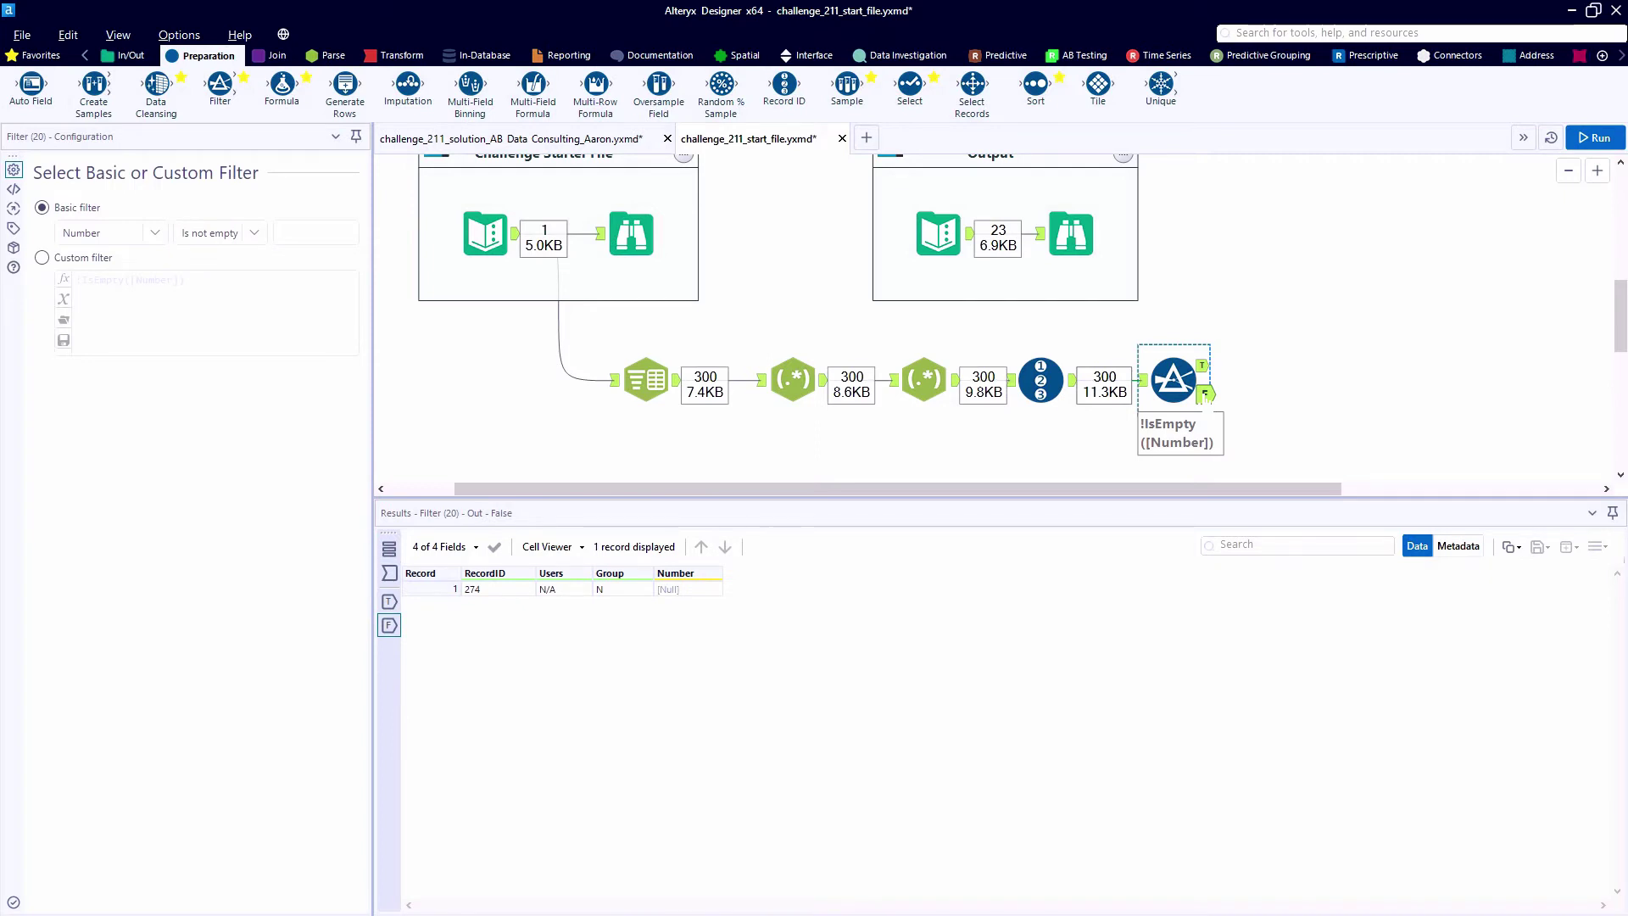
left_click(333, 56)
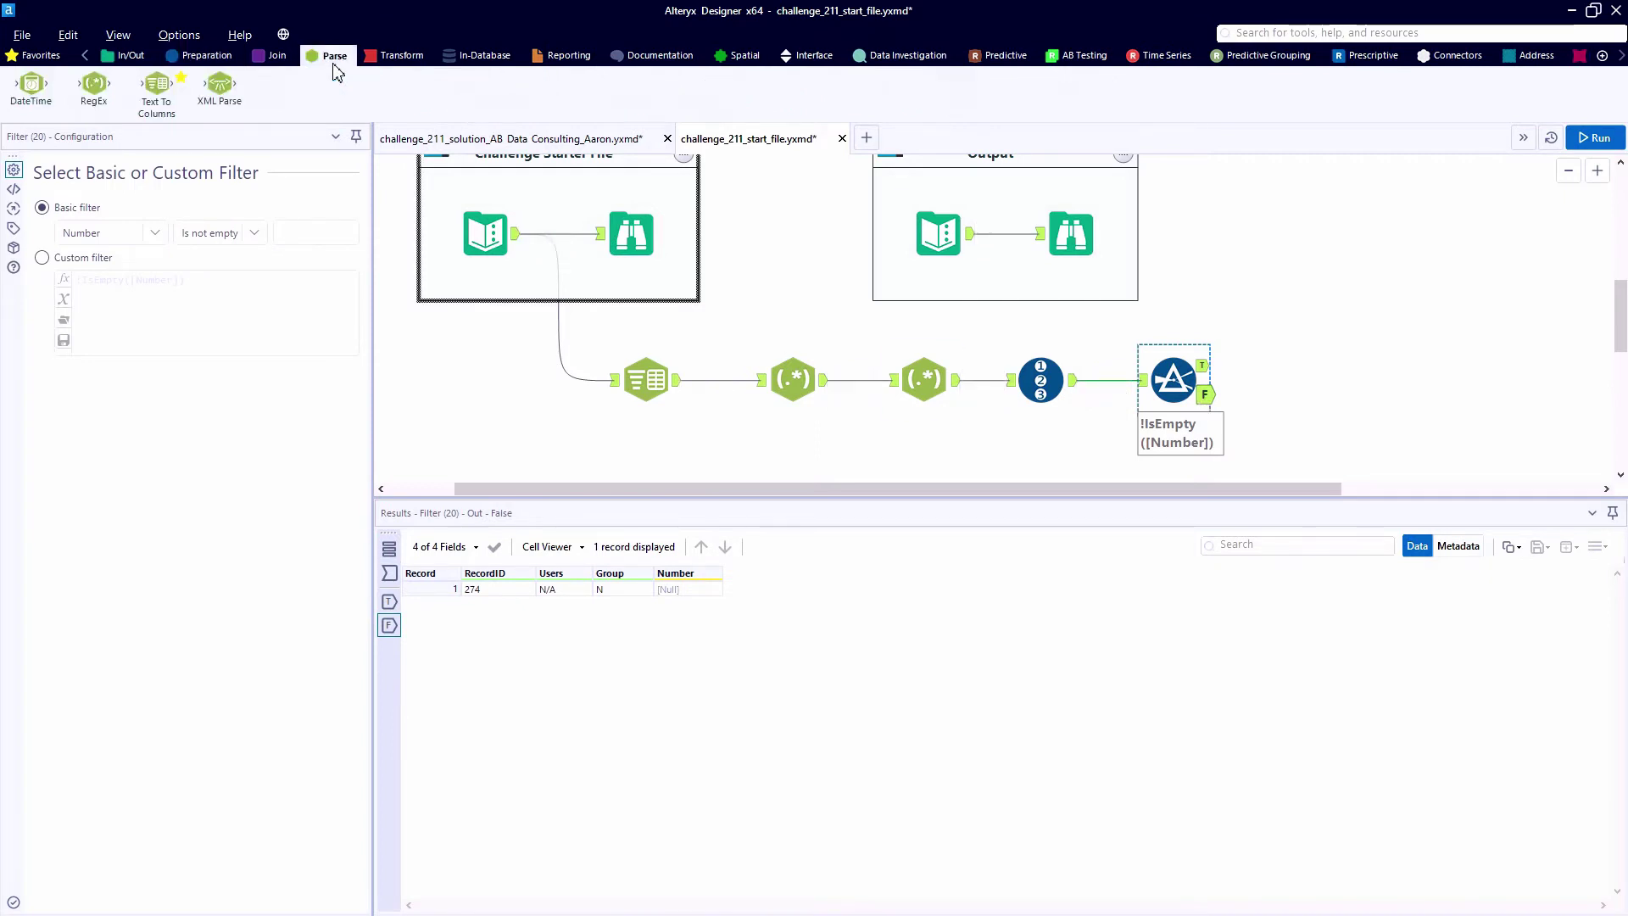
- Split Users on \s into rows after the Filter's True output, giving 605 name-part records
left_click_drag(149, 119, 1309, 364)
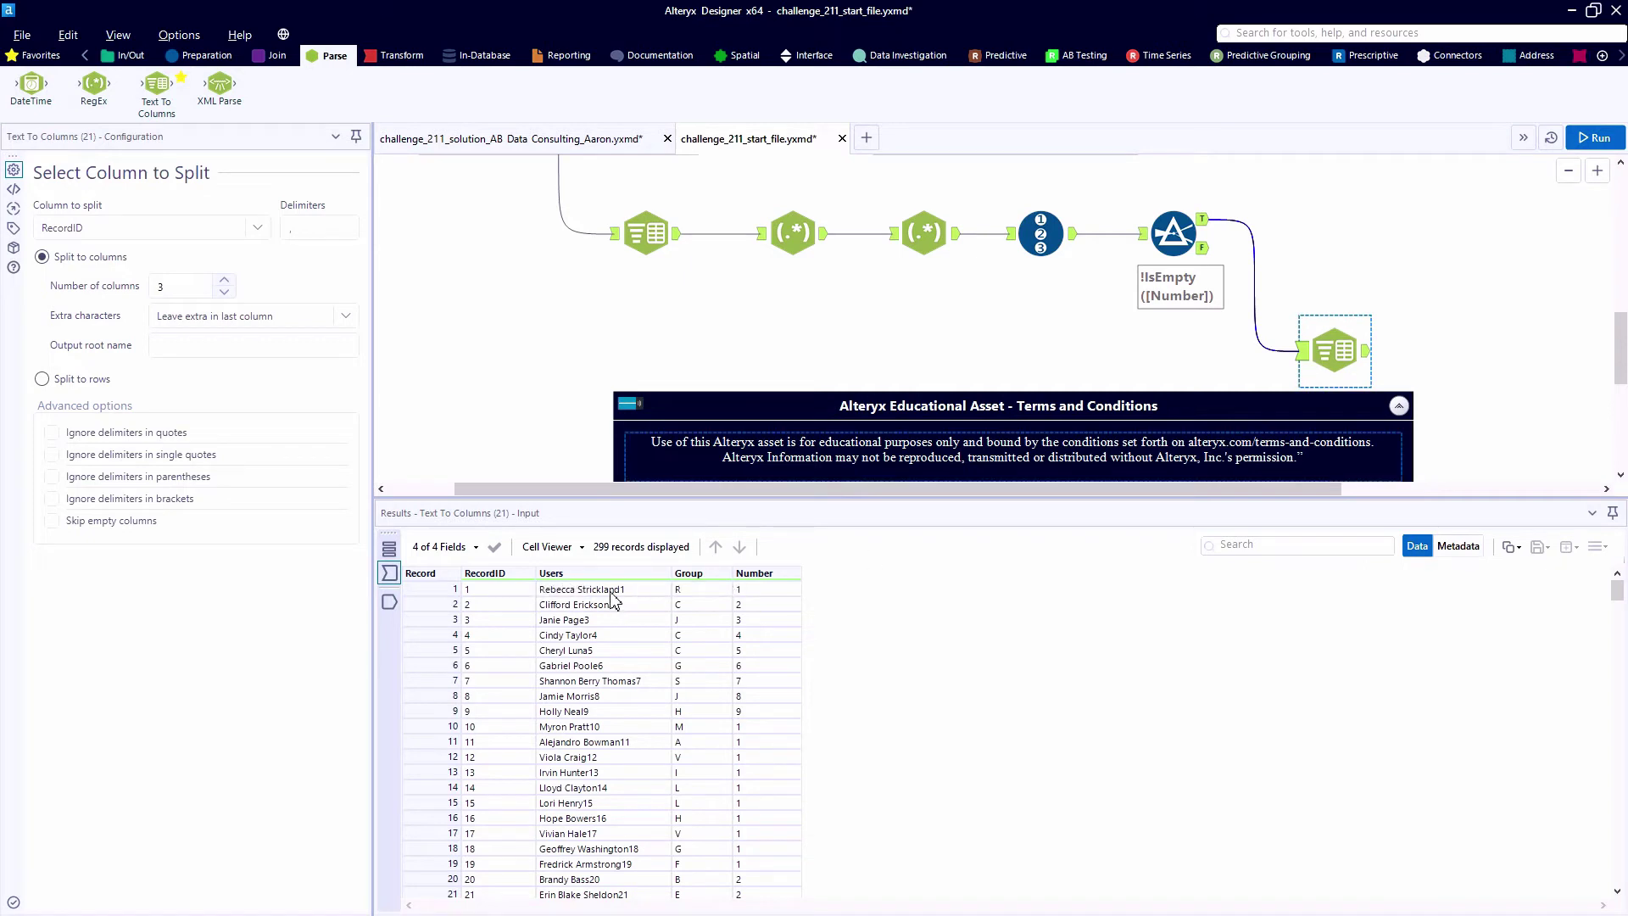
left_click(616, 682)
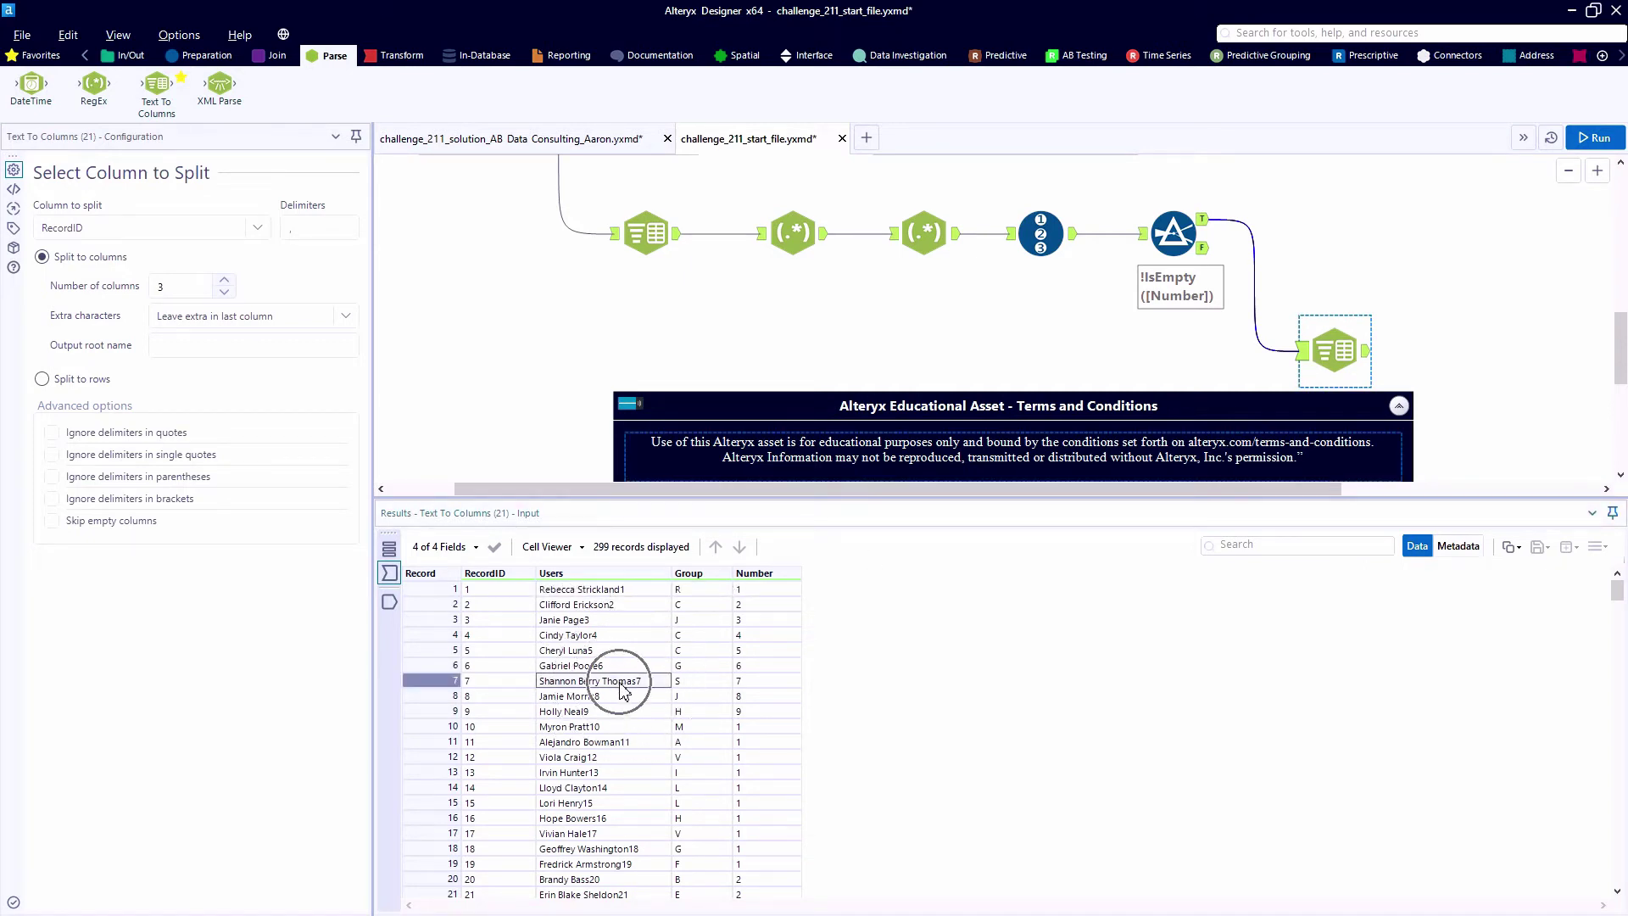
left_click(250, 229)
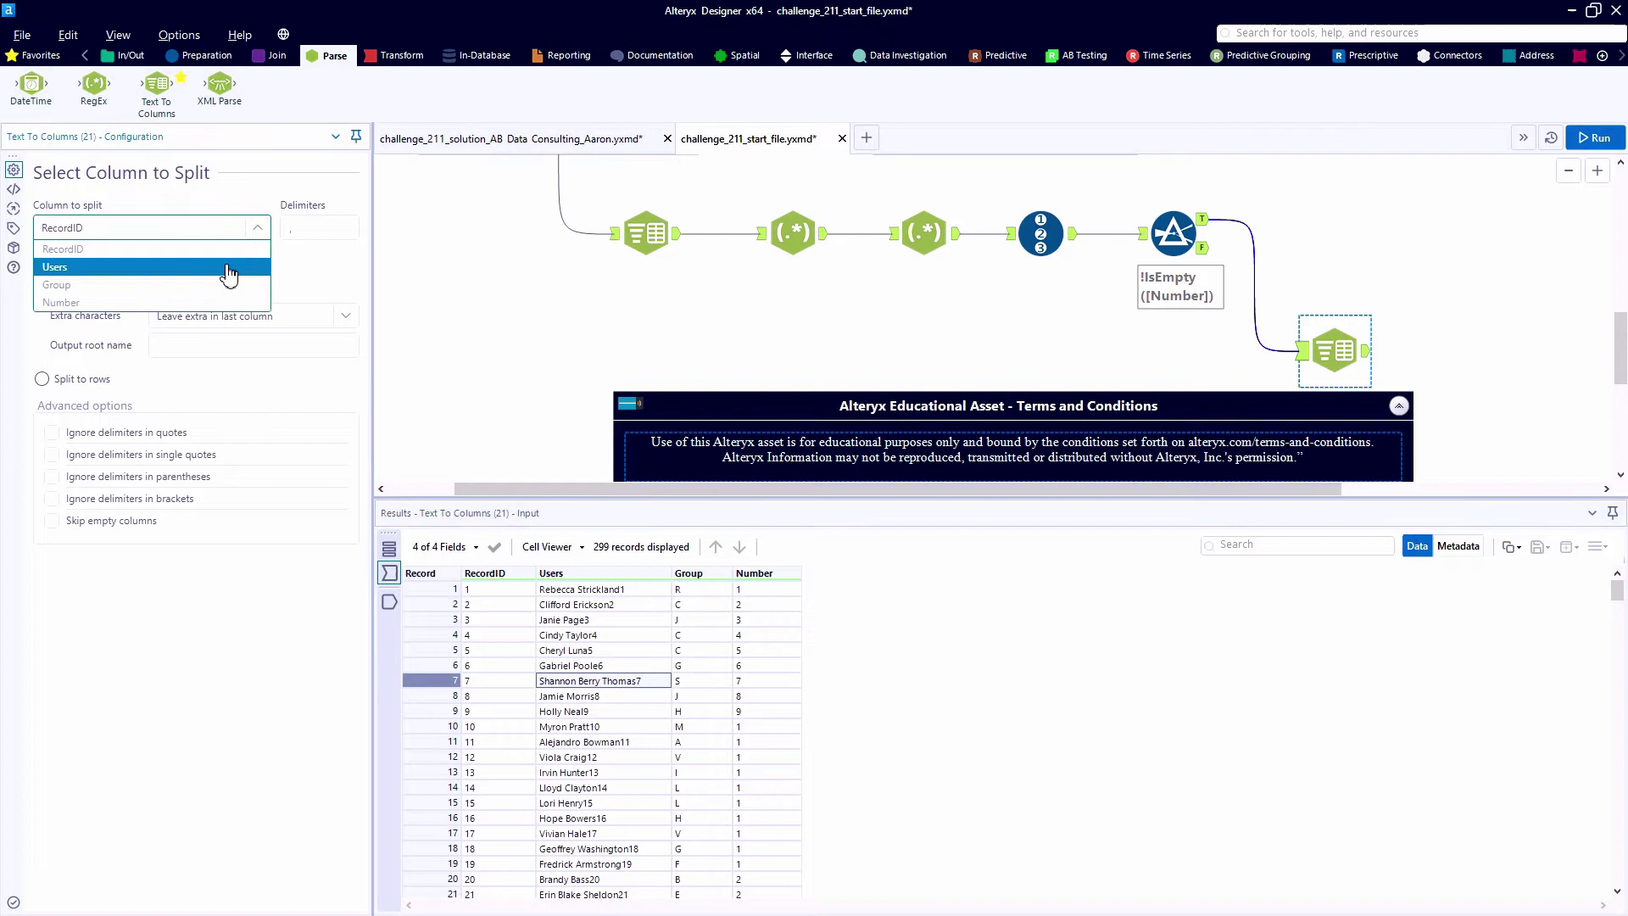
left_click(256, 258)
left_click(291, 227)
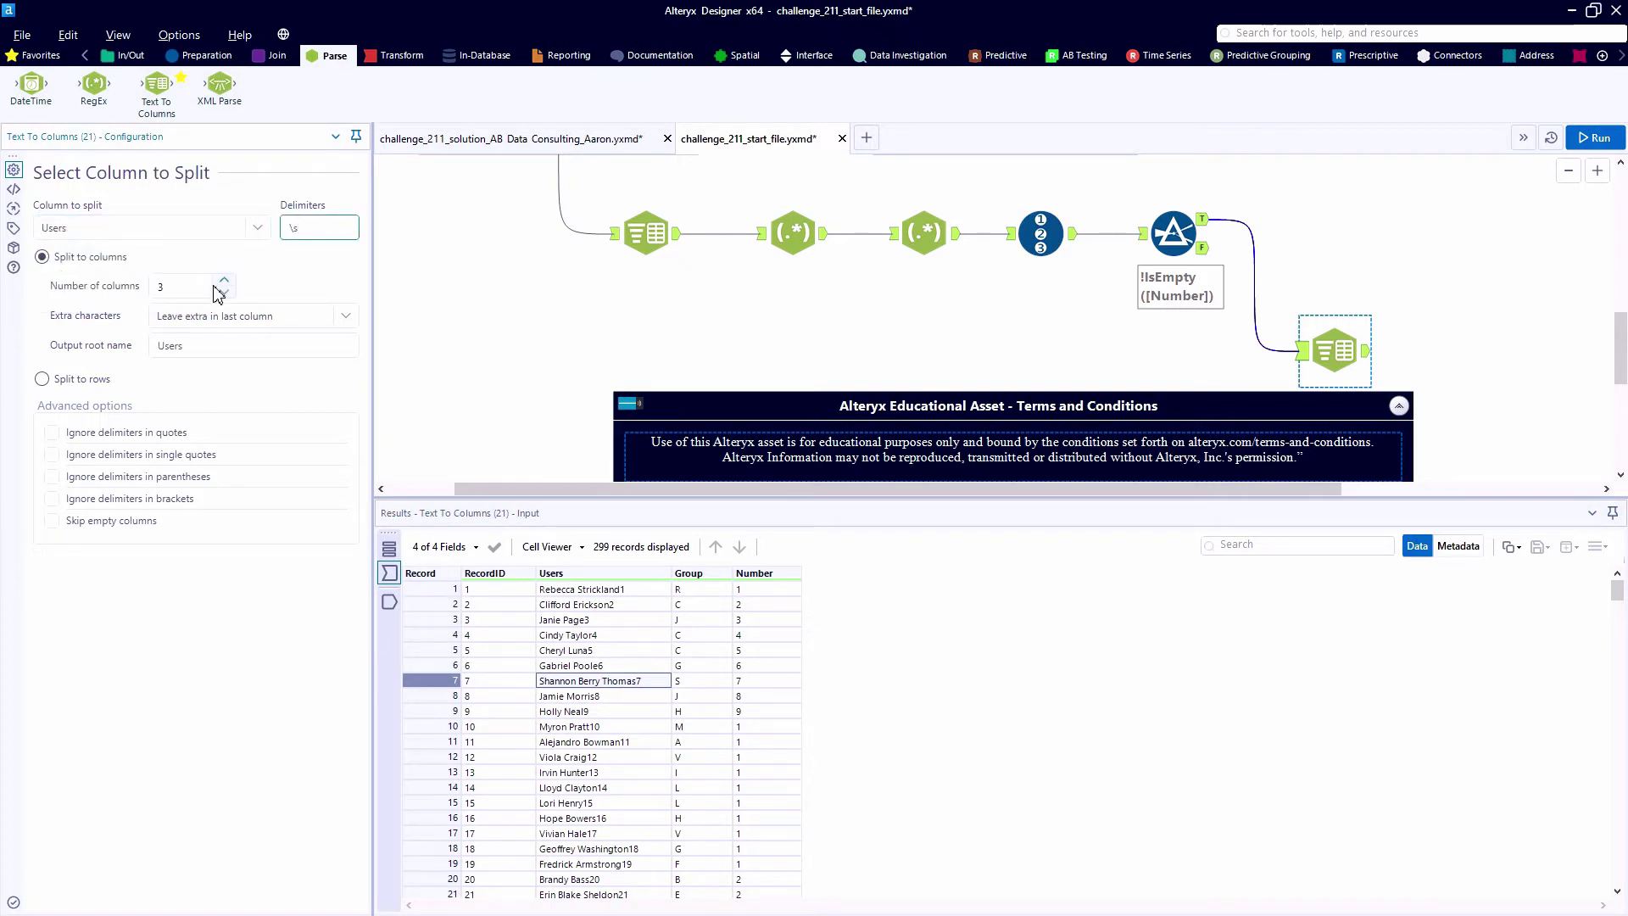
left_click(92, 379)
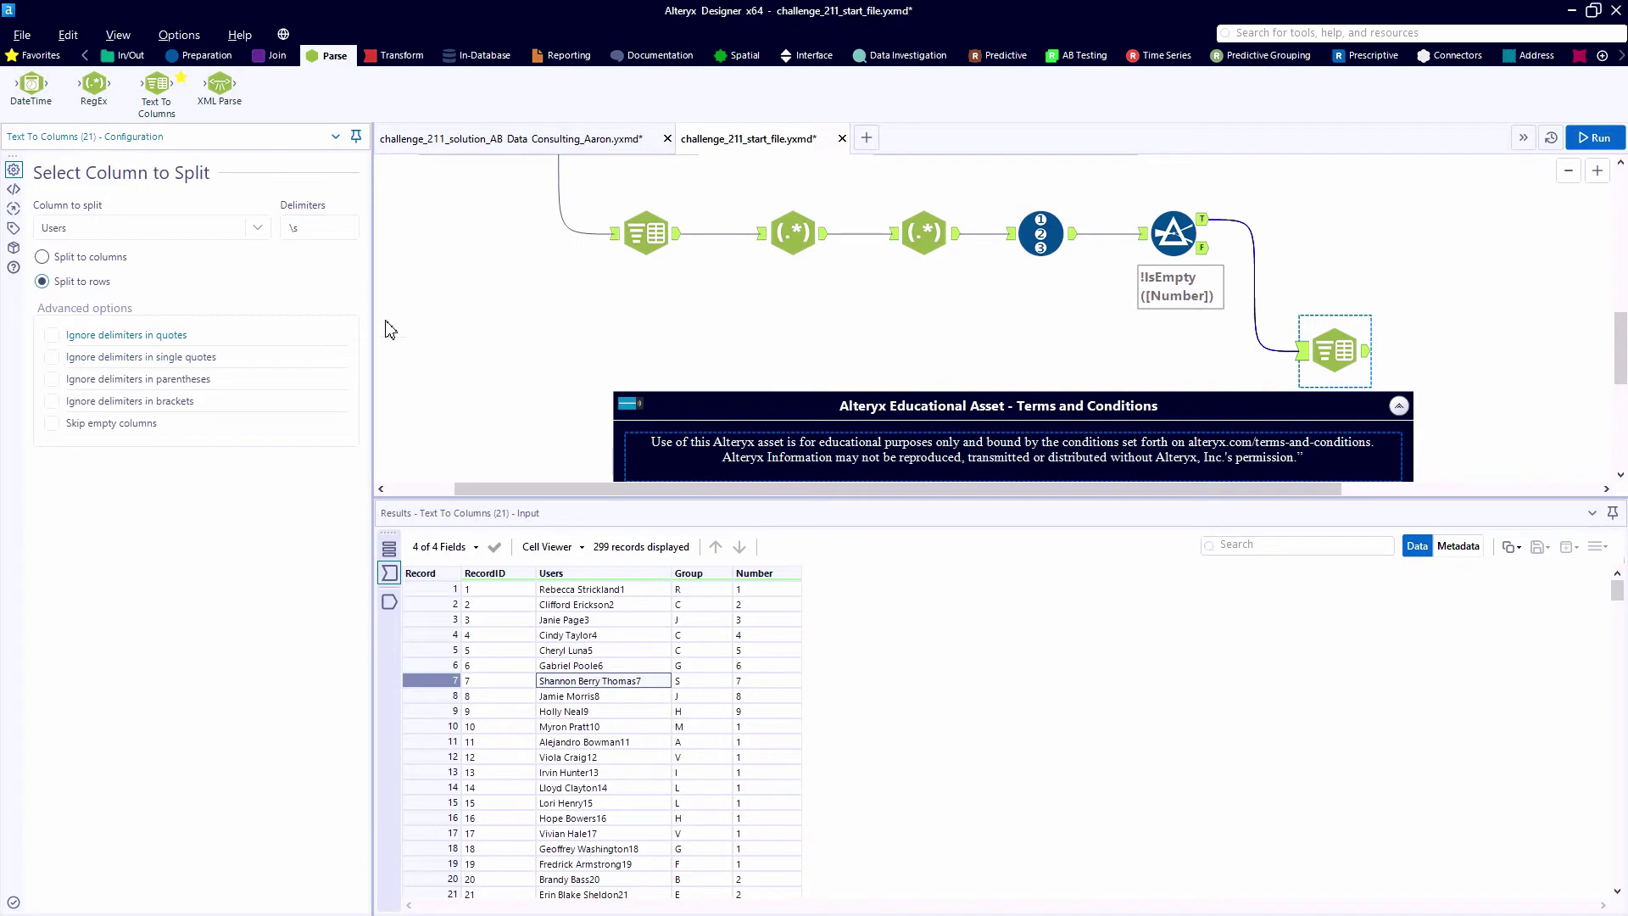
key("ctrl+r")
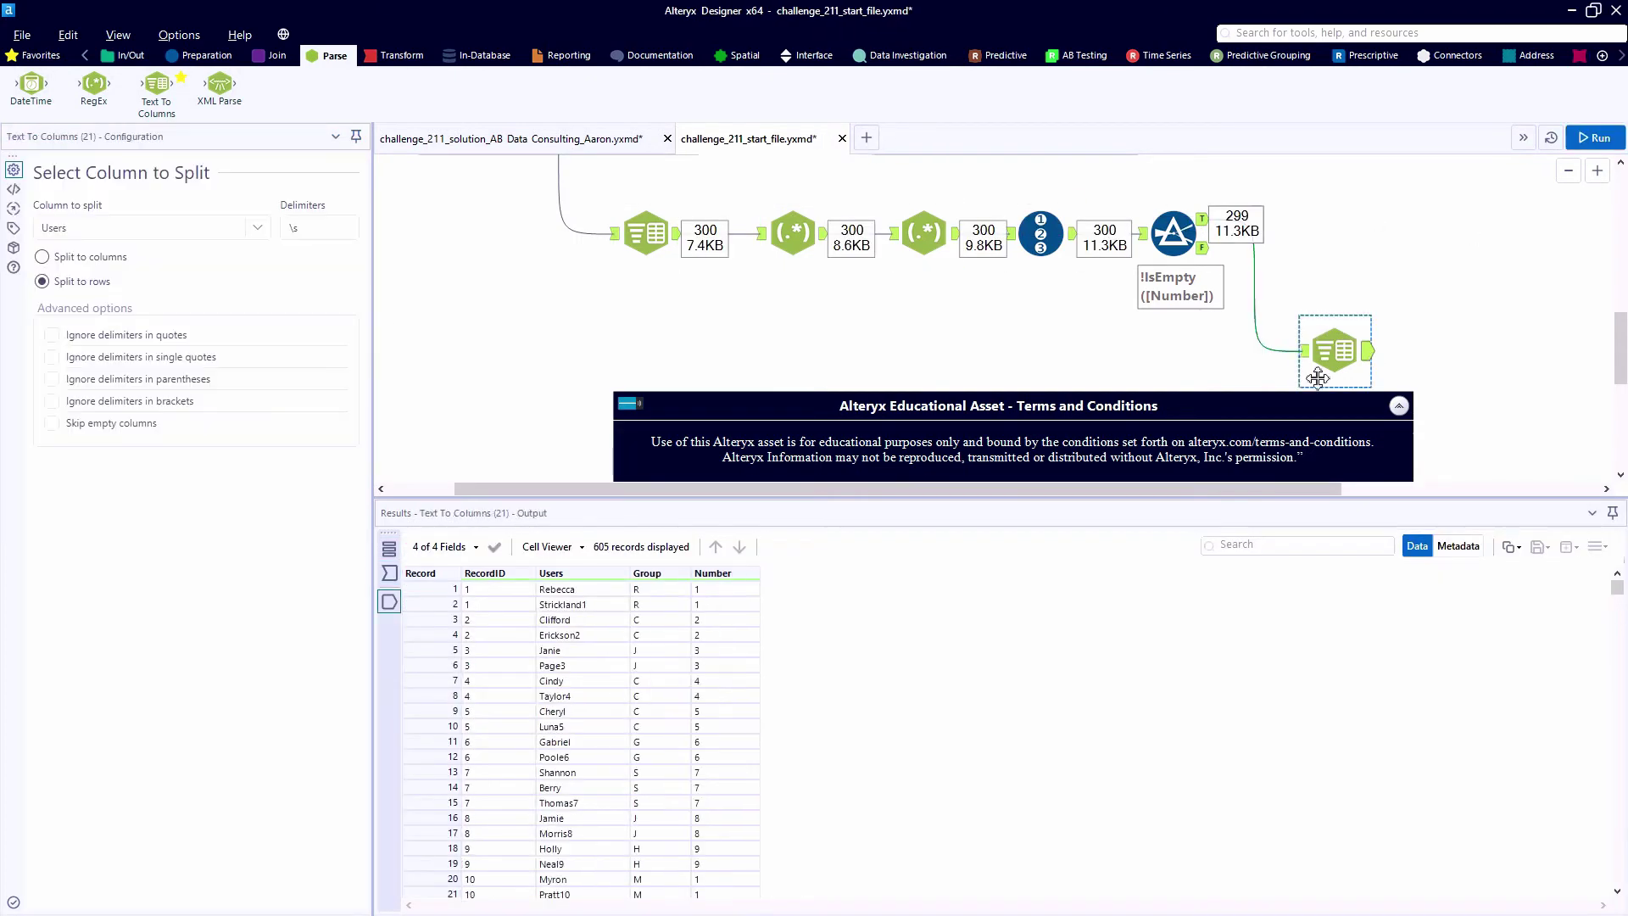
left_click_drag(578, 784, 603, 812)
left_click(601, 805)
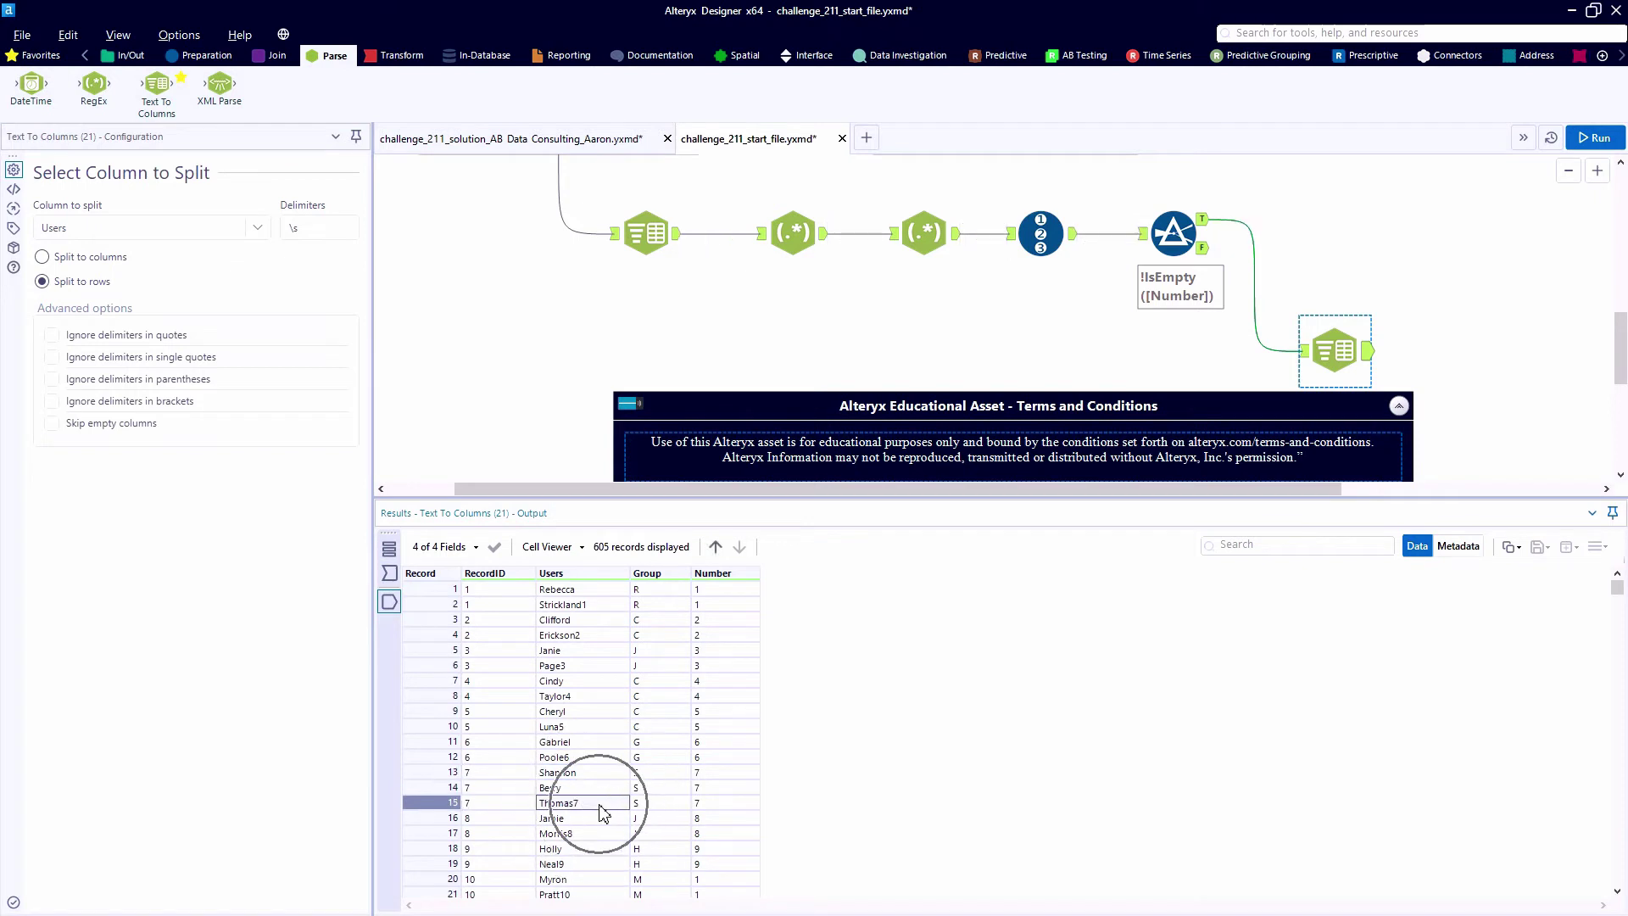
- Add a Summarize grouping by RecordID and taking the Last value of Users
left_click(401, 56)
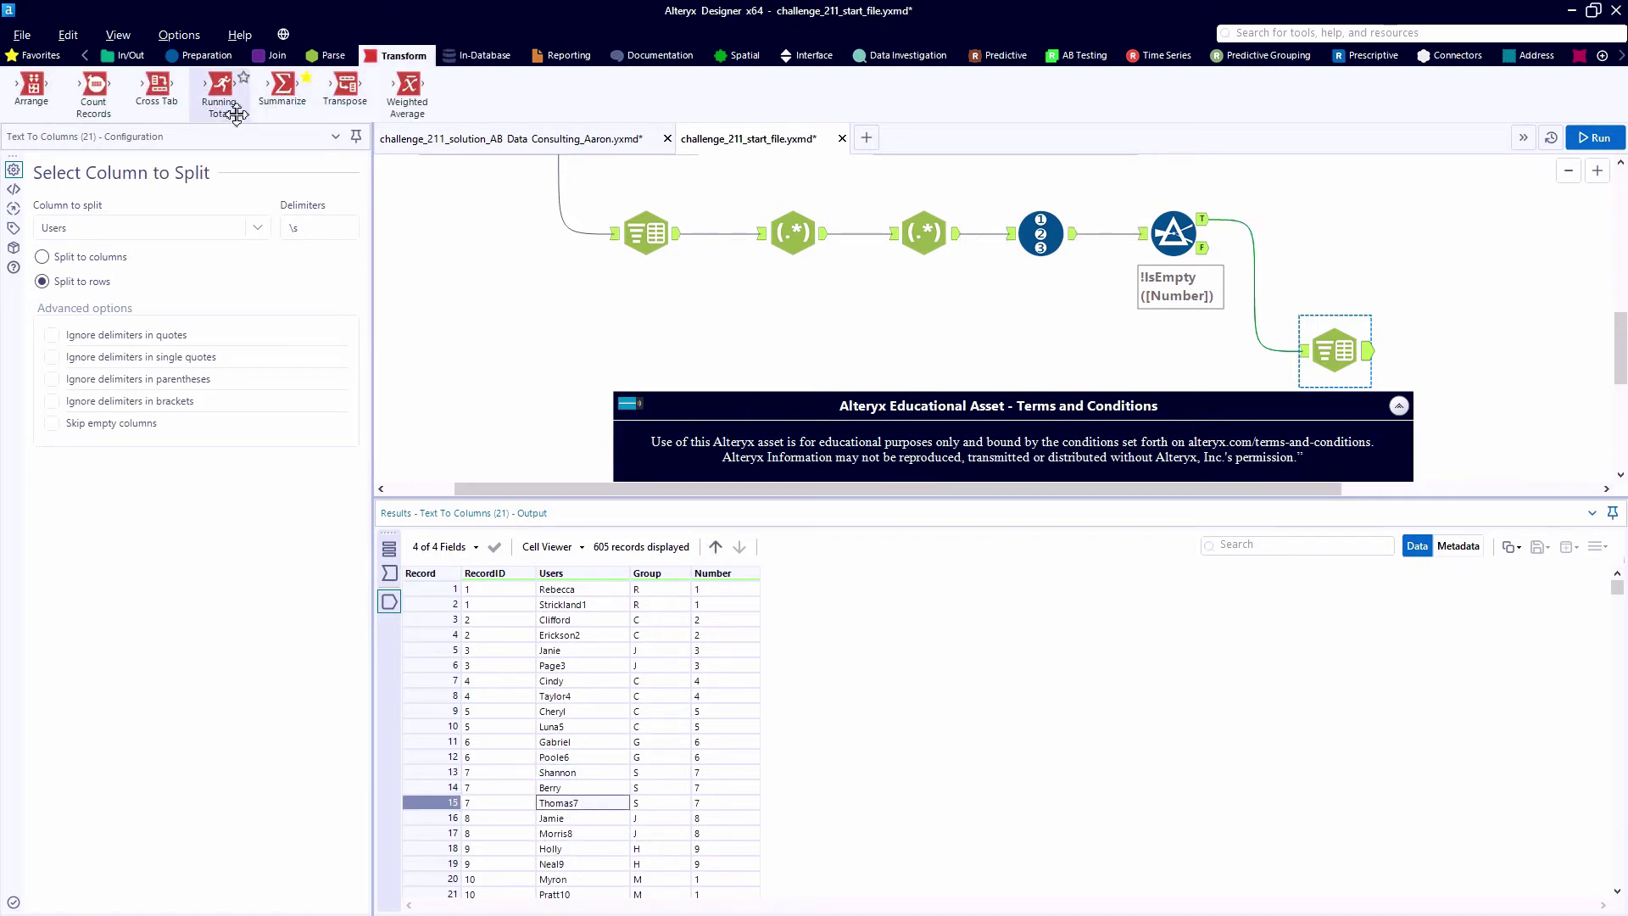
left_click_drag(283, 85, 1452, 341)
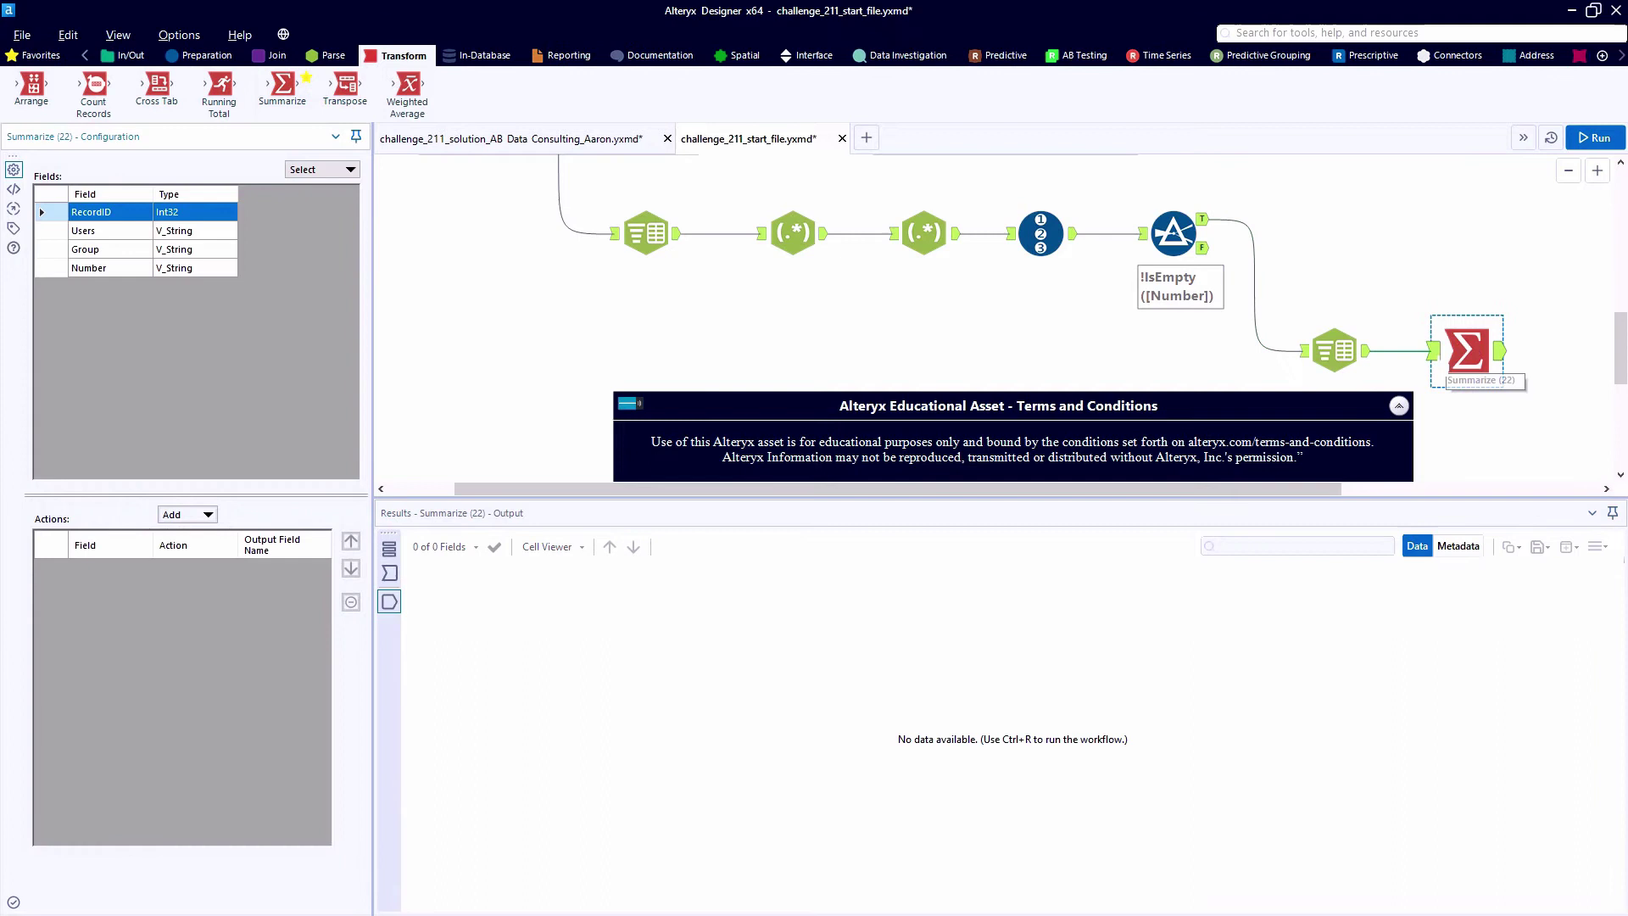
left_click(207, 515)
left_click(212, 534)
left_click(115, 232)
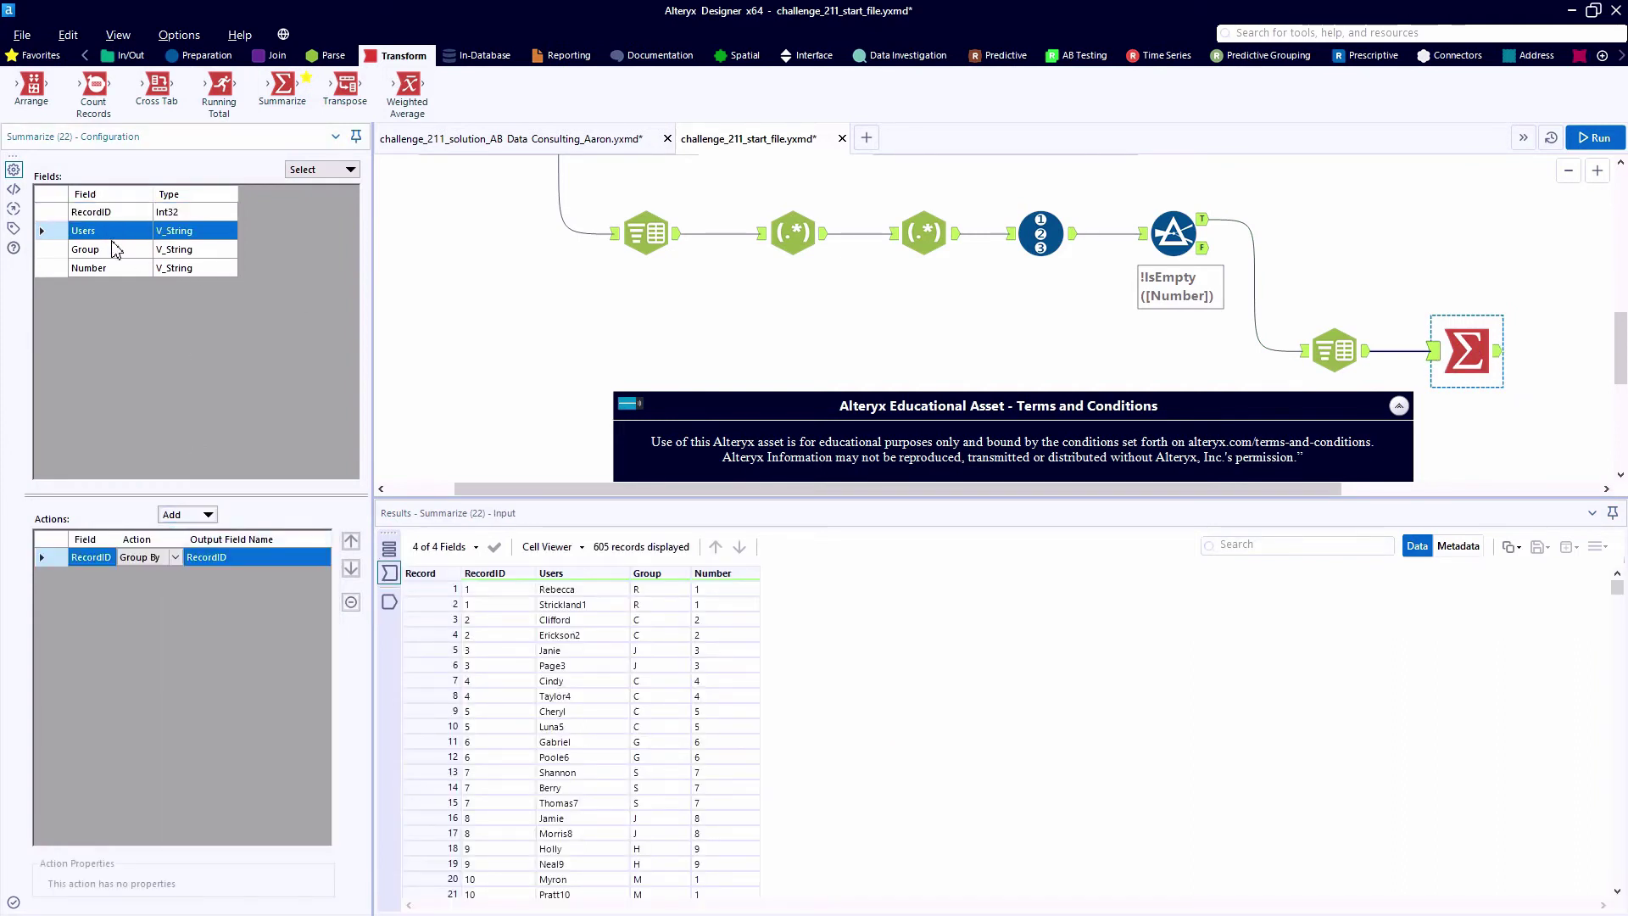
left_click(205, 515)
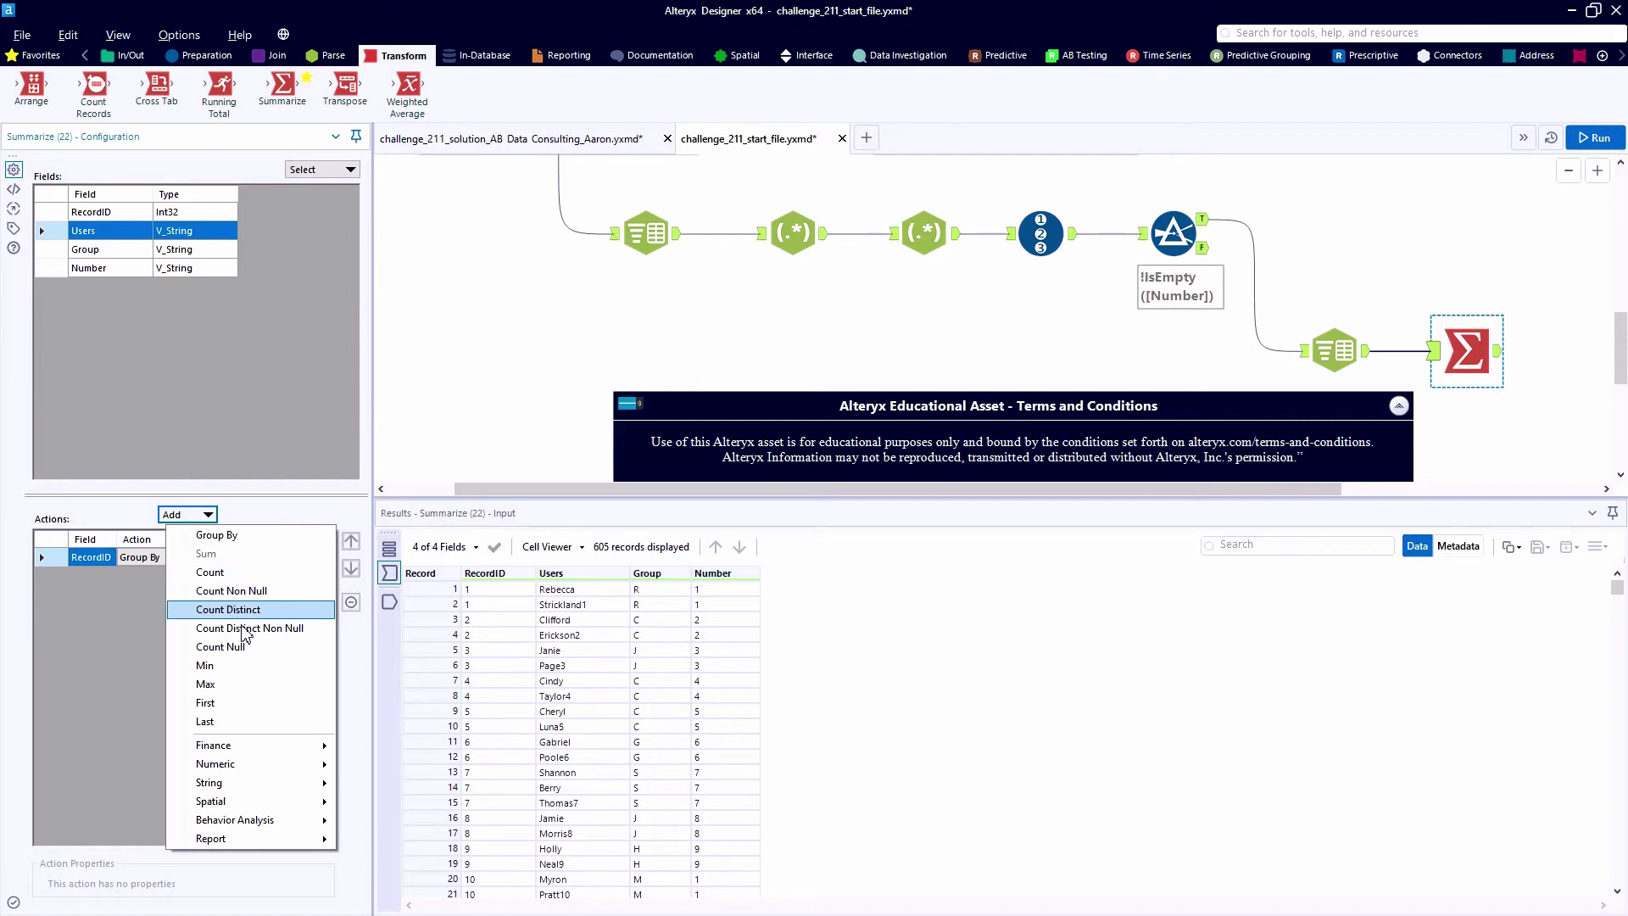
left_click(246, 721)
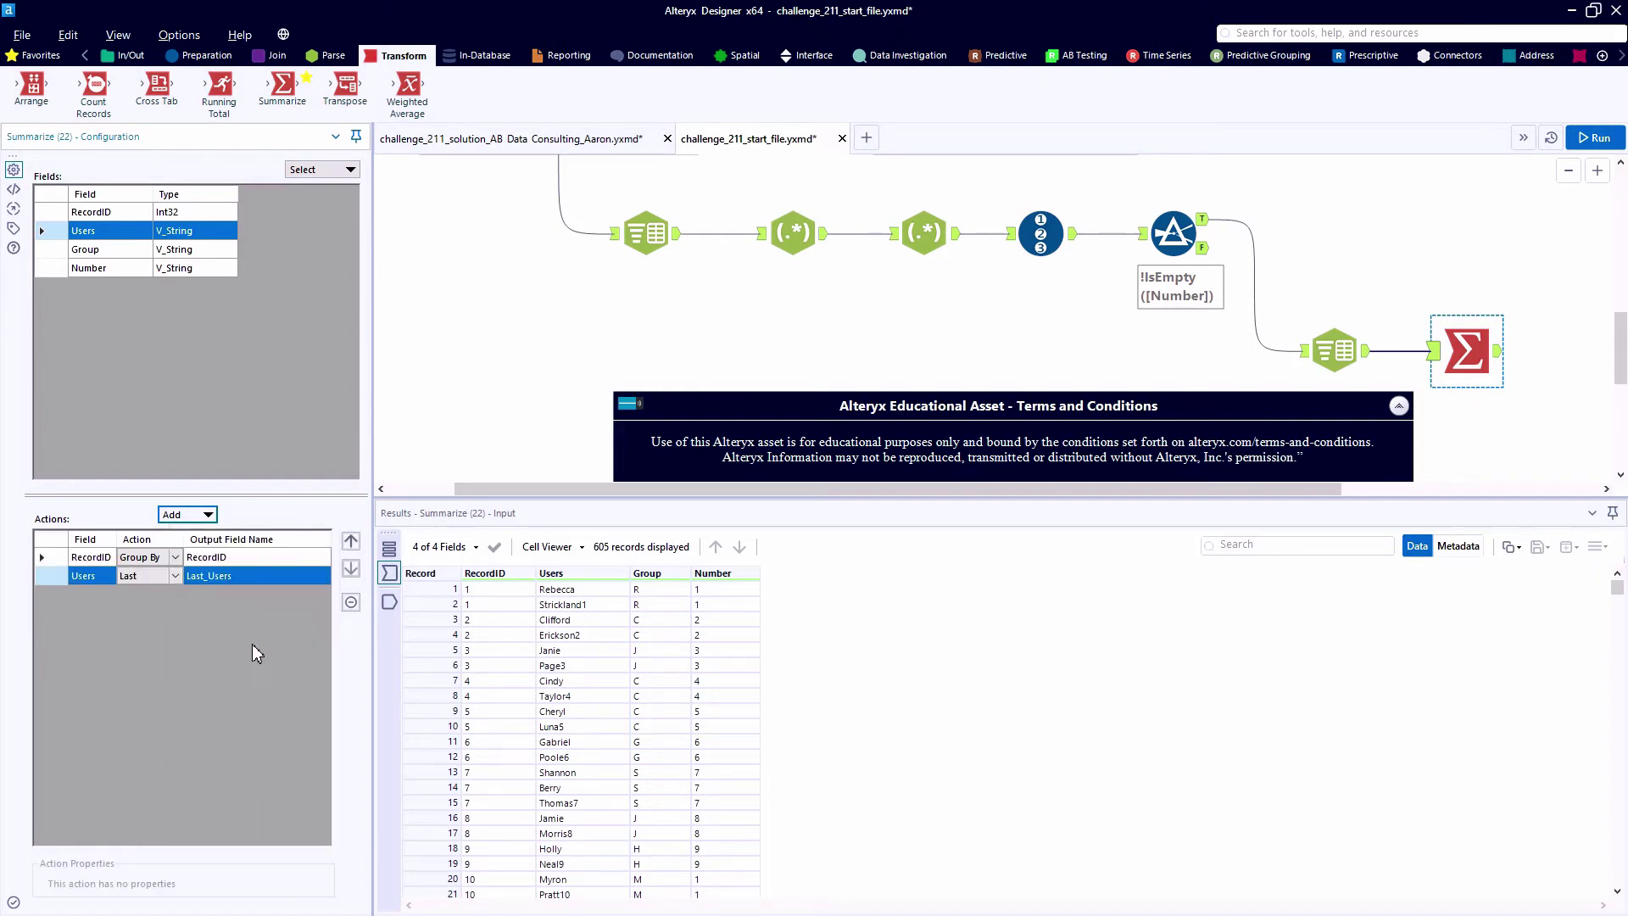
- Name the output field Last Name, run, and inspect the 299 summarized records
left_click(255, 577)
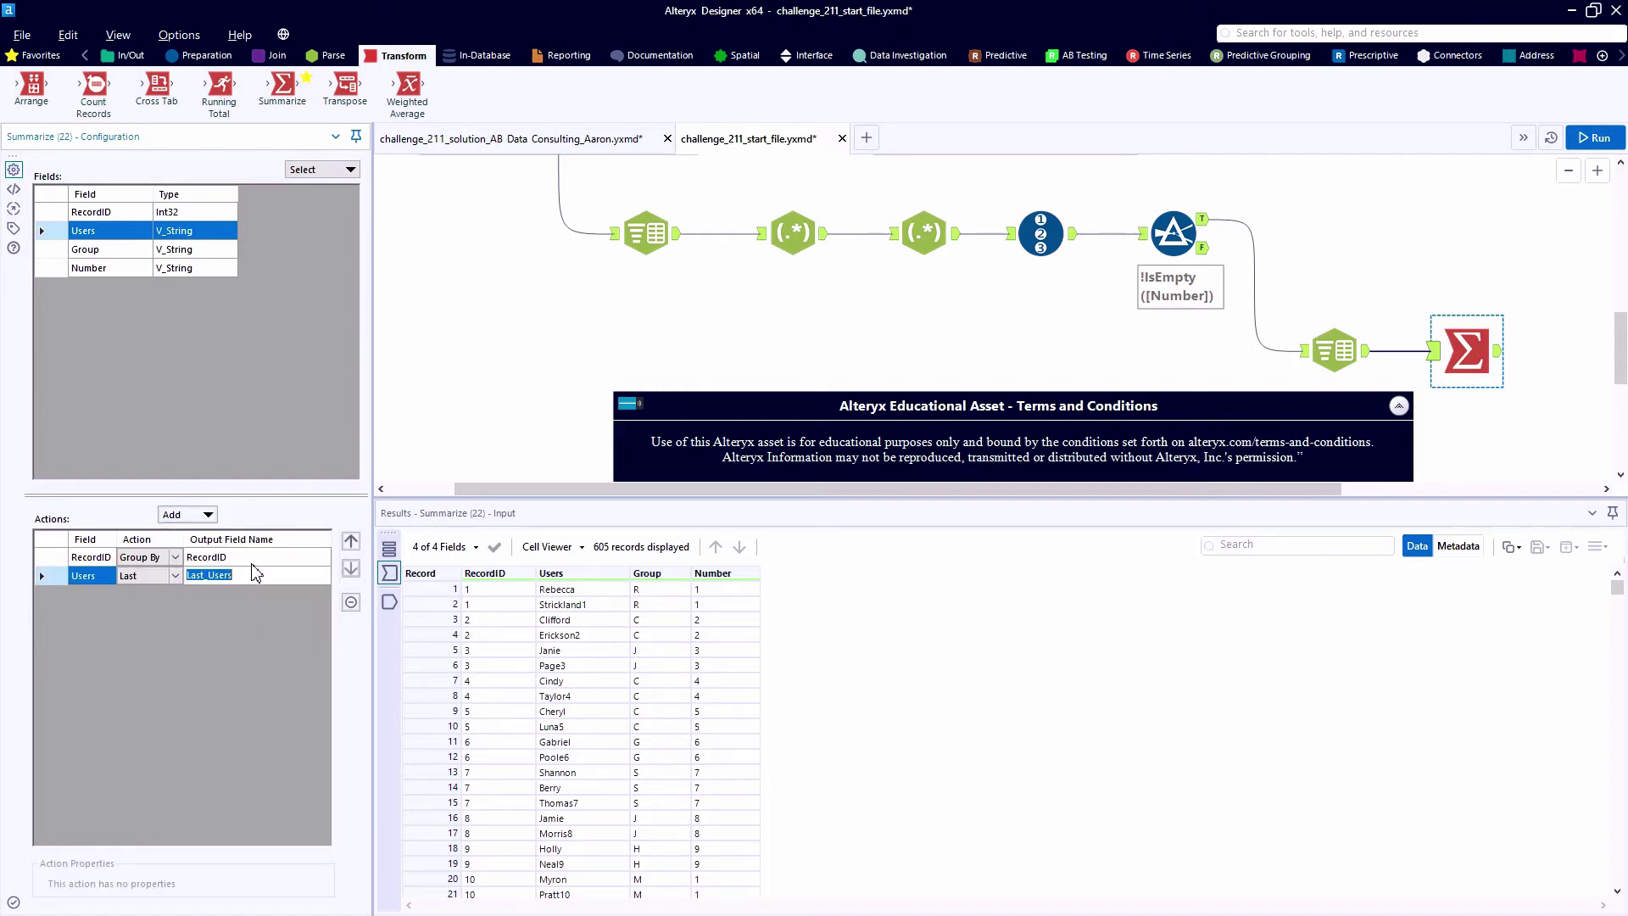
type("Last")
key("ctrl+r")
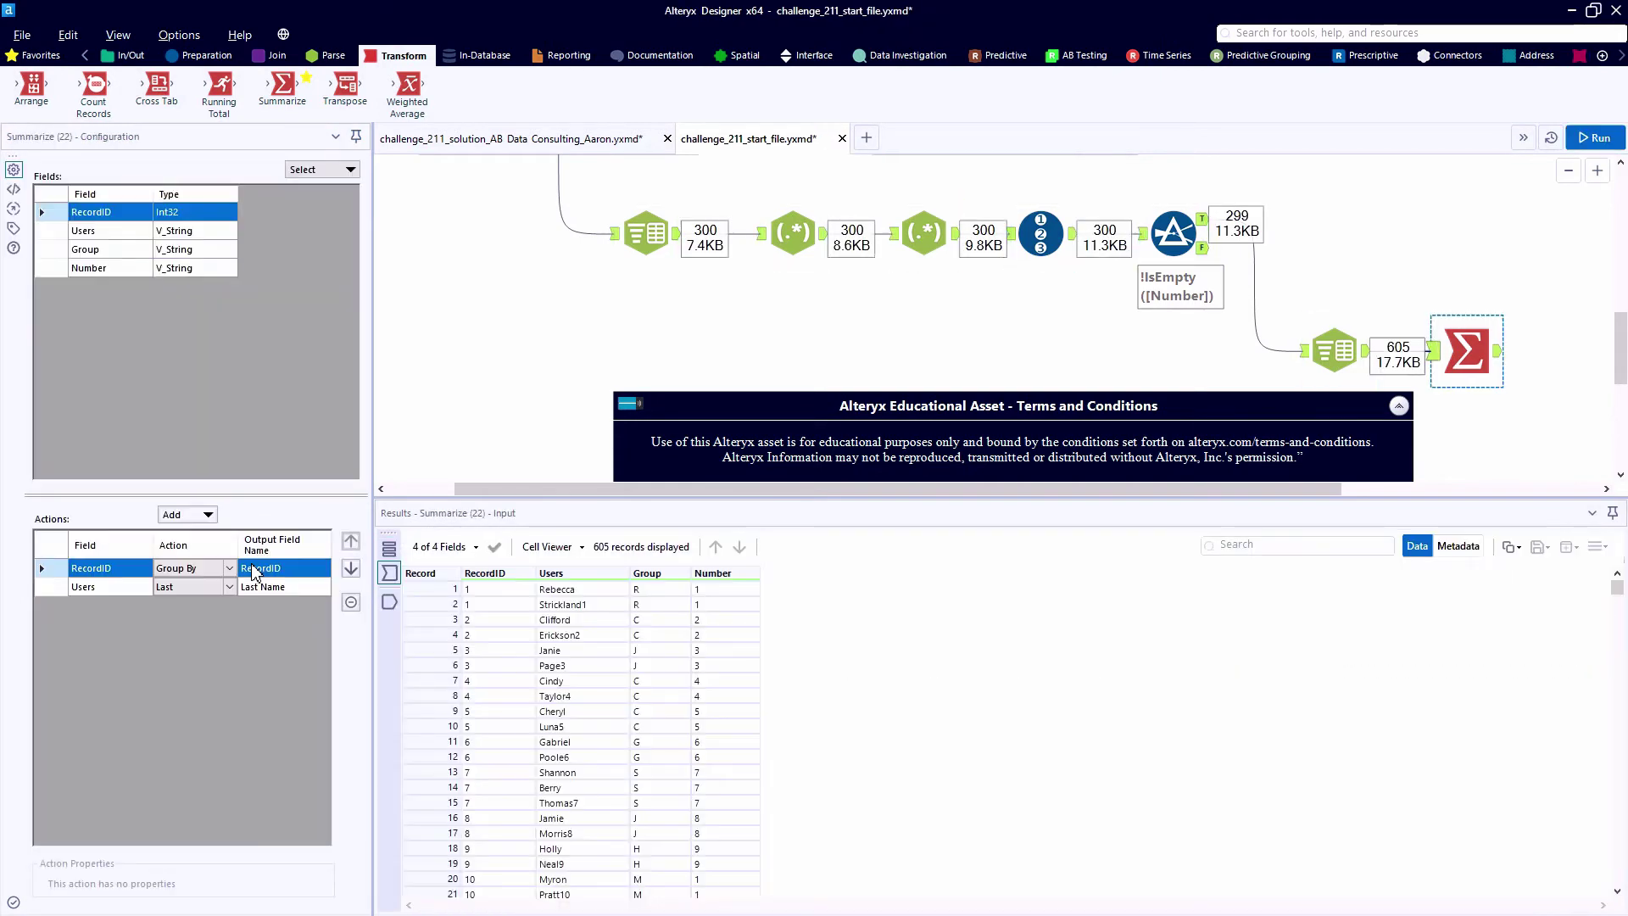
left_click(1501, 351)
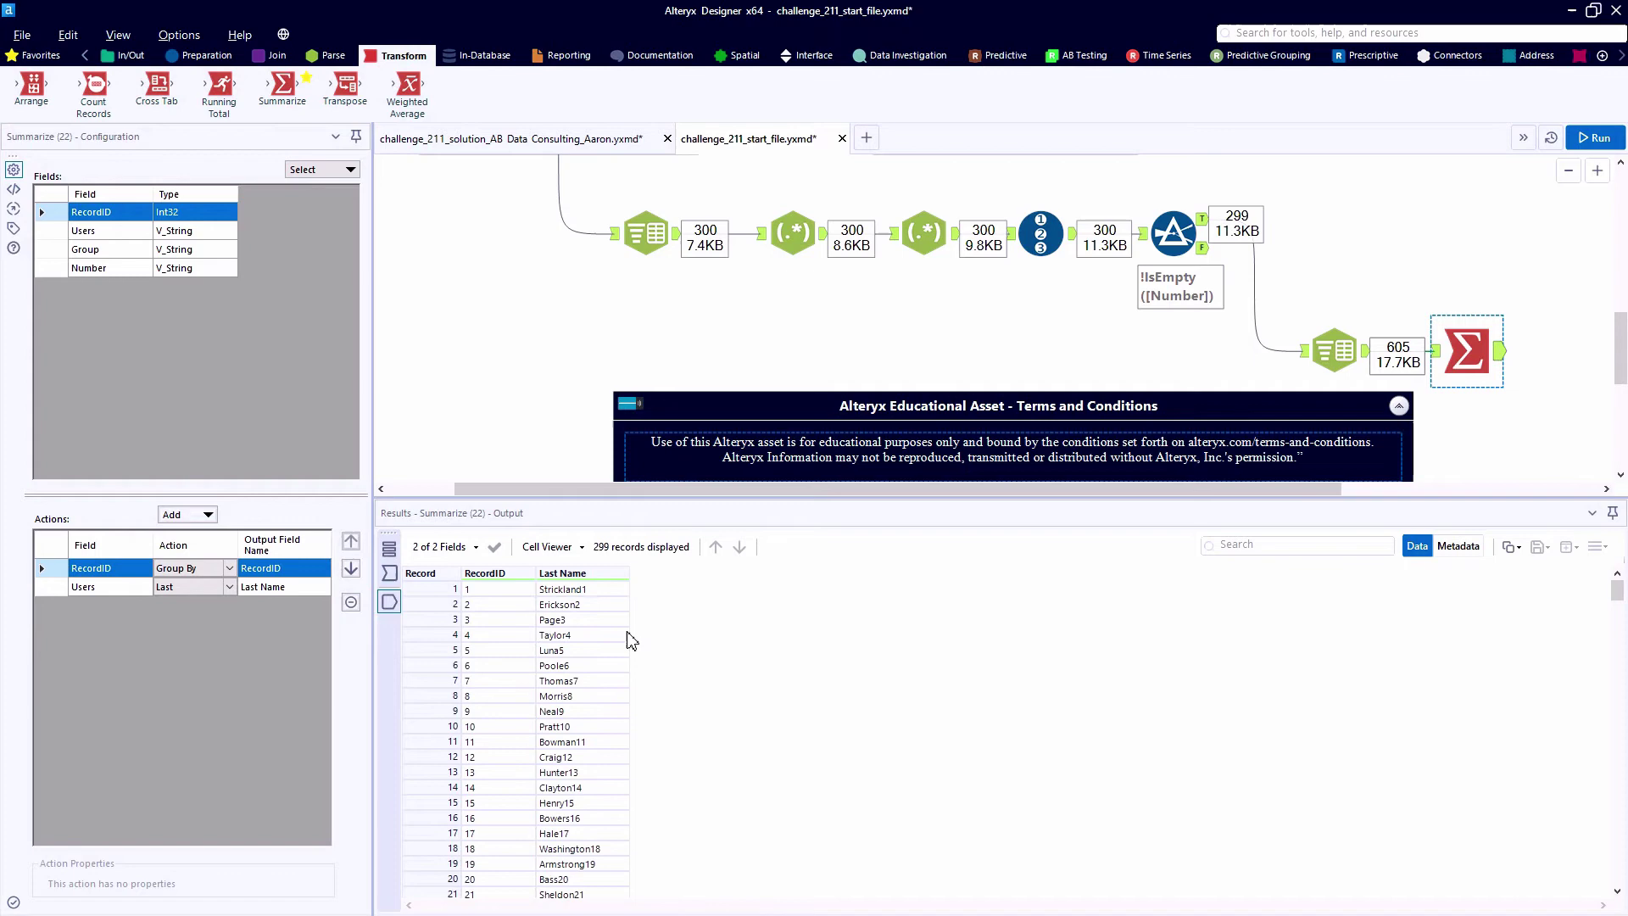
left_click(588, 683)
left_click(588, 689)
left_click(587, 689)
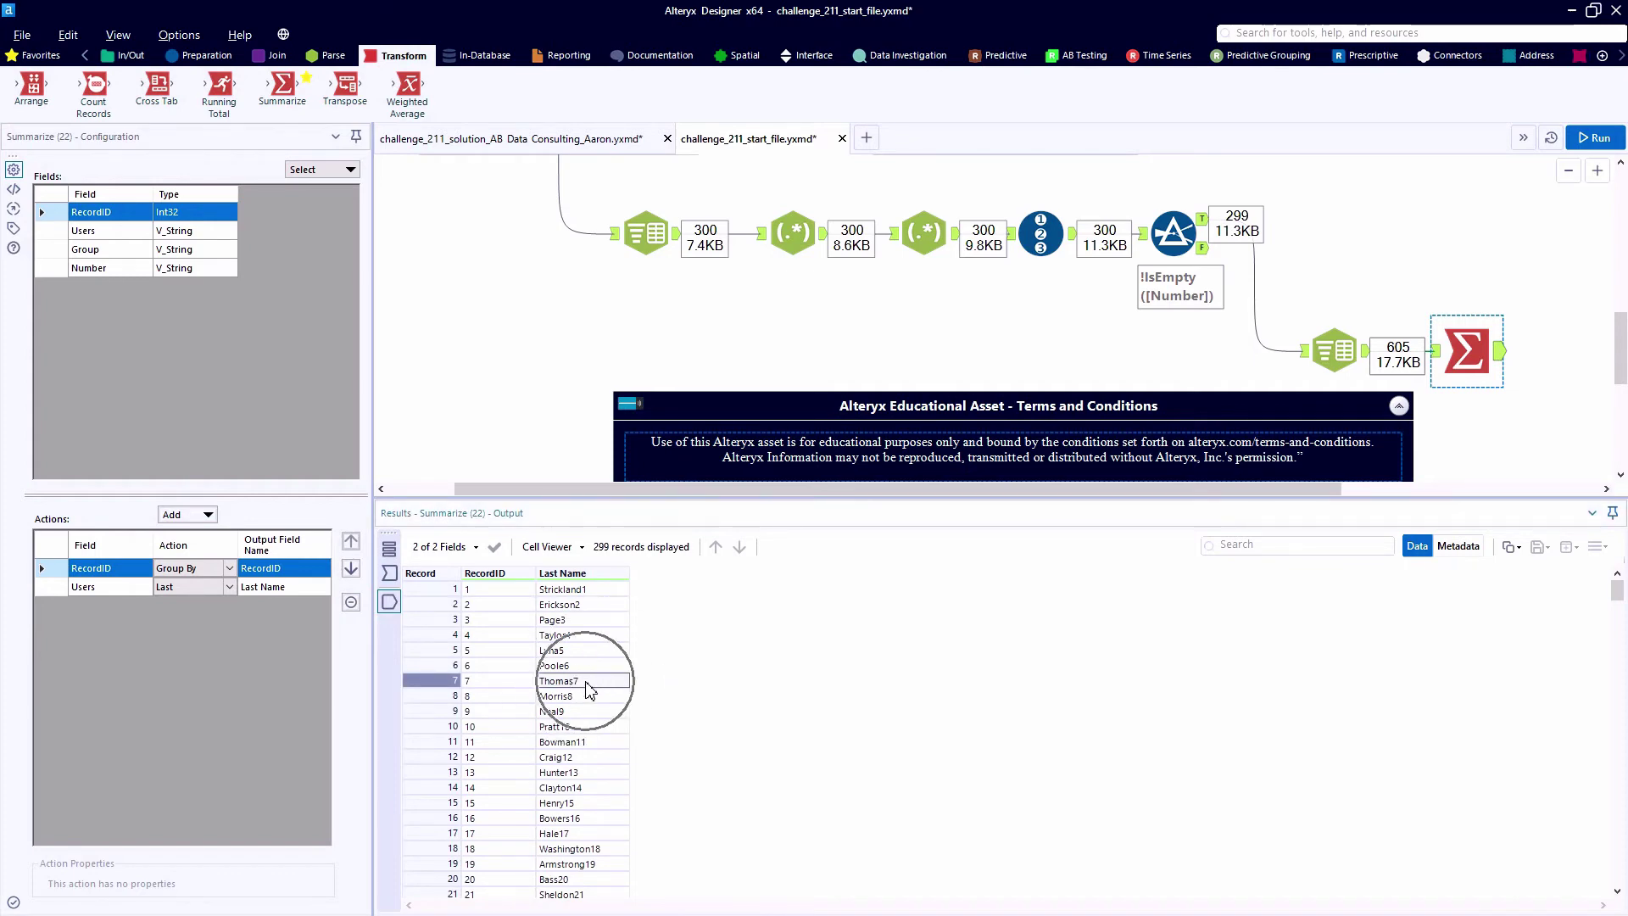
- Add a Formula updating Last Name with the saved REGEX_REPLACE expression that strips digits, and run
left_click(203, 55)
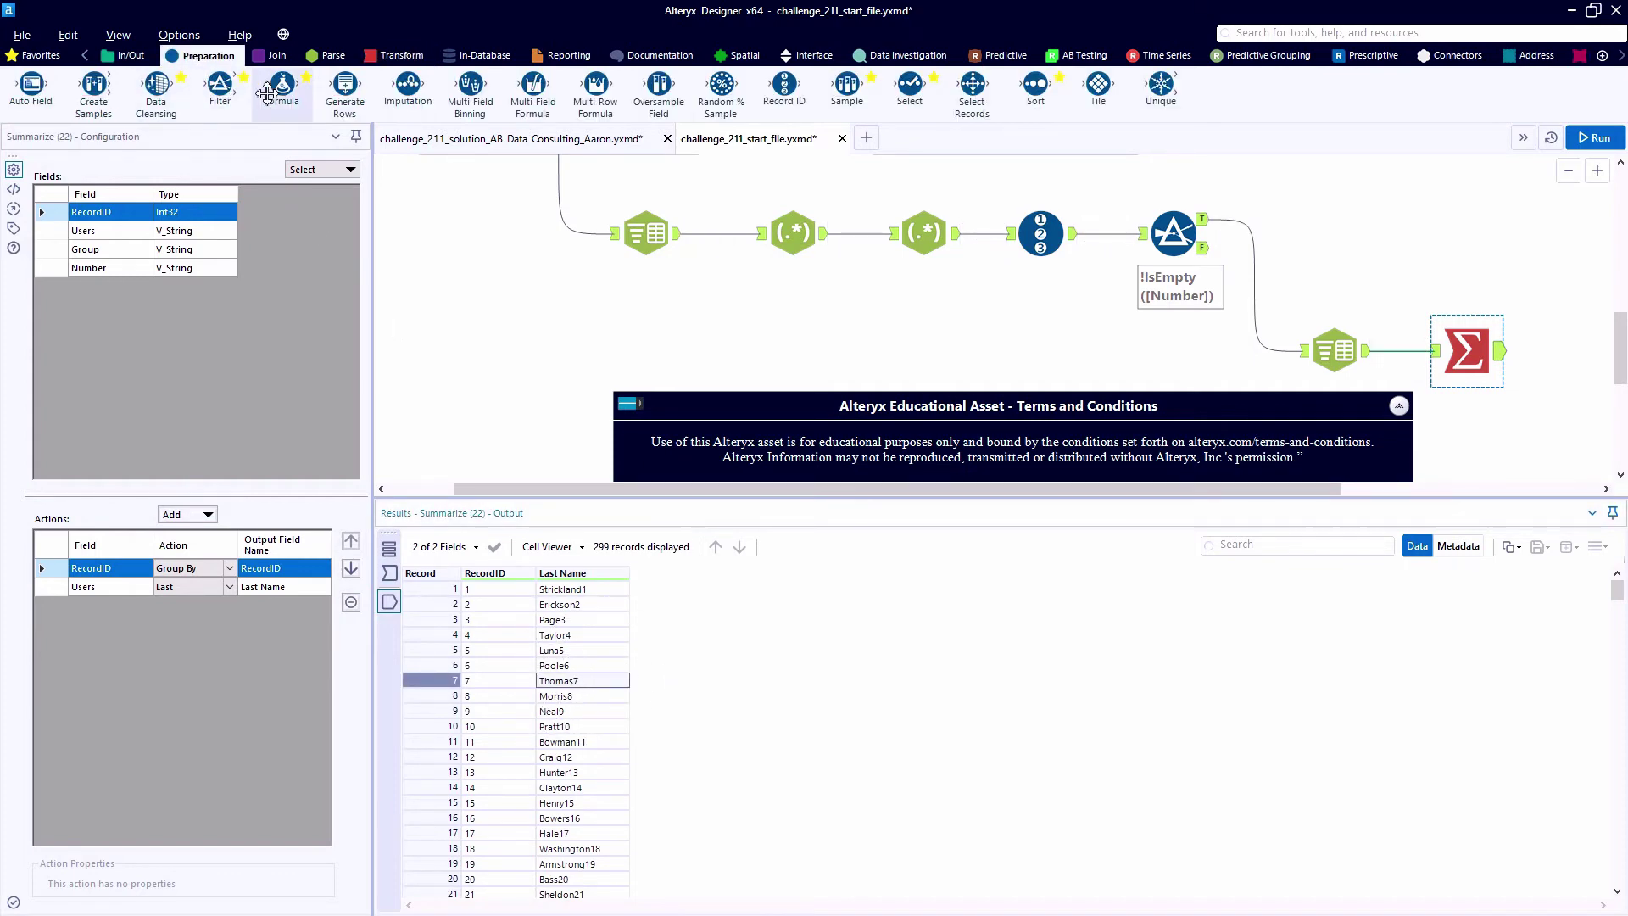
left_click_drag(281, 84, 1530, 332)
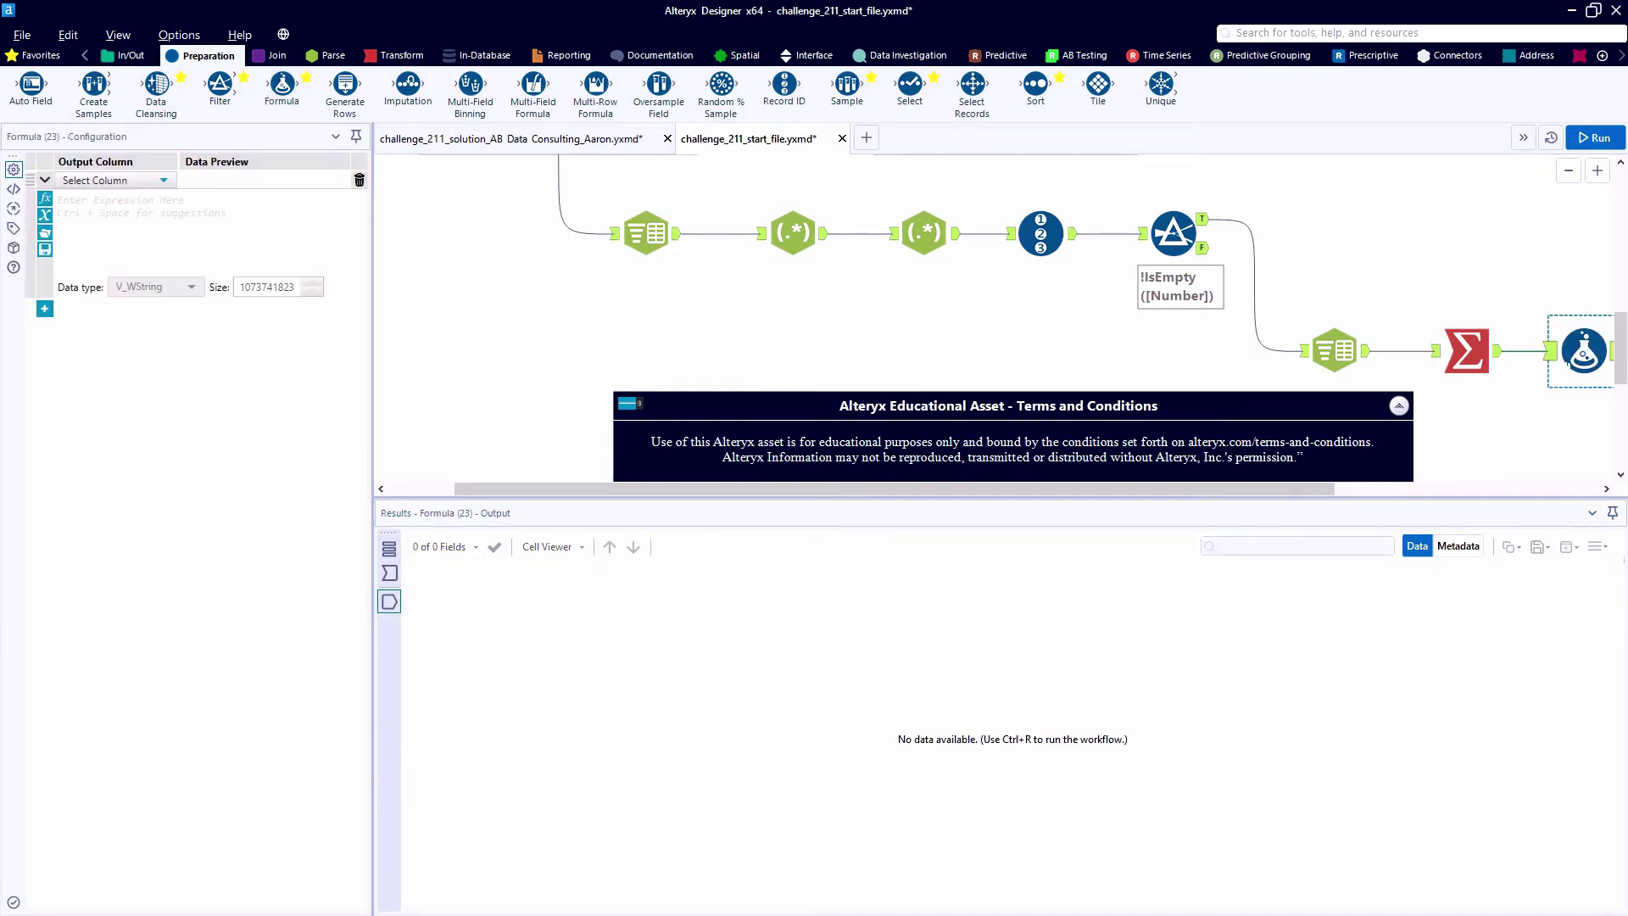
left_click(164, 185)
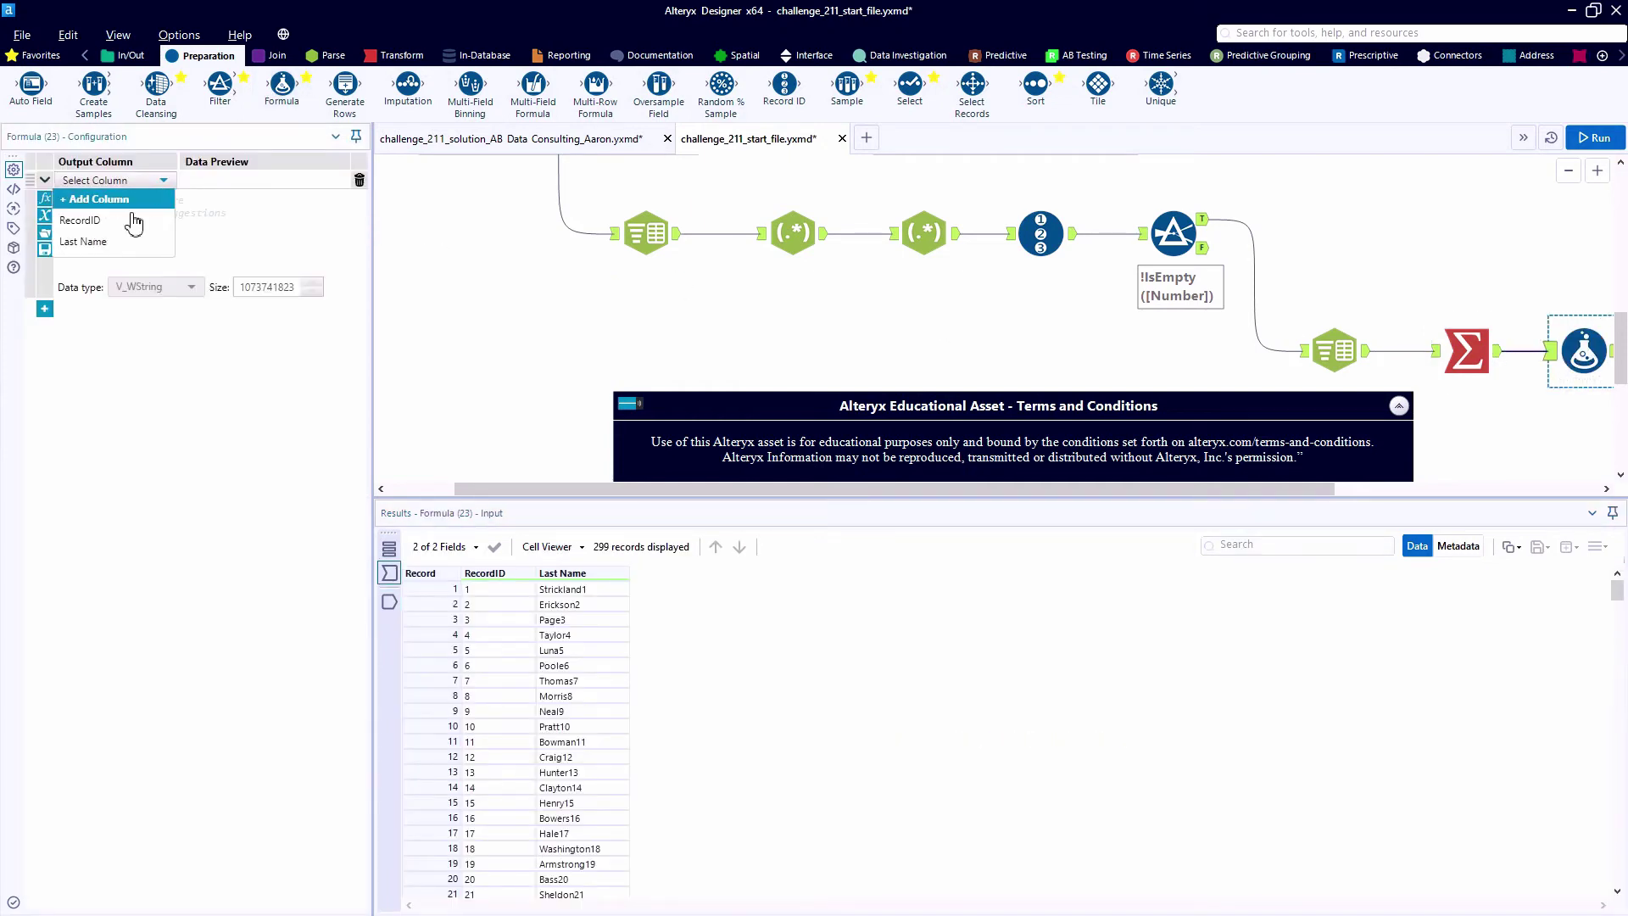
left_click(127, 241)
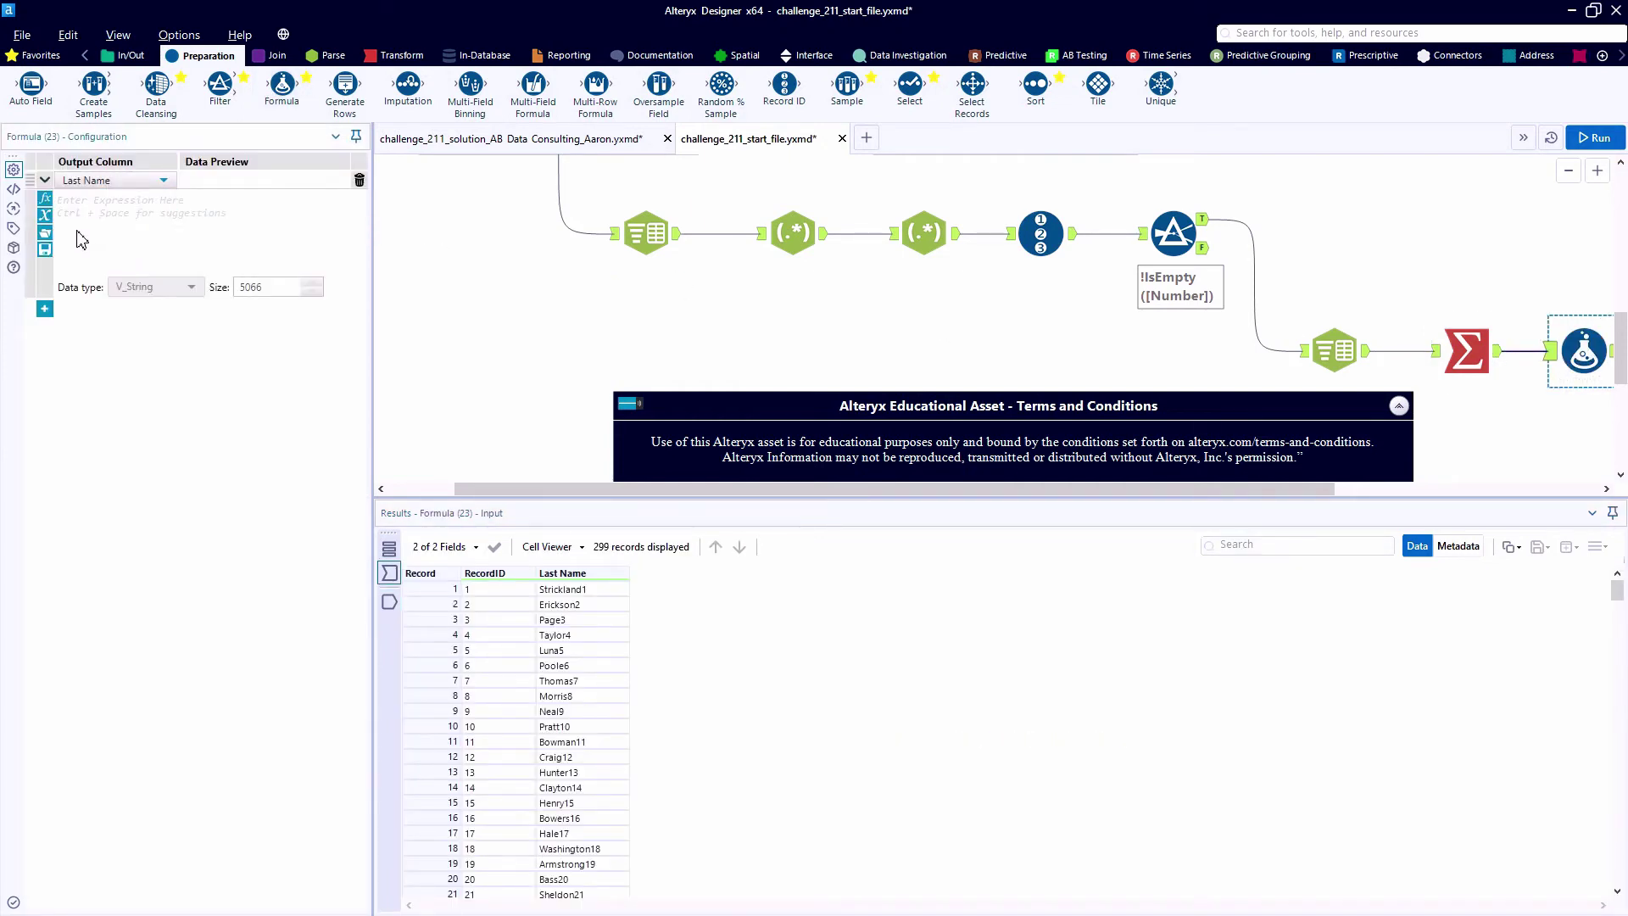
left_click(51, 236)
left_click(73, 458)
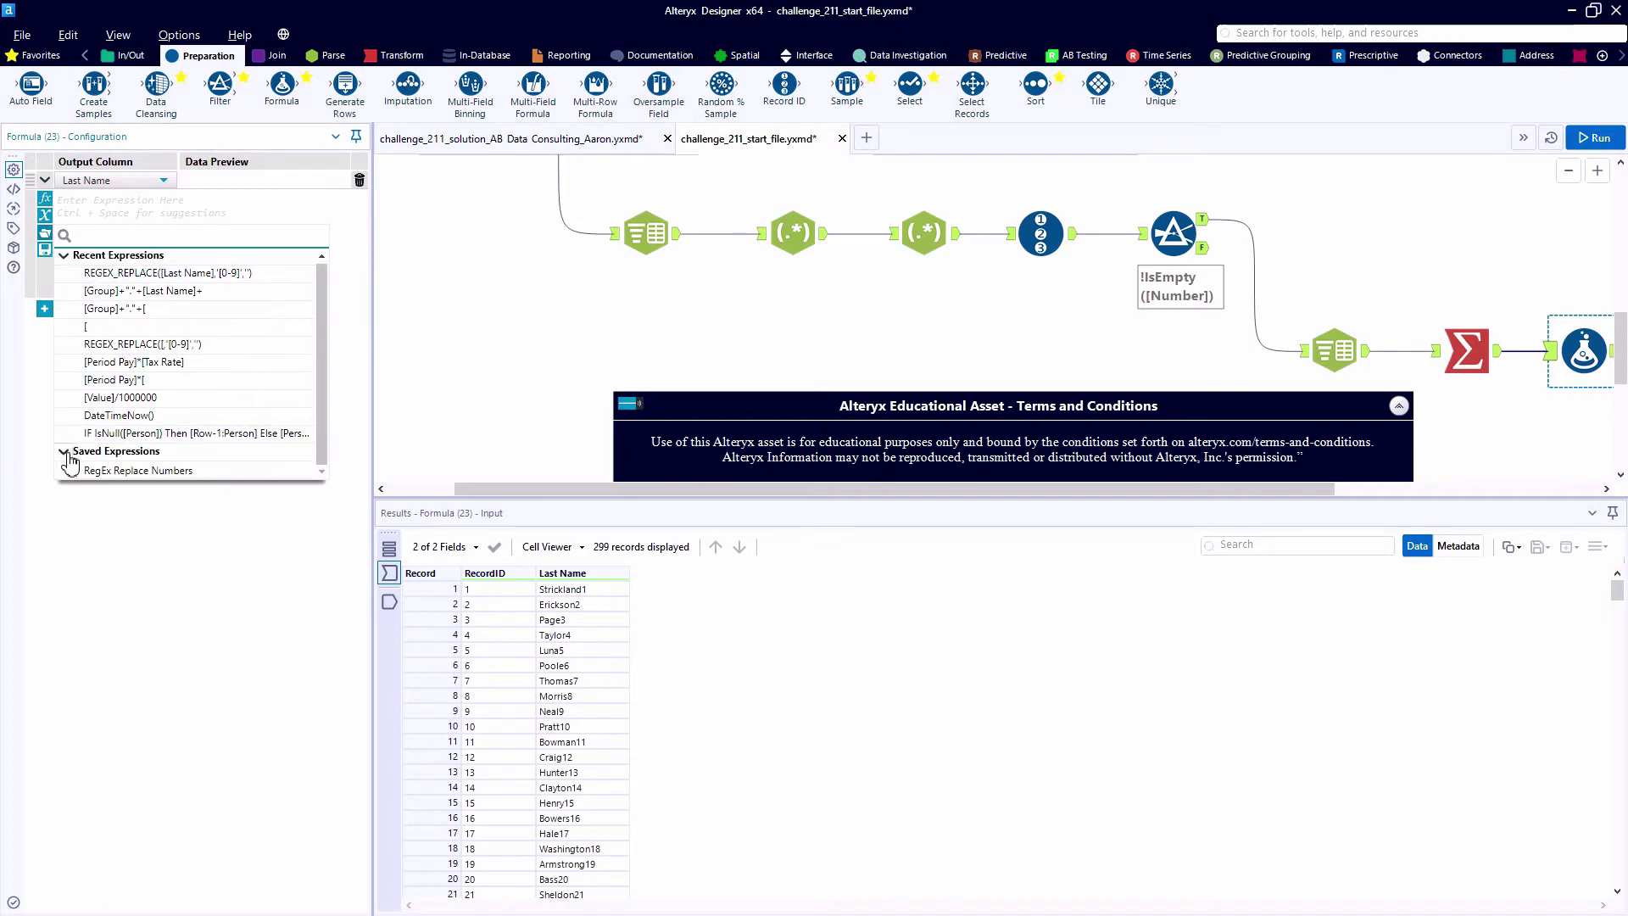
left_click(97, 479)
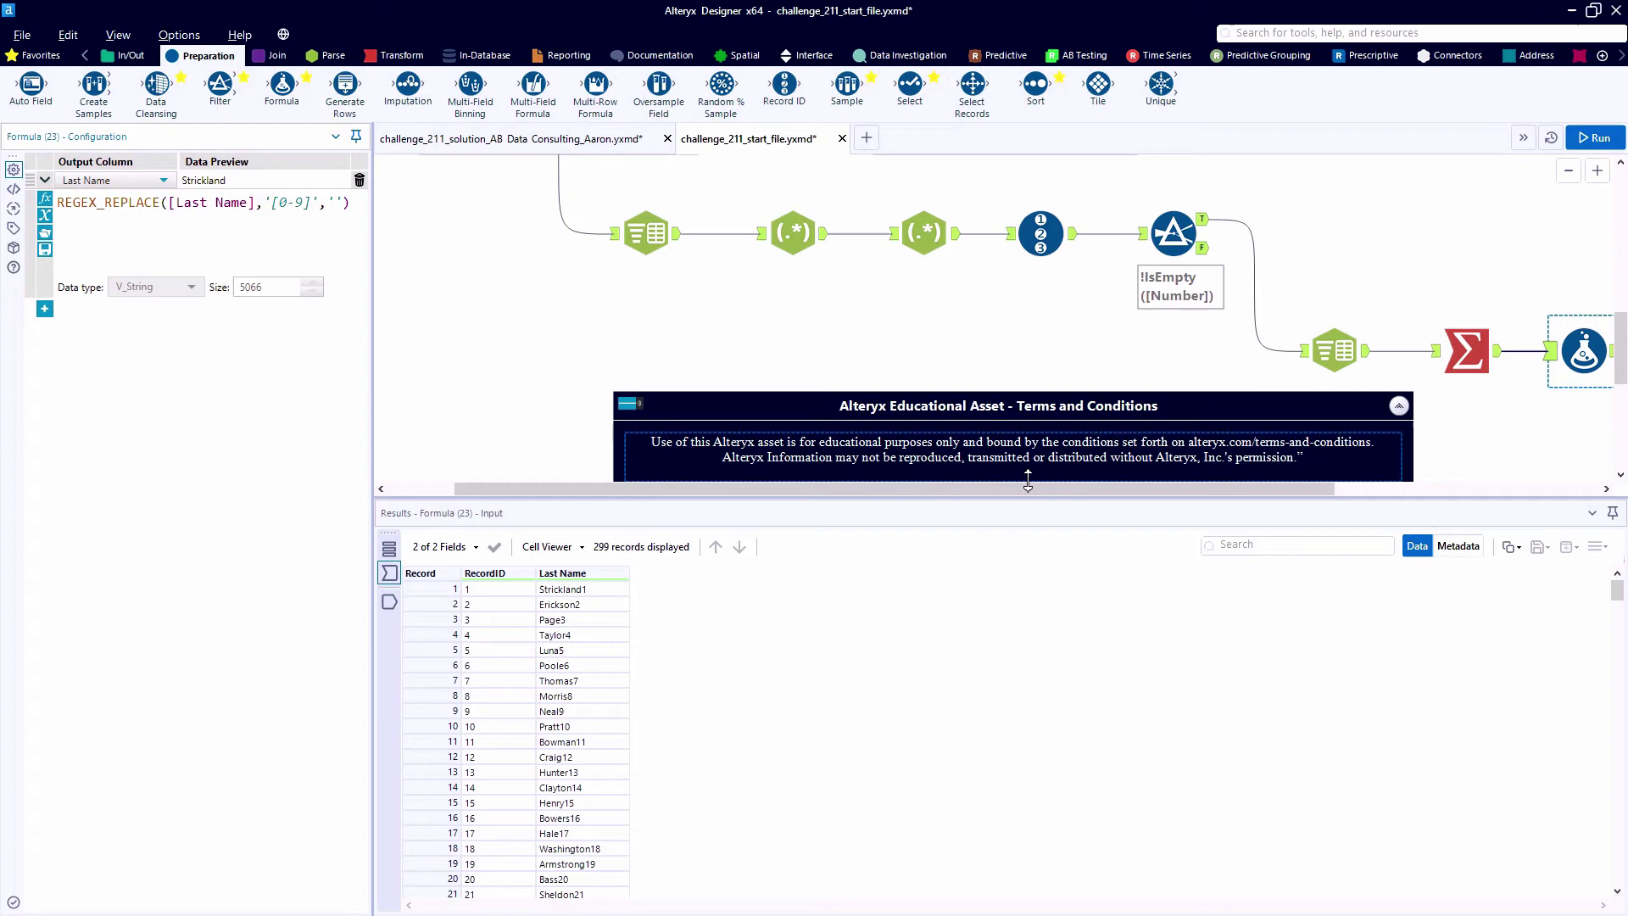
left_click_drag(1049, 489, 1232, 498)
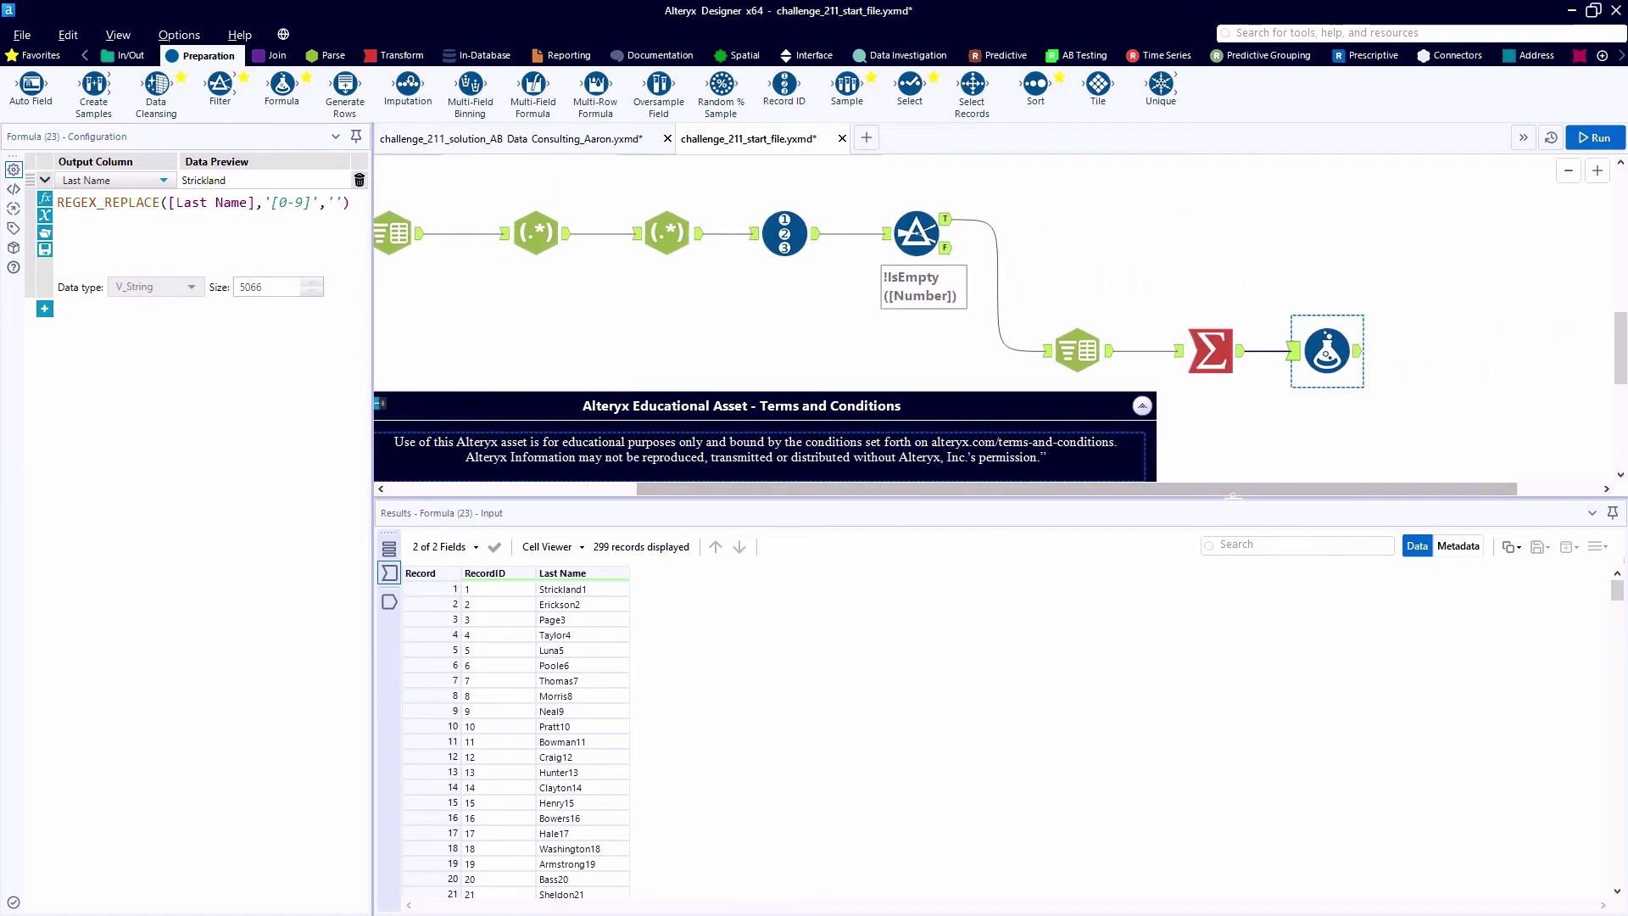
key("ctrl+r")
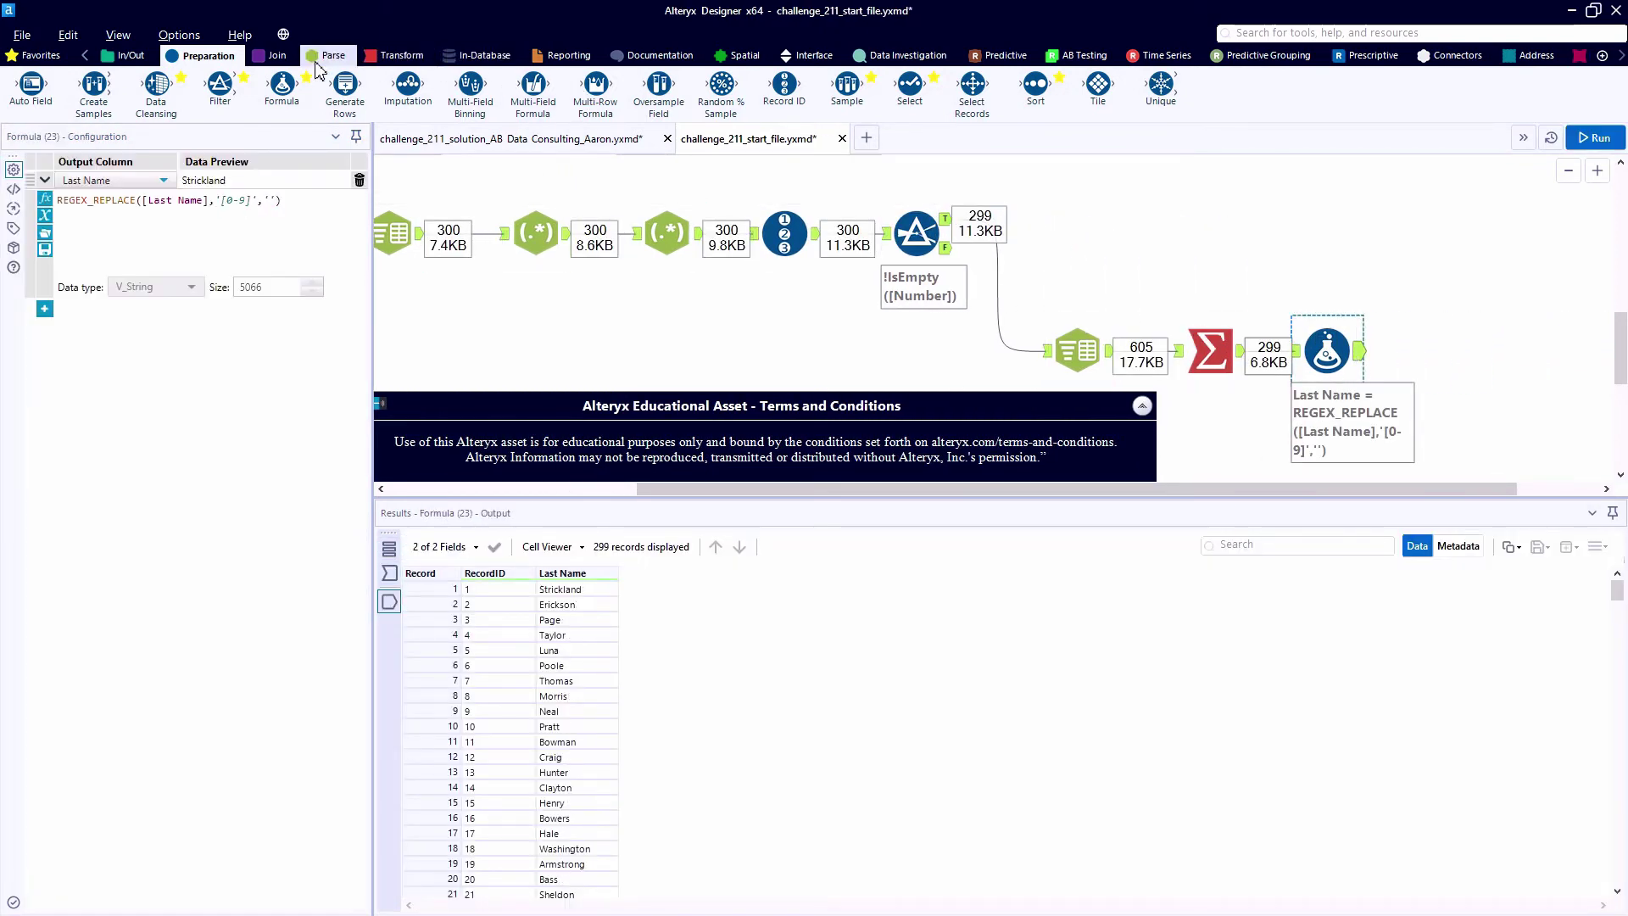
- Add a Join fed by the filtered records, with the cleaned names on its R input
left_click(277, 55)
left_click_drag(220, 85, 1458, 234)
left_click_drag(1360, 350, 1430, 248)
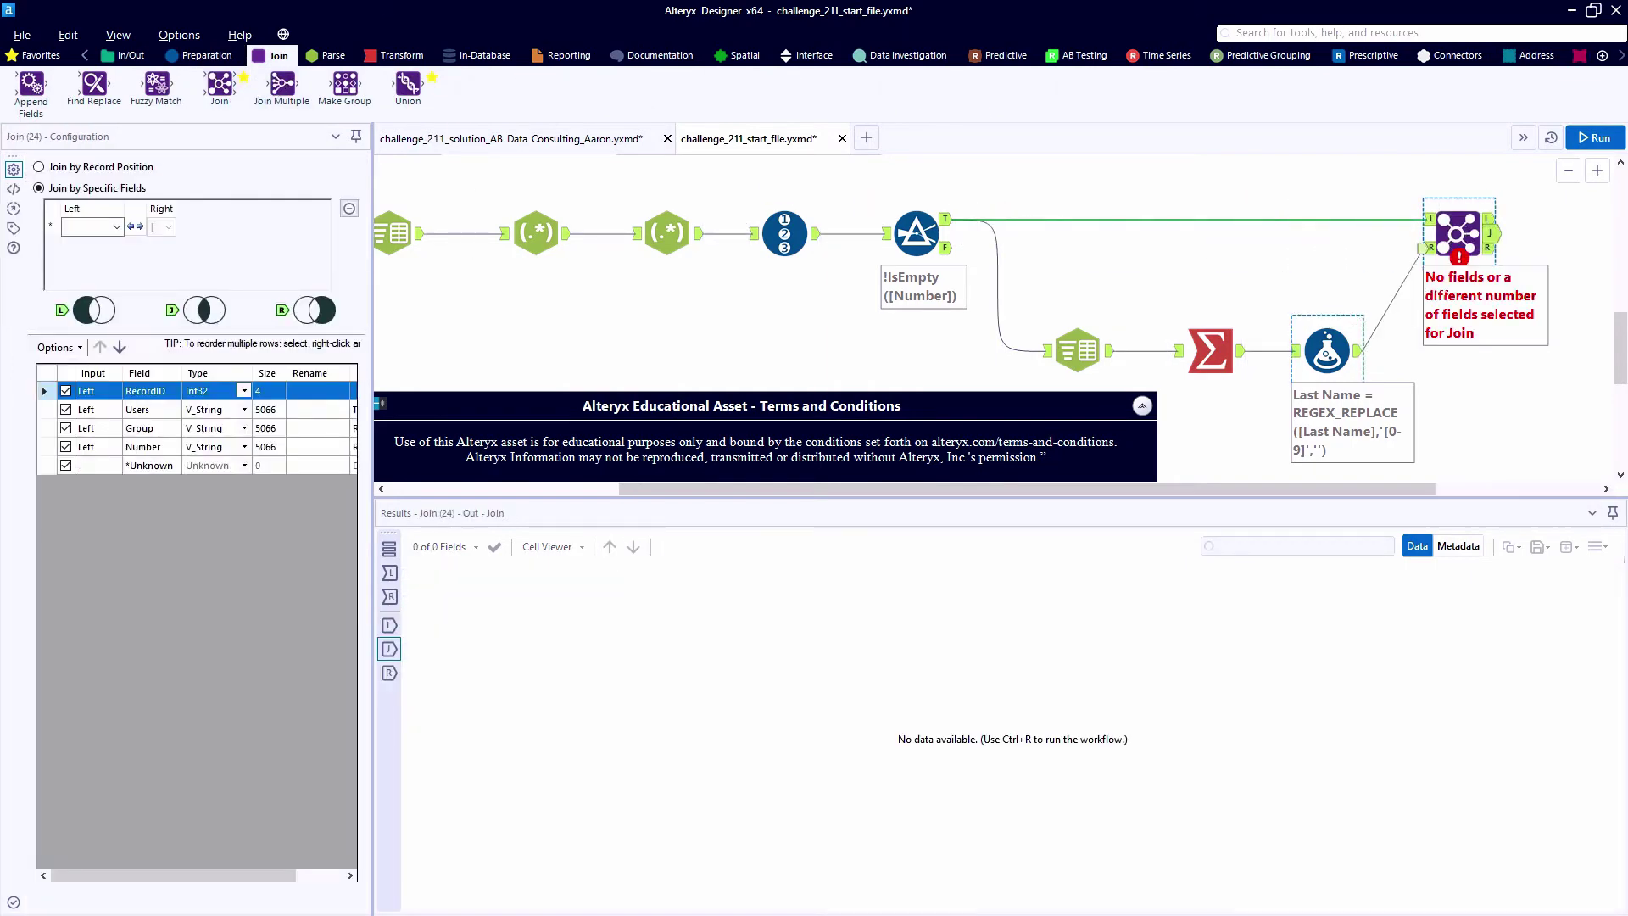
- Join on RecordID, drop the right-side RecordID, and add a Formula tool after the Join
left_click(85, 229)
left_click(81, 251)
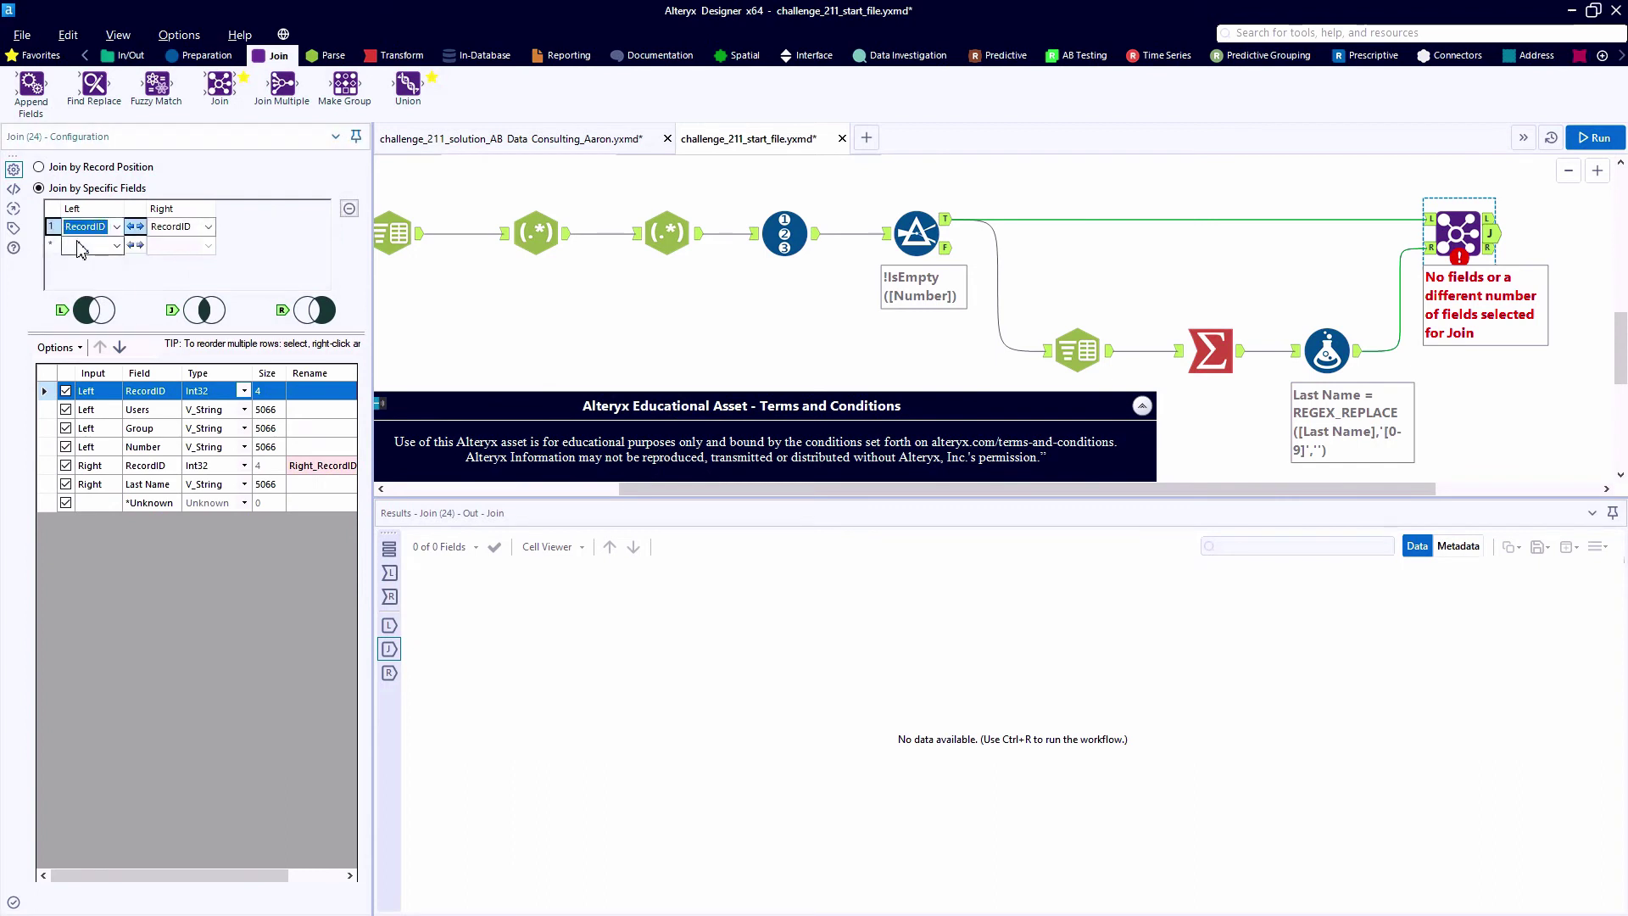
left_click(66, 466)
left_click_drag(910, 489, 1070, 489)
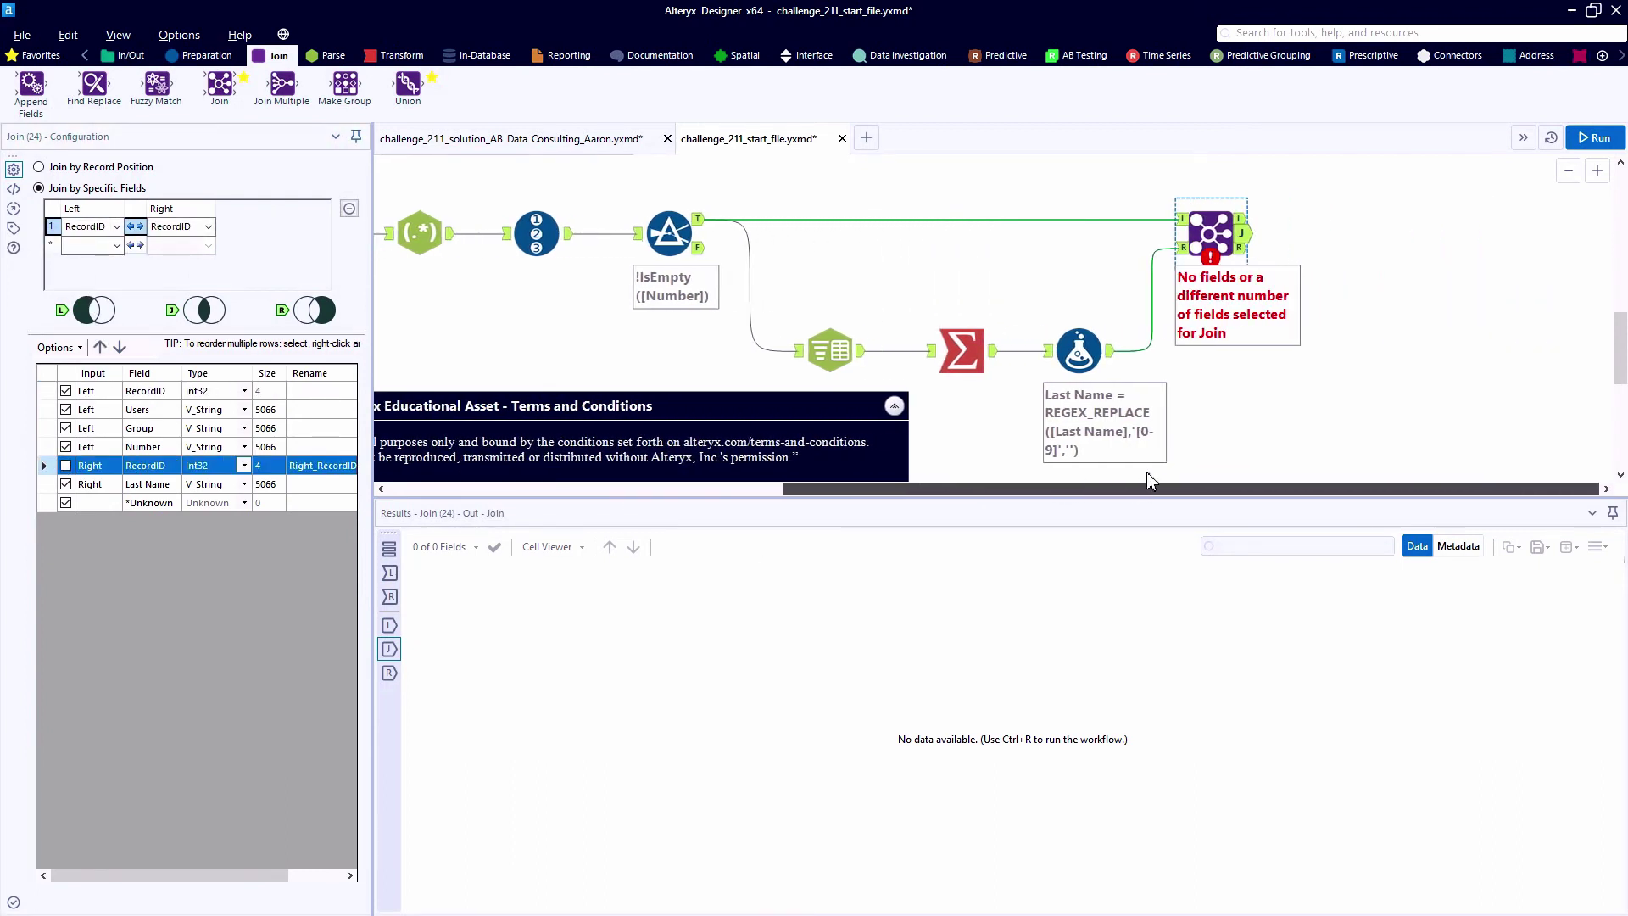
left_click(201, 55)
left_click_drag(434, 116, 1369, 235)
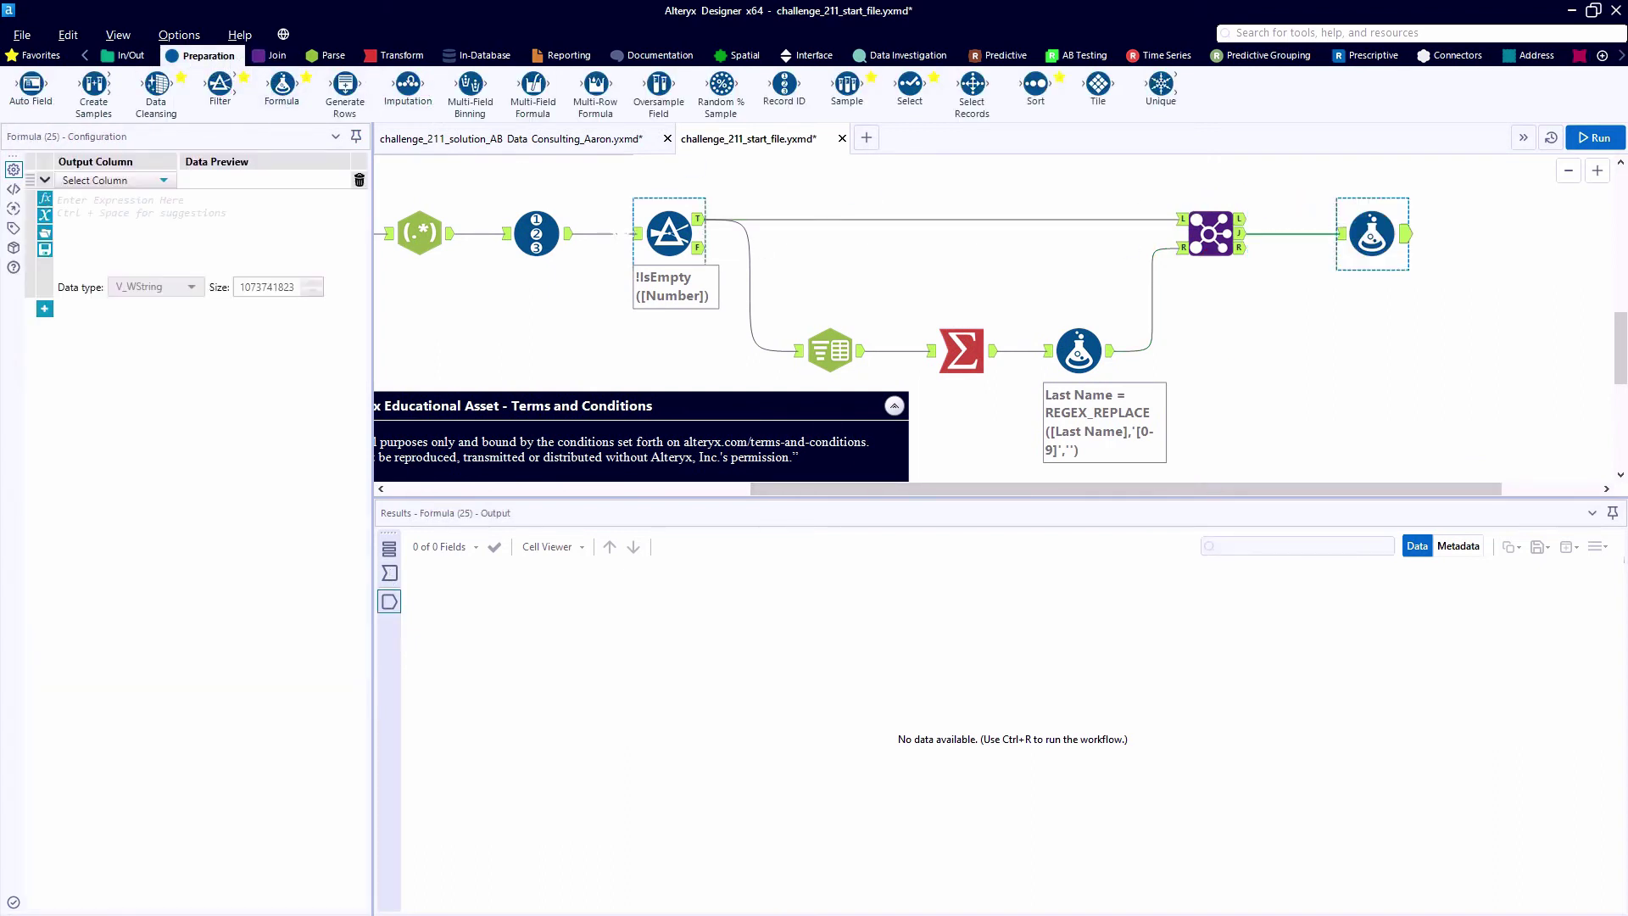
- Update Group with Uppercase([Group]), run, and check the uppercased Group and Last Name in row 1
left_click(146, 181)
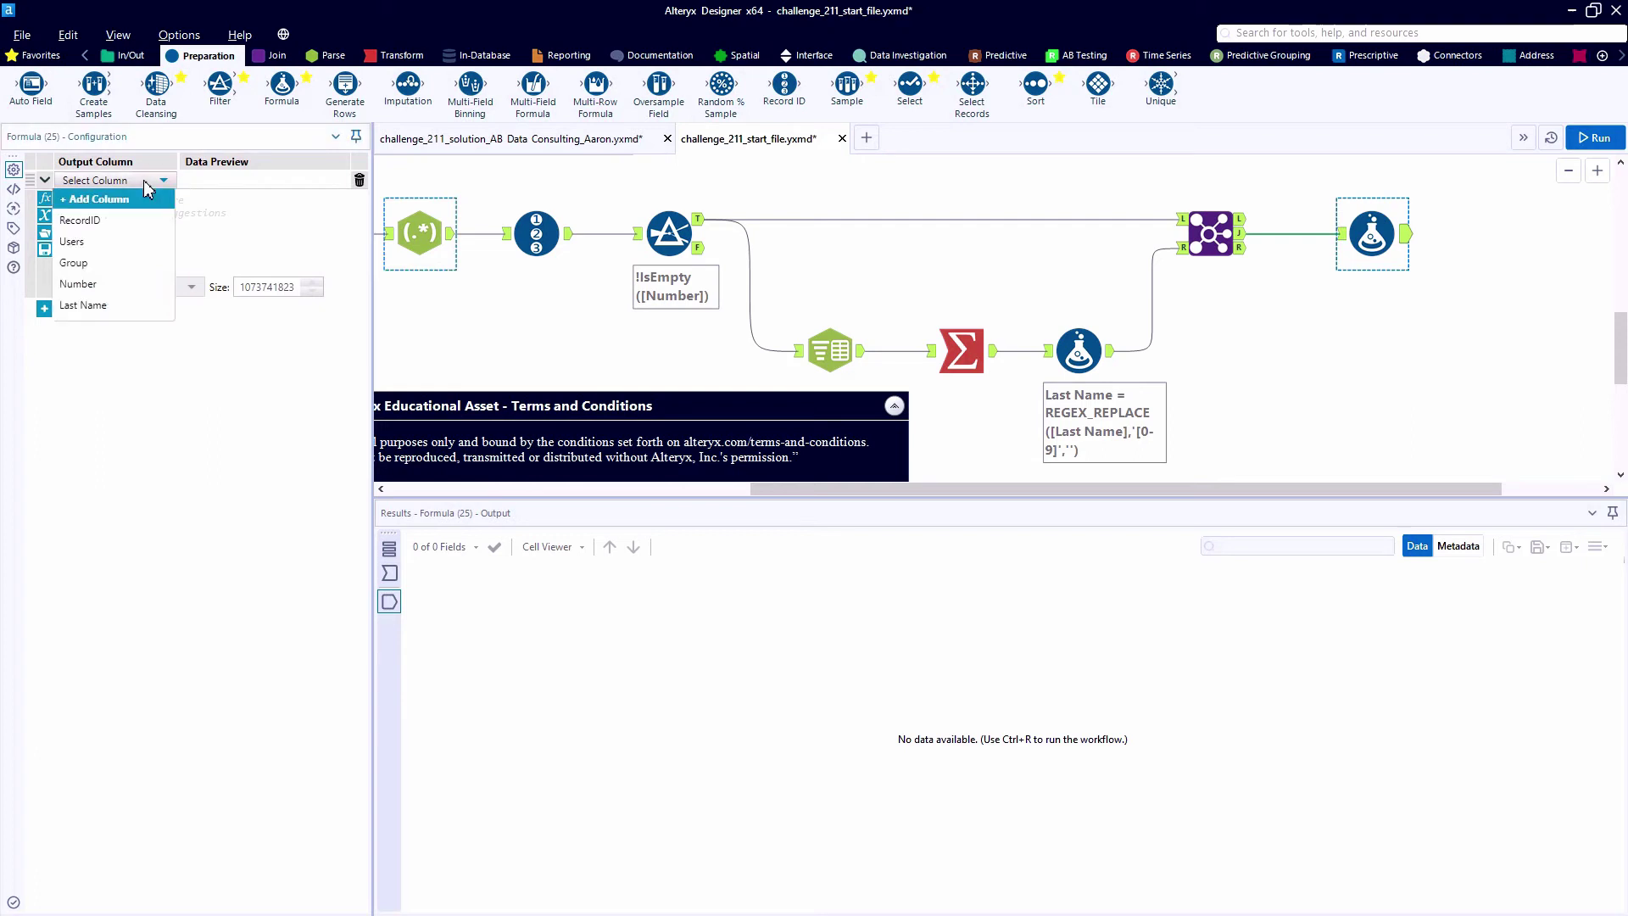
left_click(82, 305)
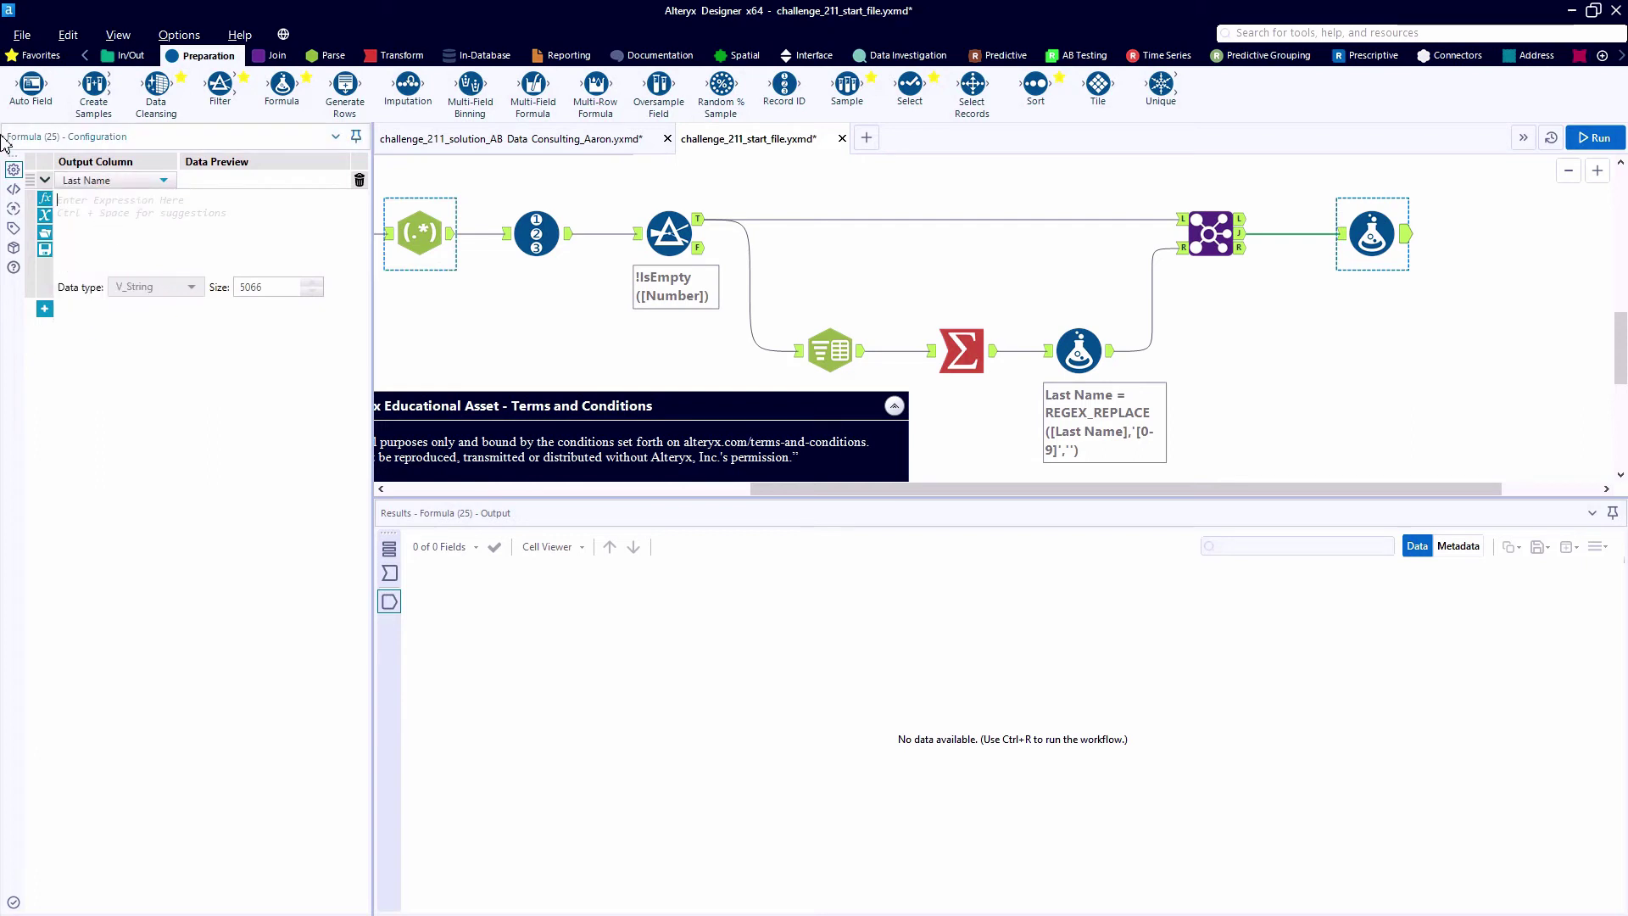
left_click(102, 180)
left_click(108, 263)
type("upp")
left_click(117, 222)
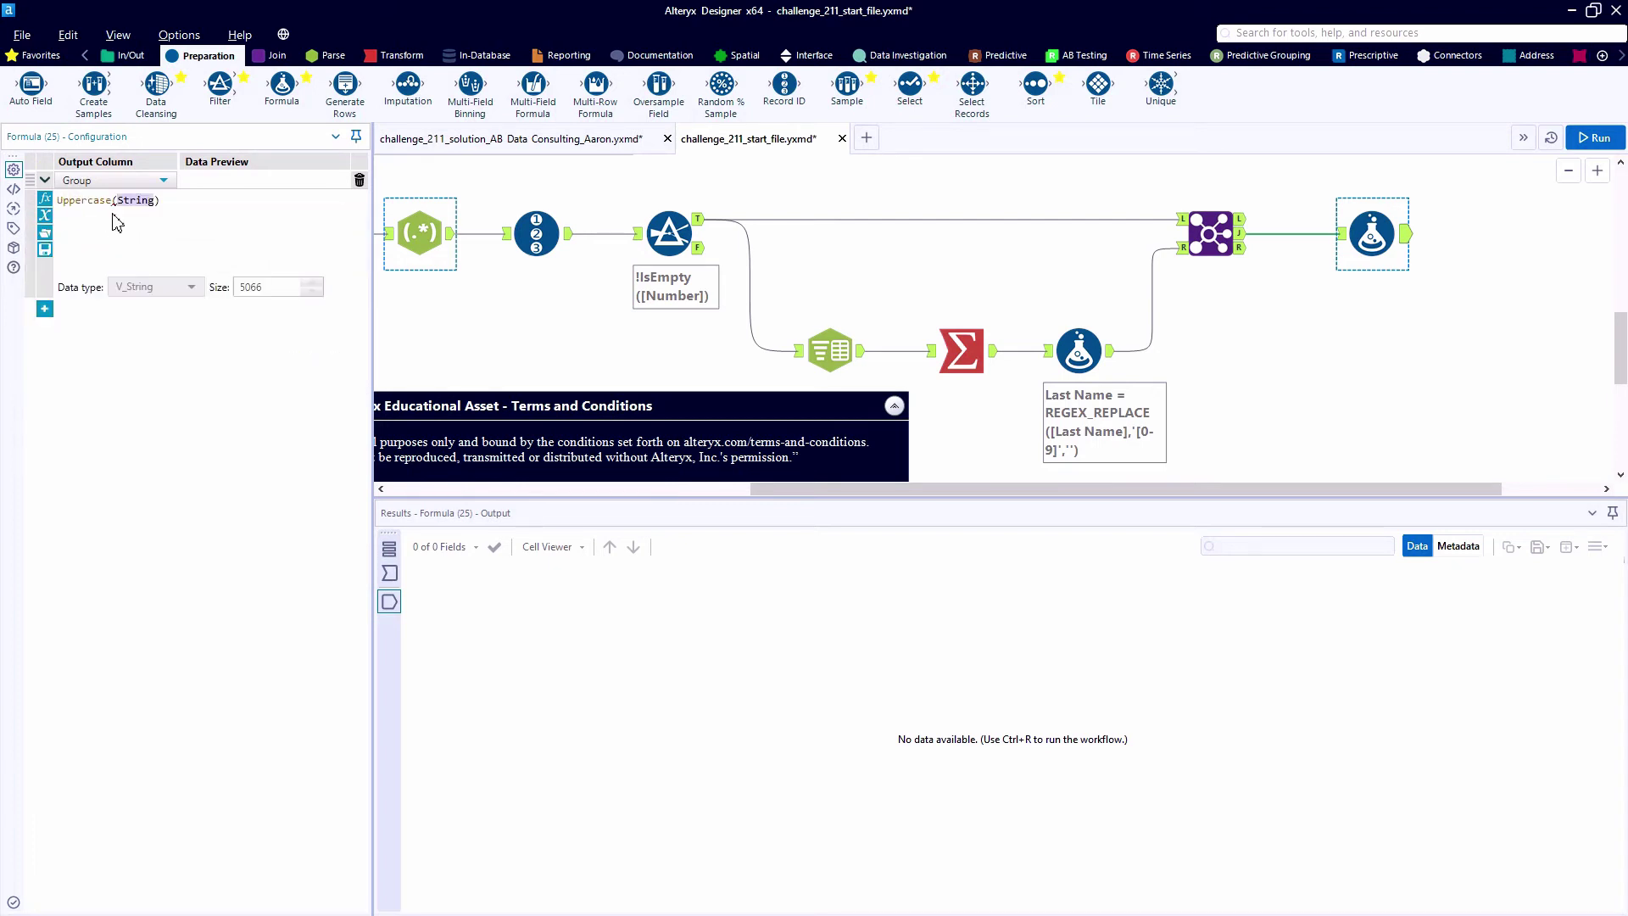
type("[")
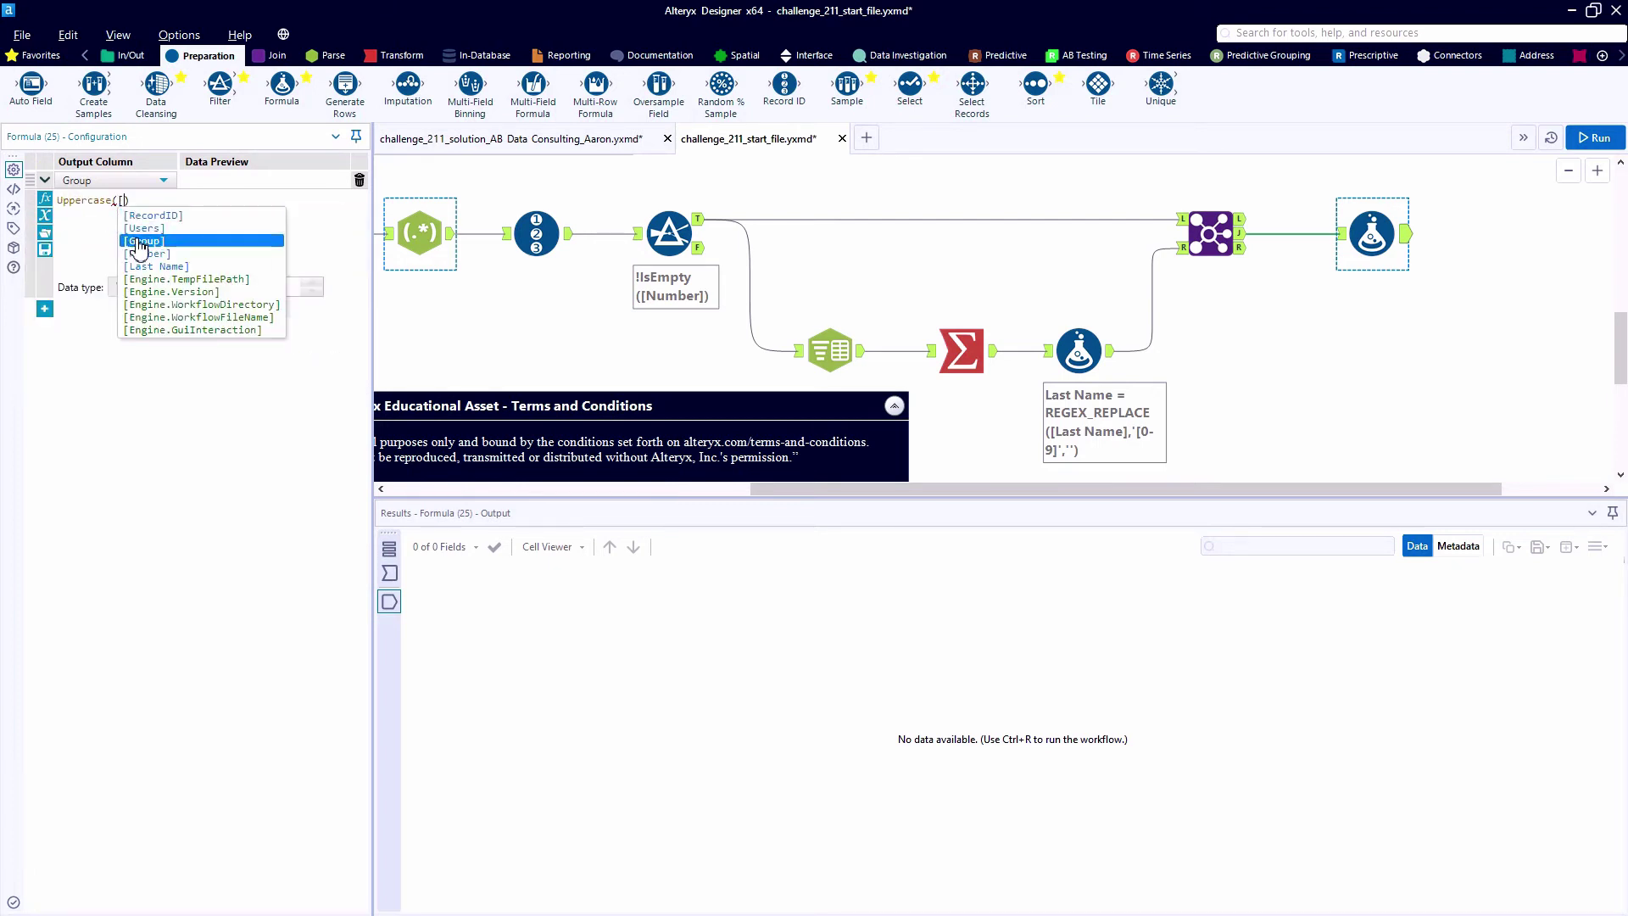
left_click(140, 247)
key("ctrl+r")
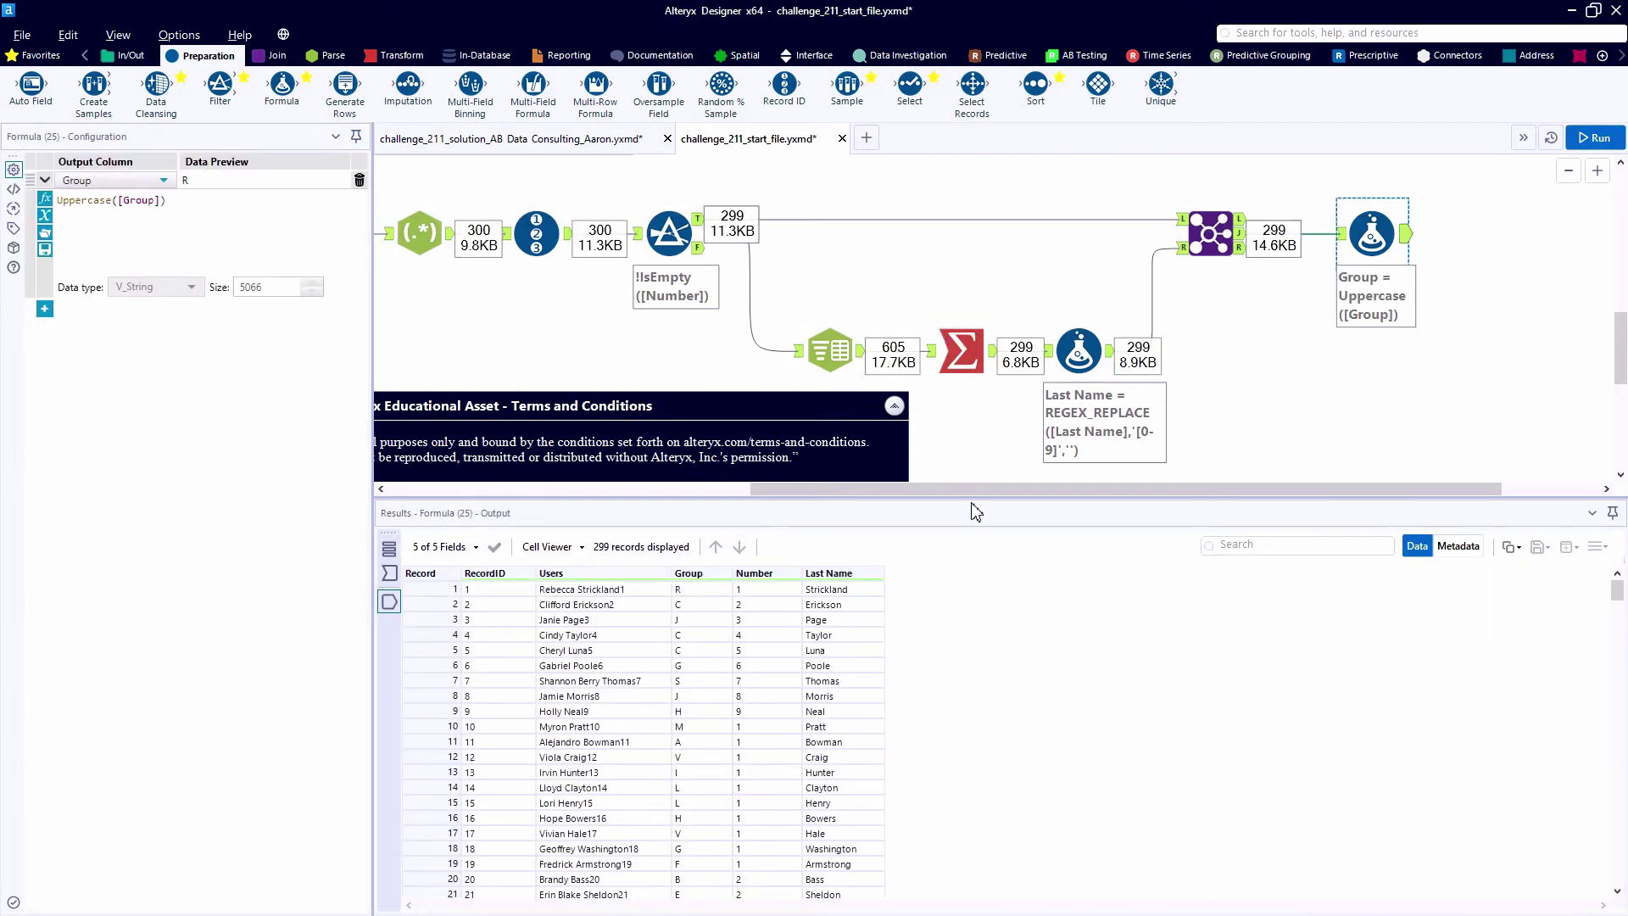
left_click(678, 589)
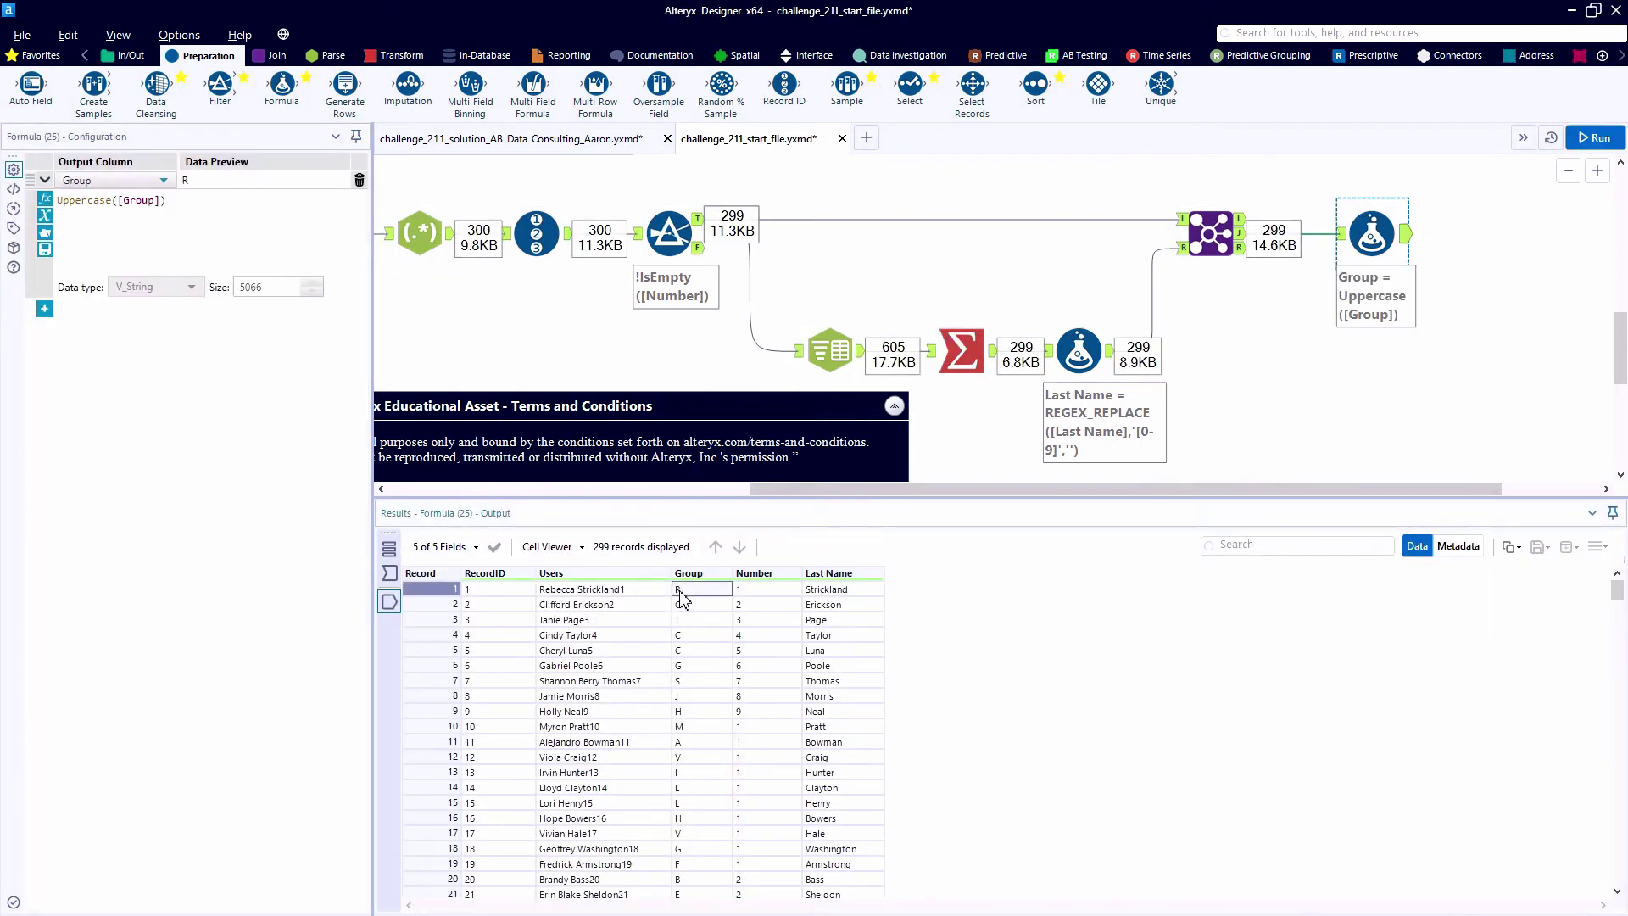
left_click(828, 589)
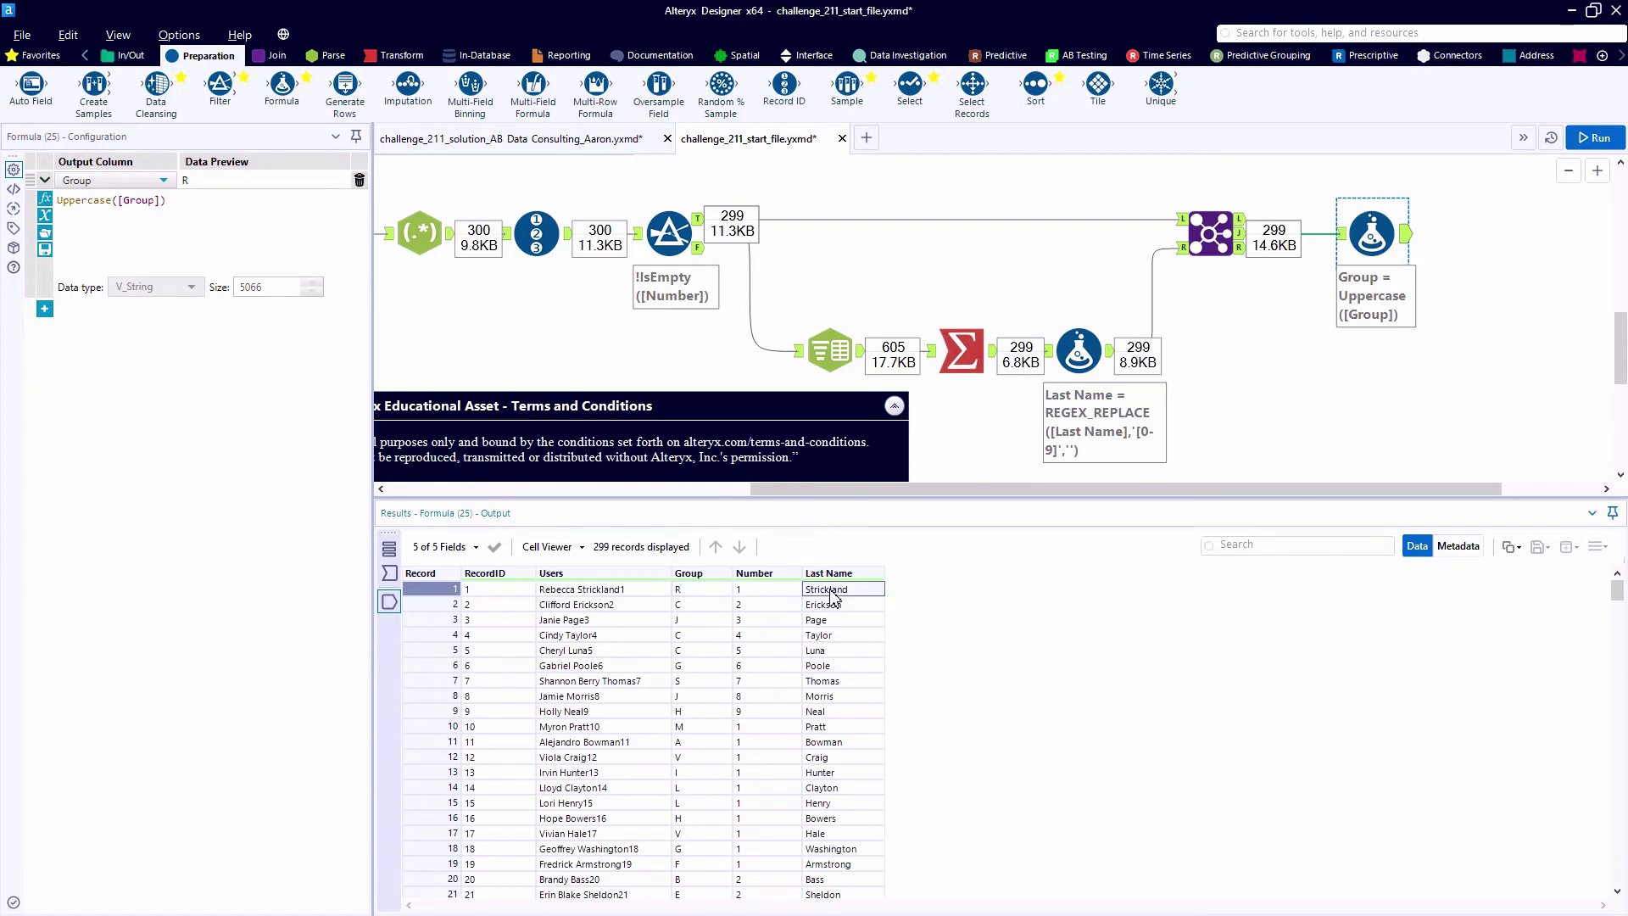
left_click(44, 308)
left_click(85, 310)
left_click(89, 329)
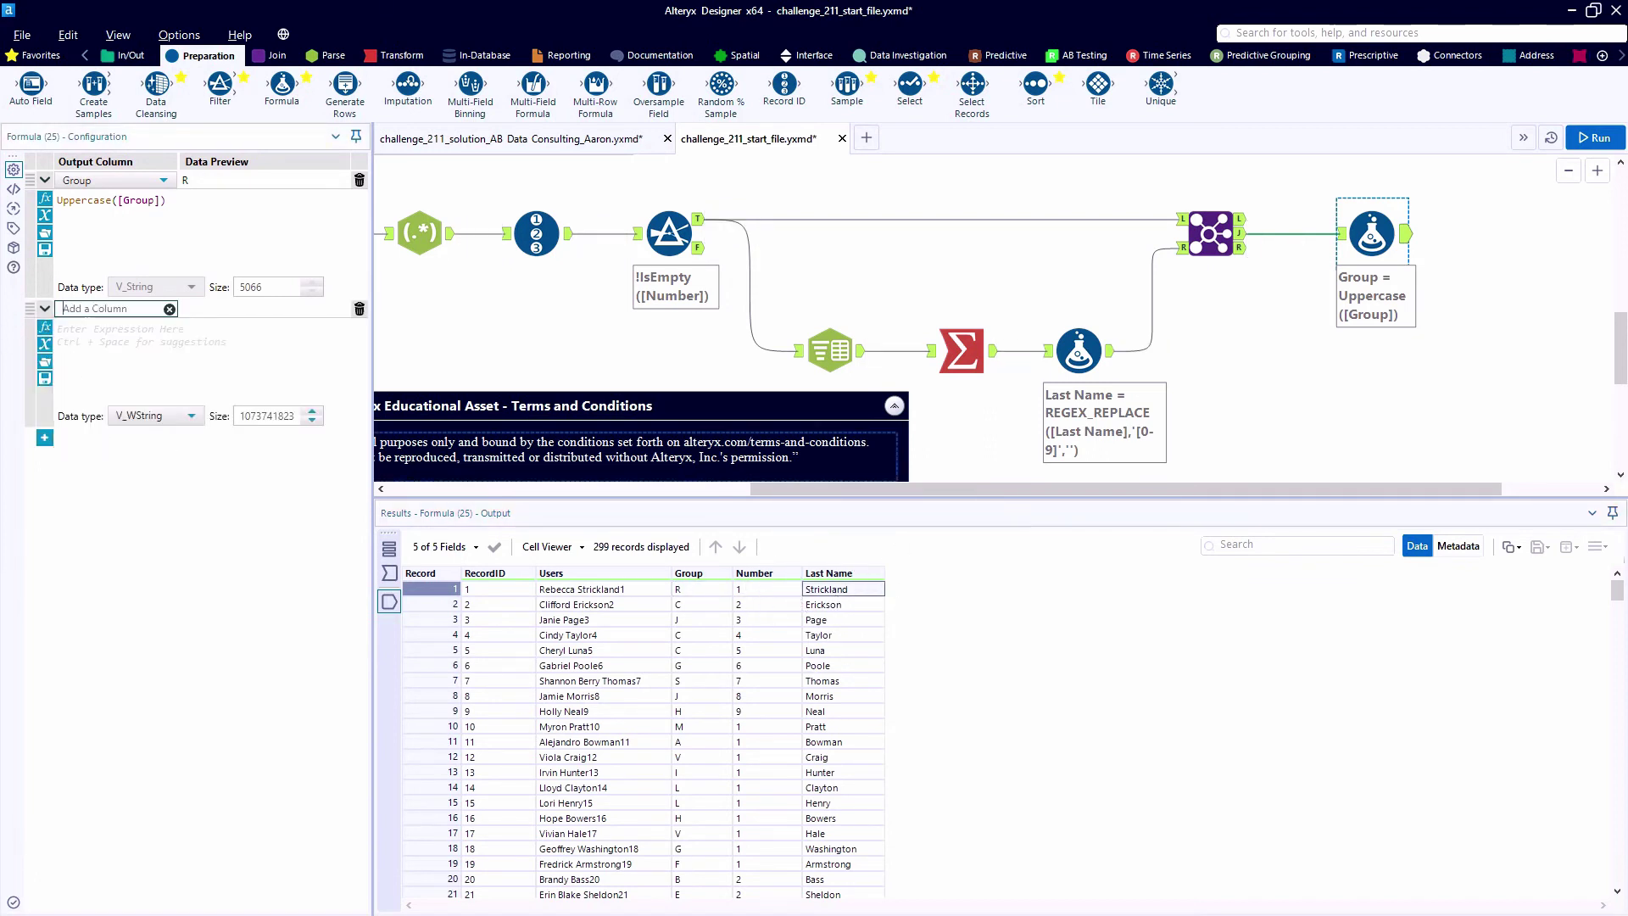
type("email")
left_click(60, 329)
type("[")
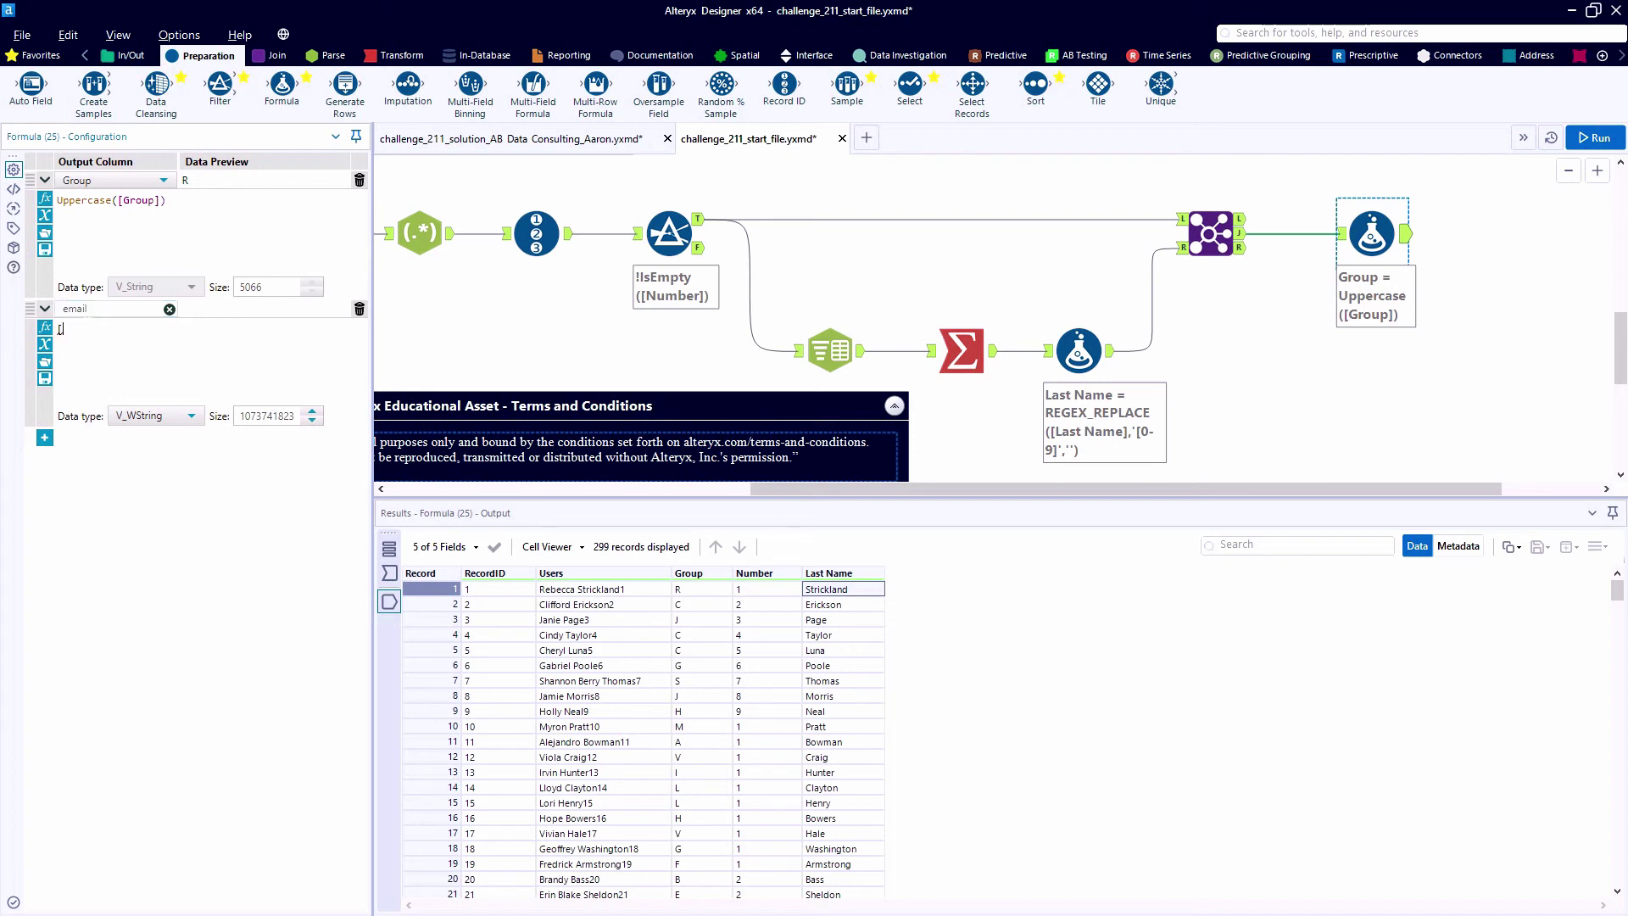
left_click(93, 378)
type("+[")
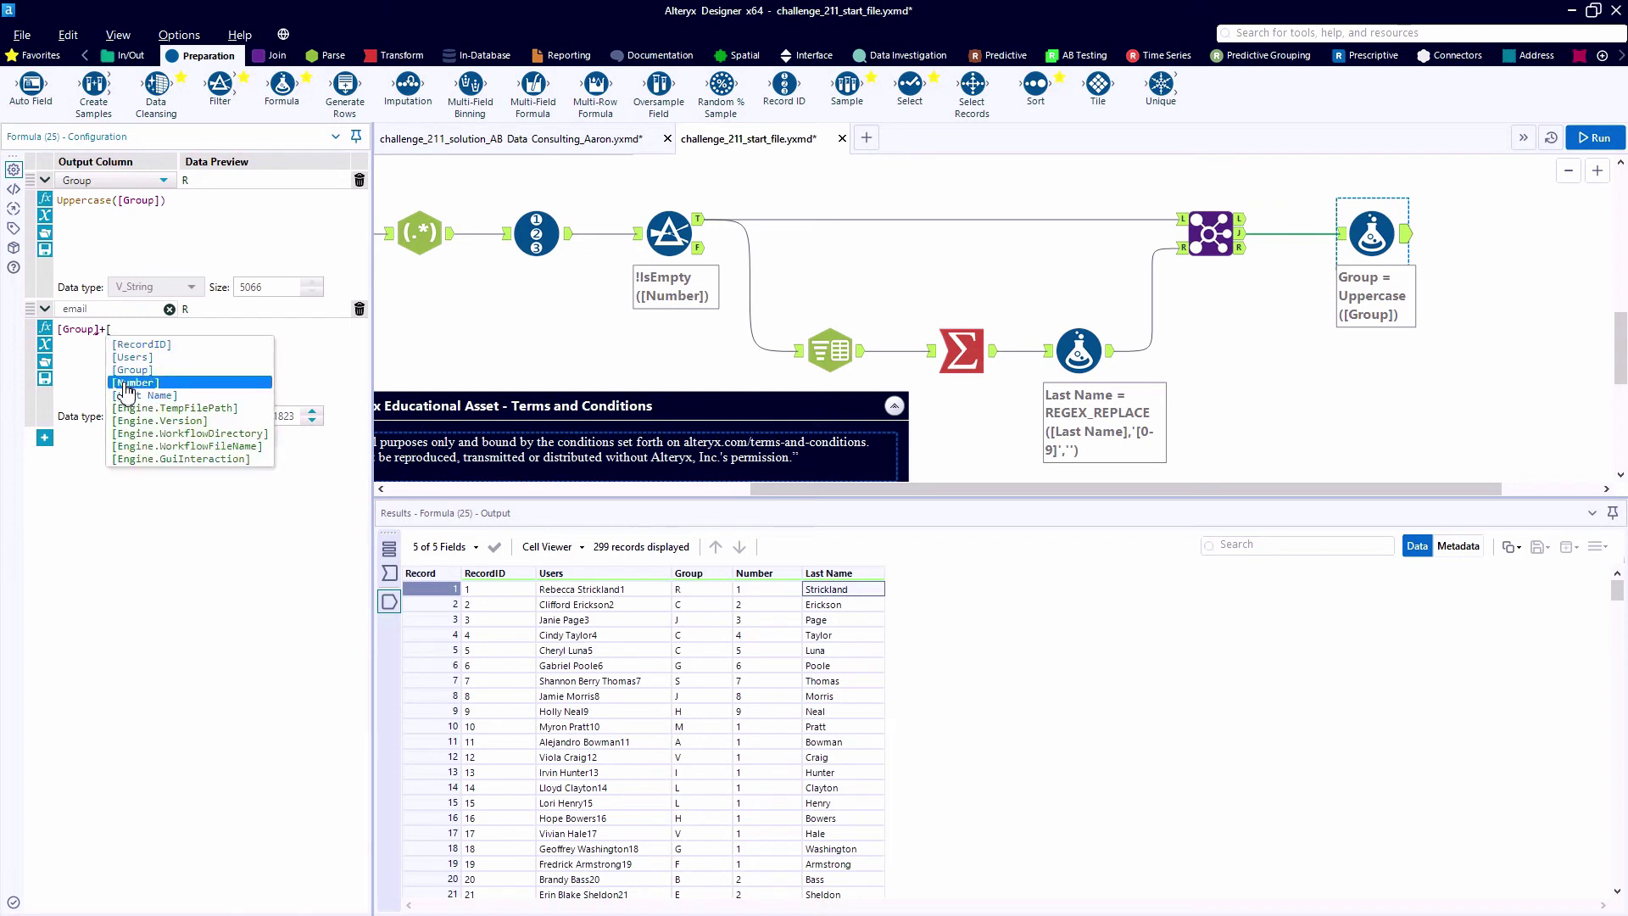
left_click(132, 396)
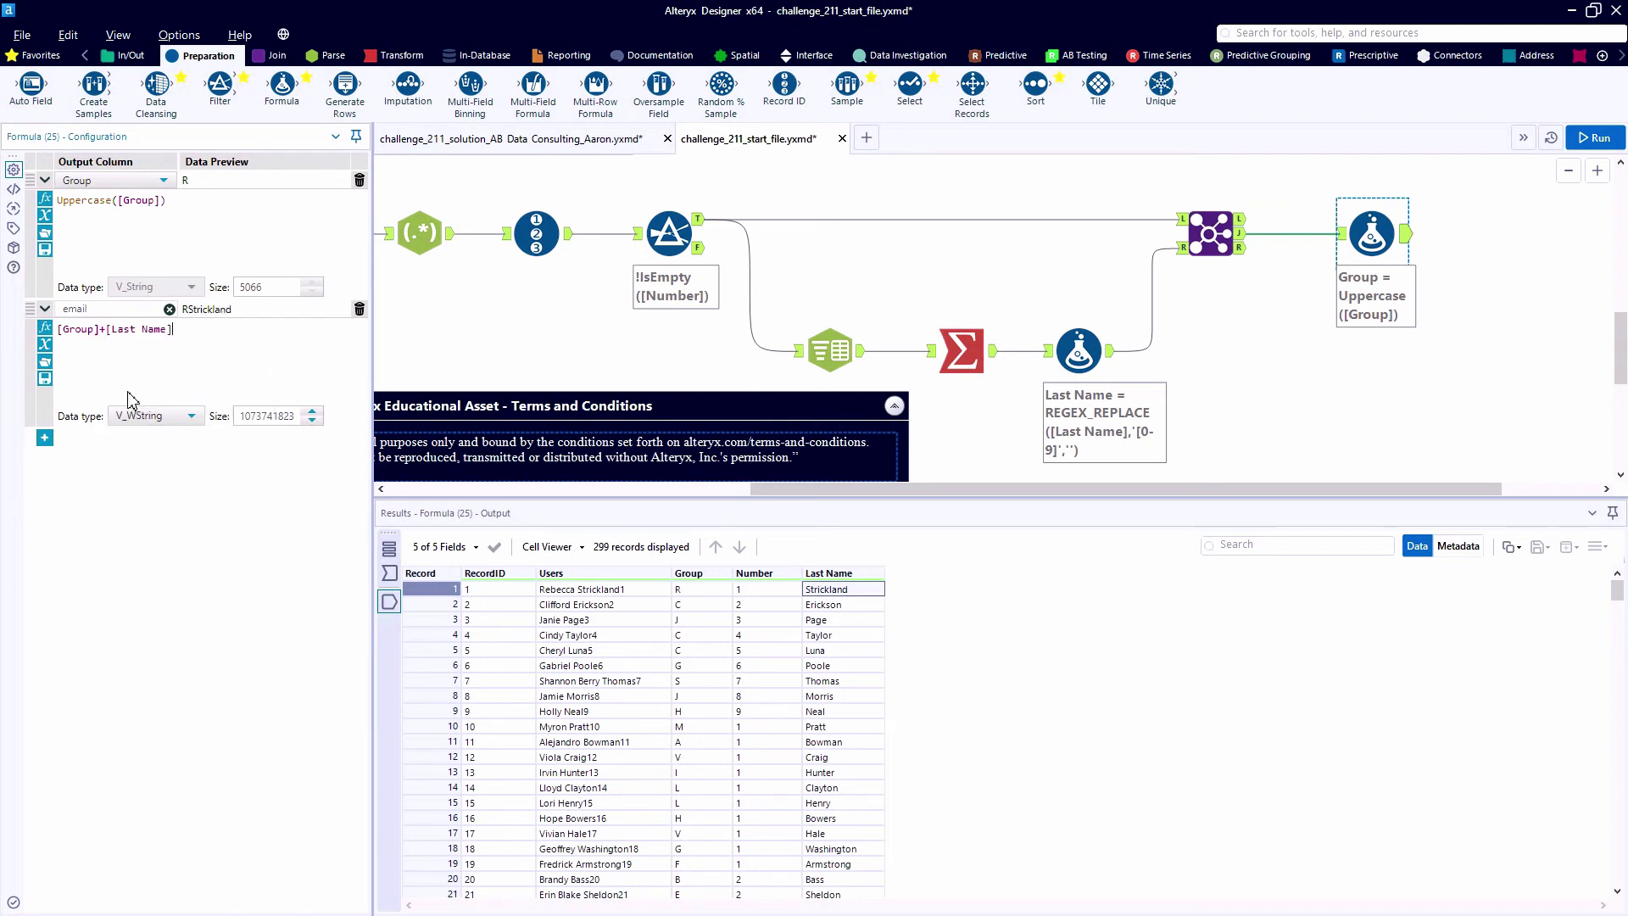
type("+\"@testemail.com\"")
- Run the workflow to generate the emails and add a Summarize tool after the Formula
key("ctrl+r")
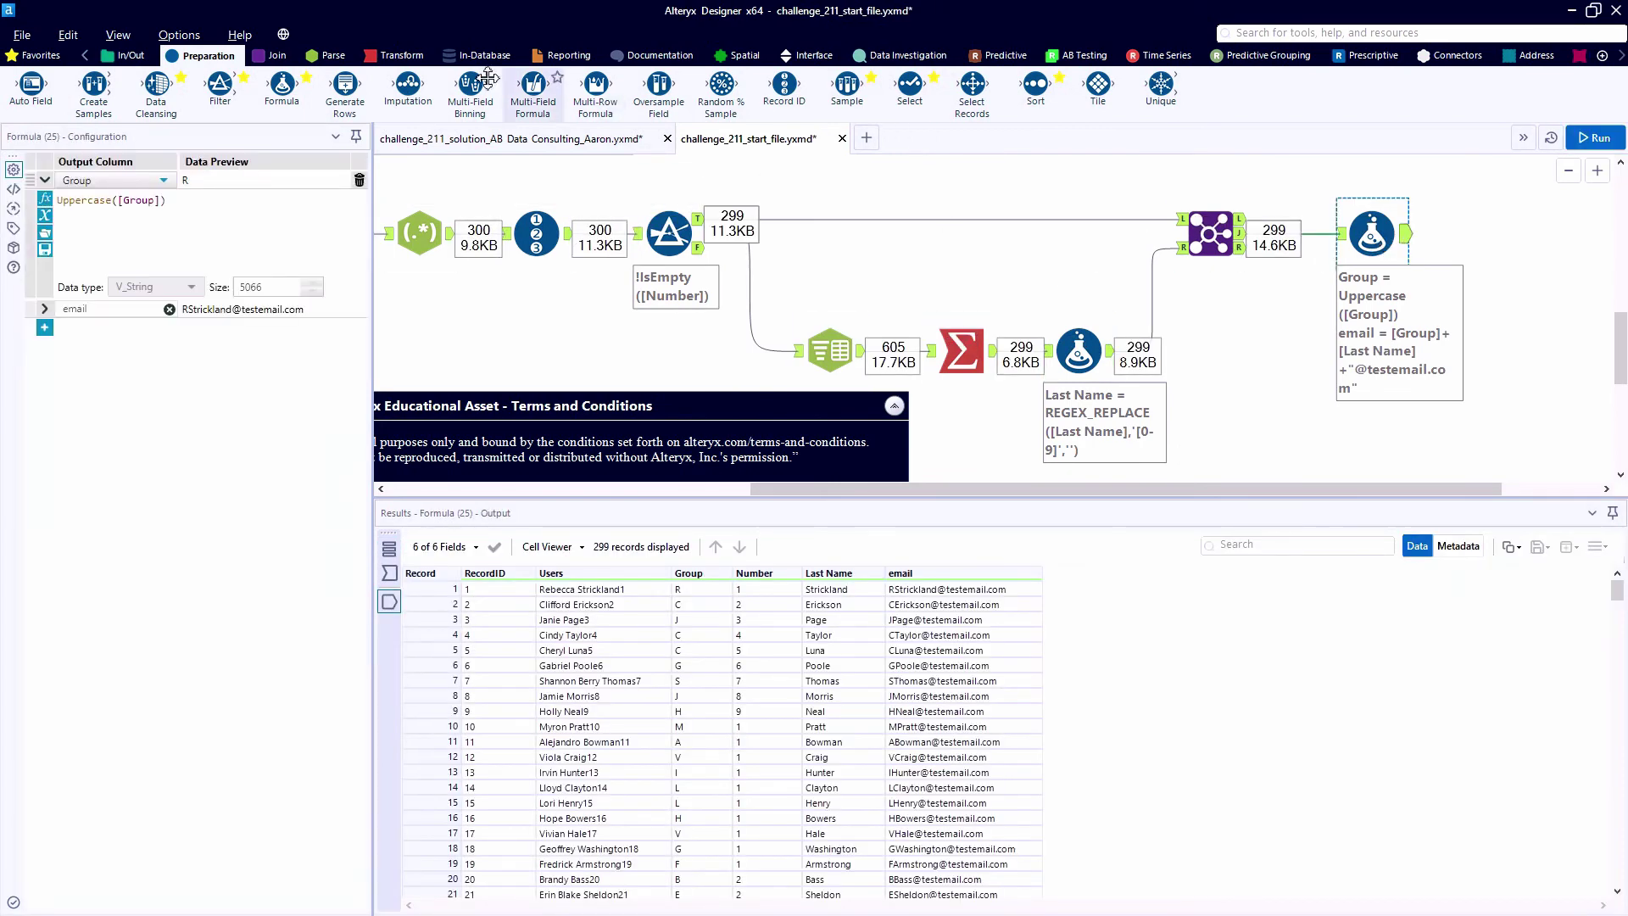
left_click(397, 55)
left_click_drag(282, 85, 1513, 223)
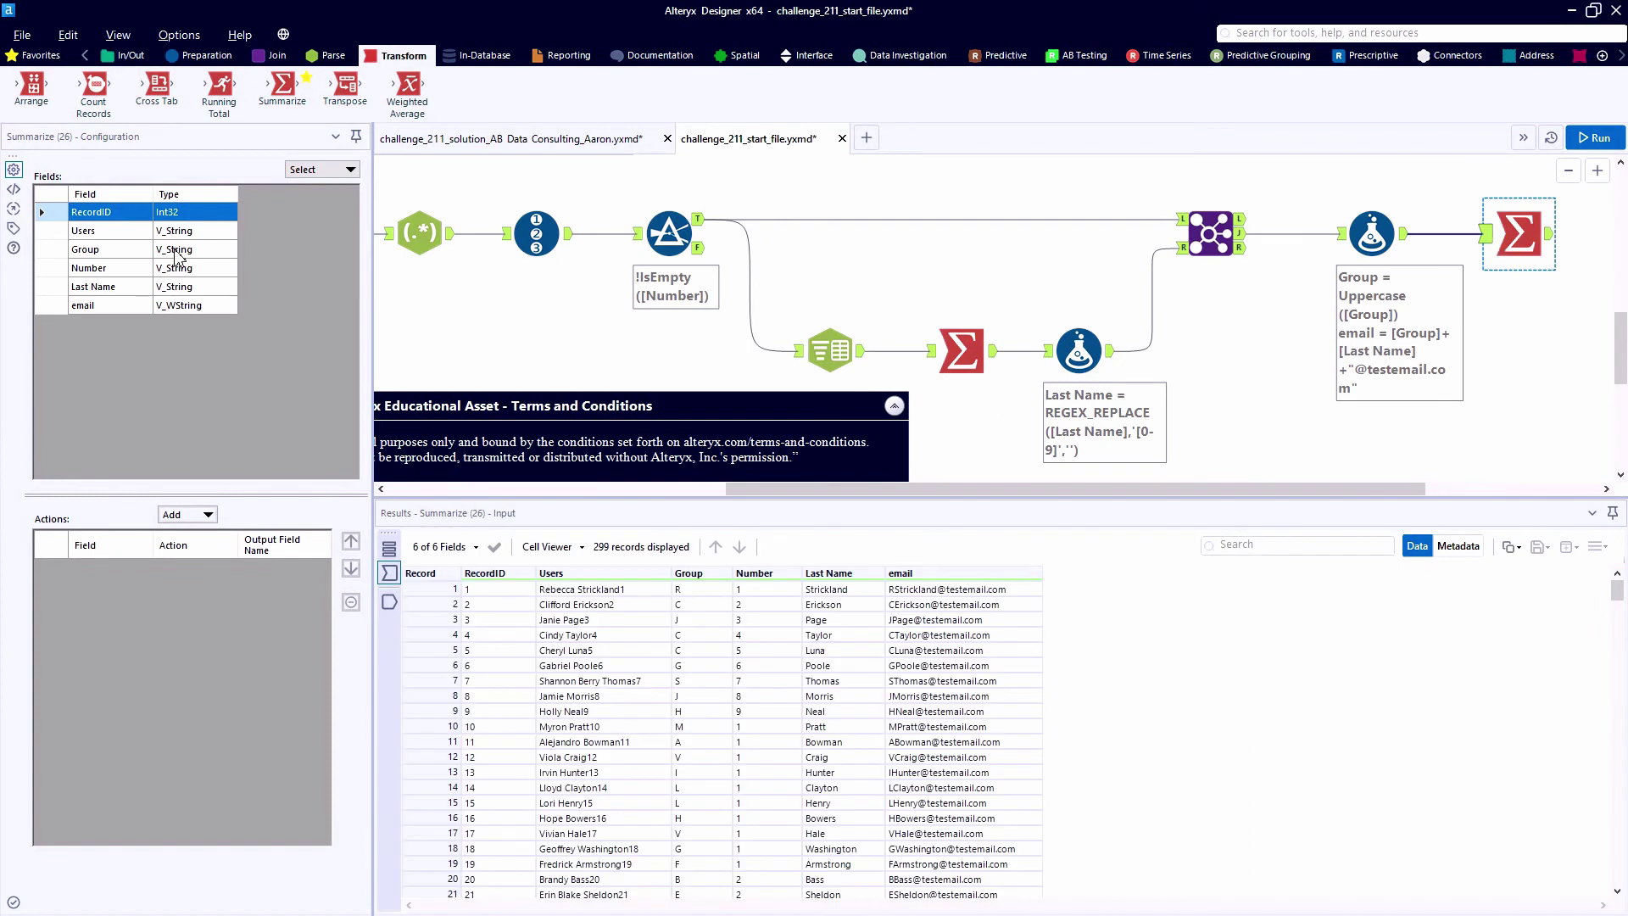
- Add a Group By on the Group field in Summarize
left_click(136, 251)
left_click(179, 515)
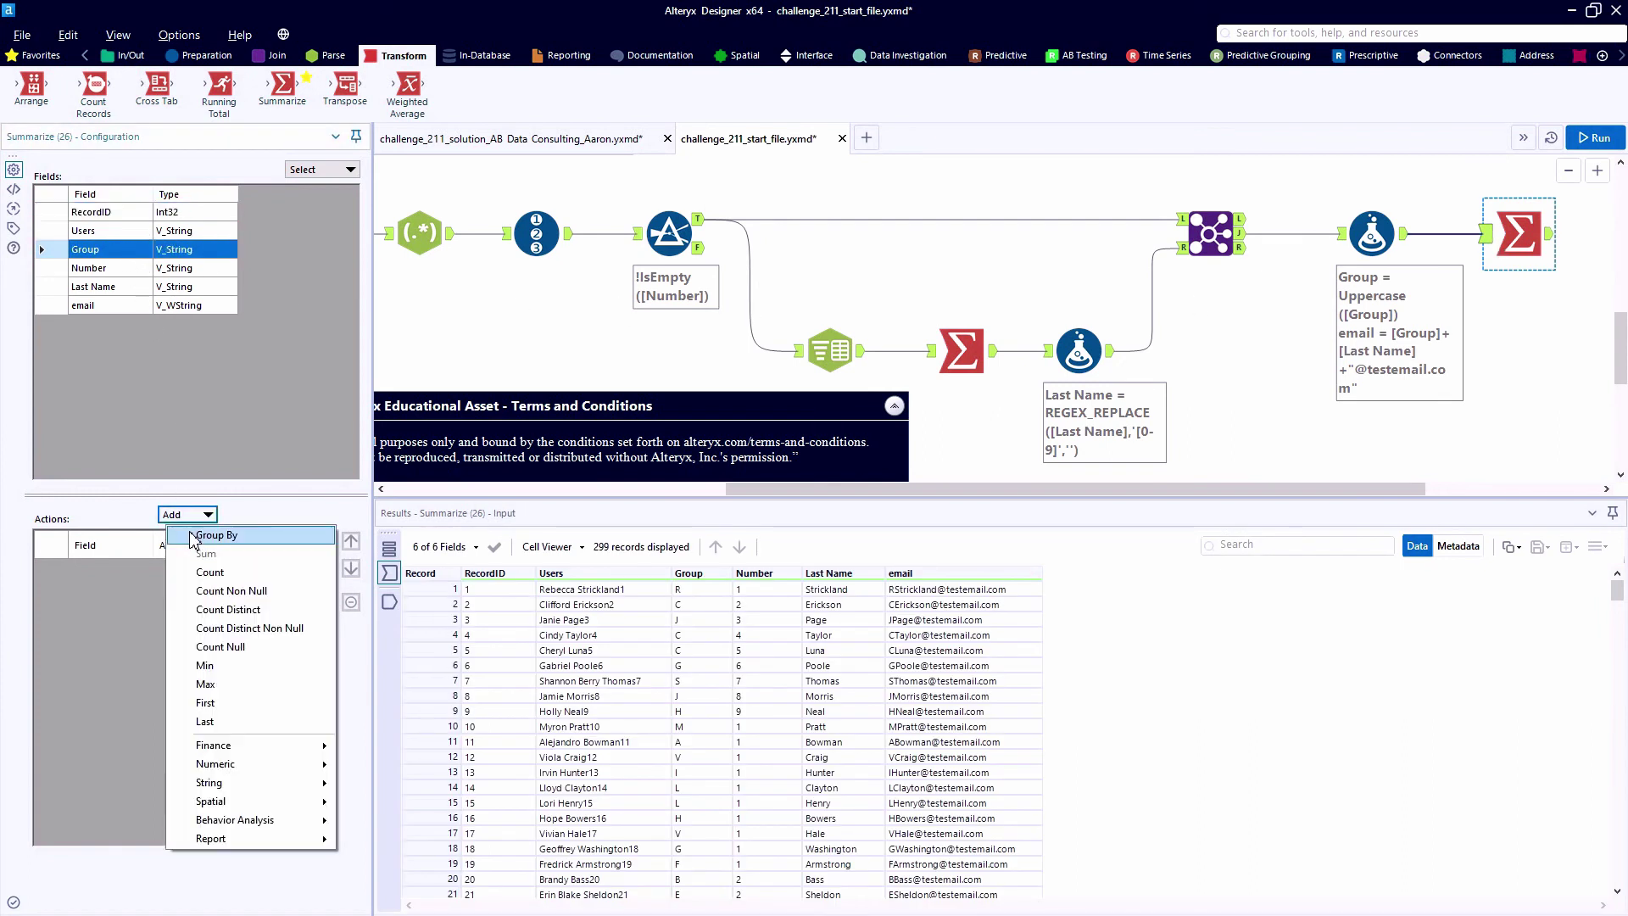
left_click(198, 536)
- Concatenate the email field per group, naming the output Emails
left_click(142, 307)
left_click(188, 516)
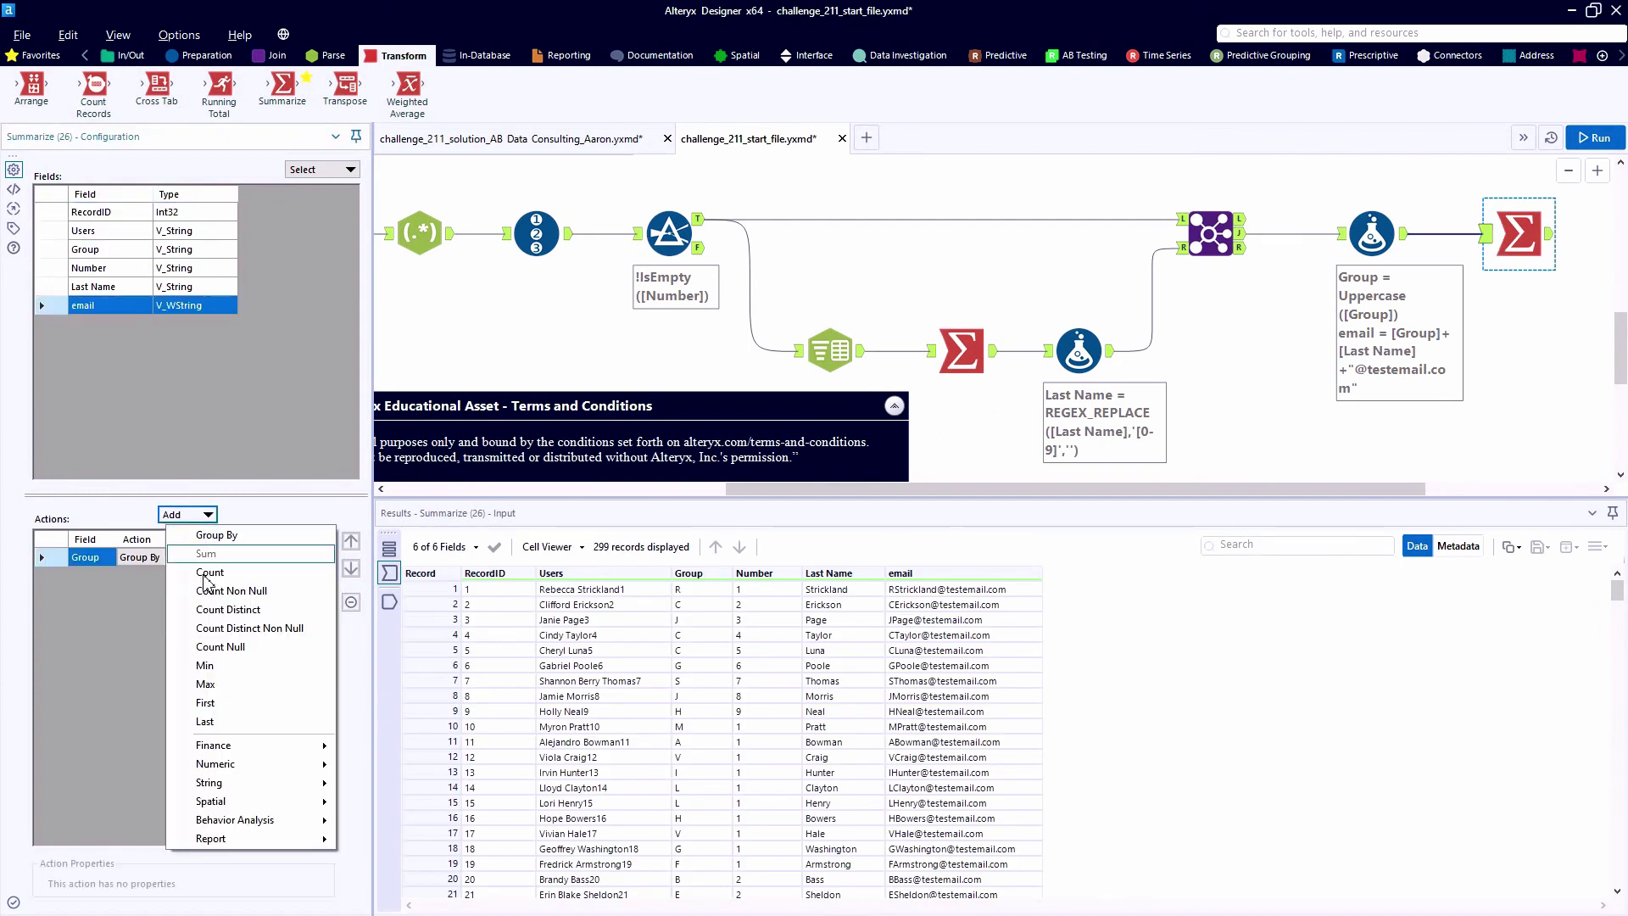
mouse_move(254, 782)
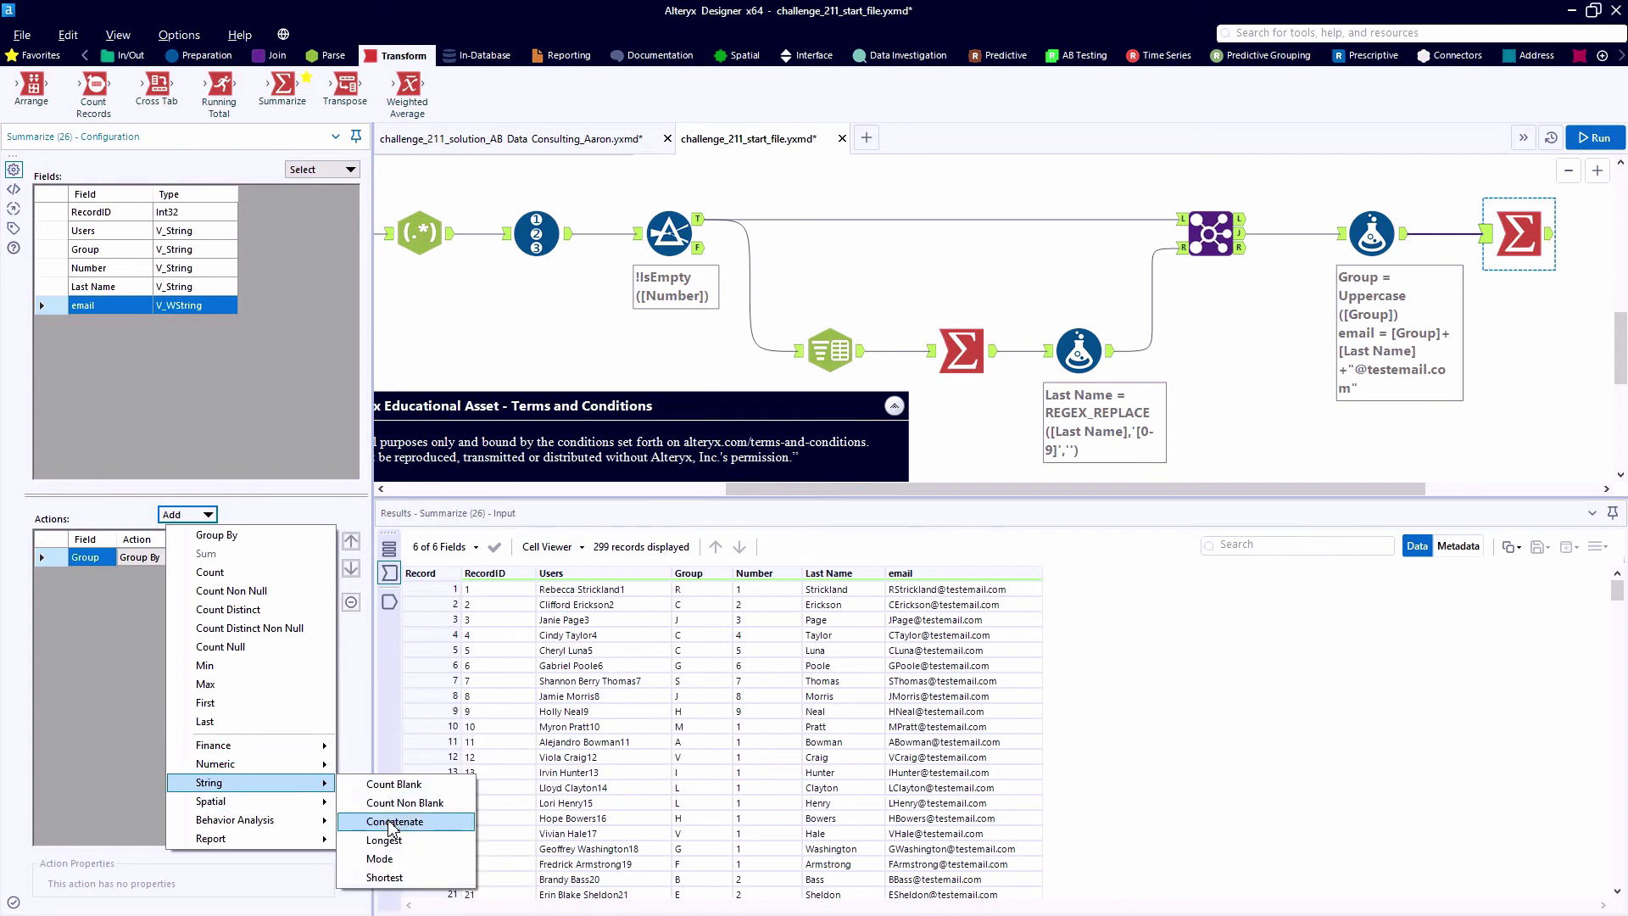
left_click(392, 827)
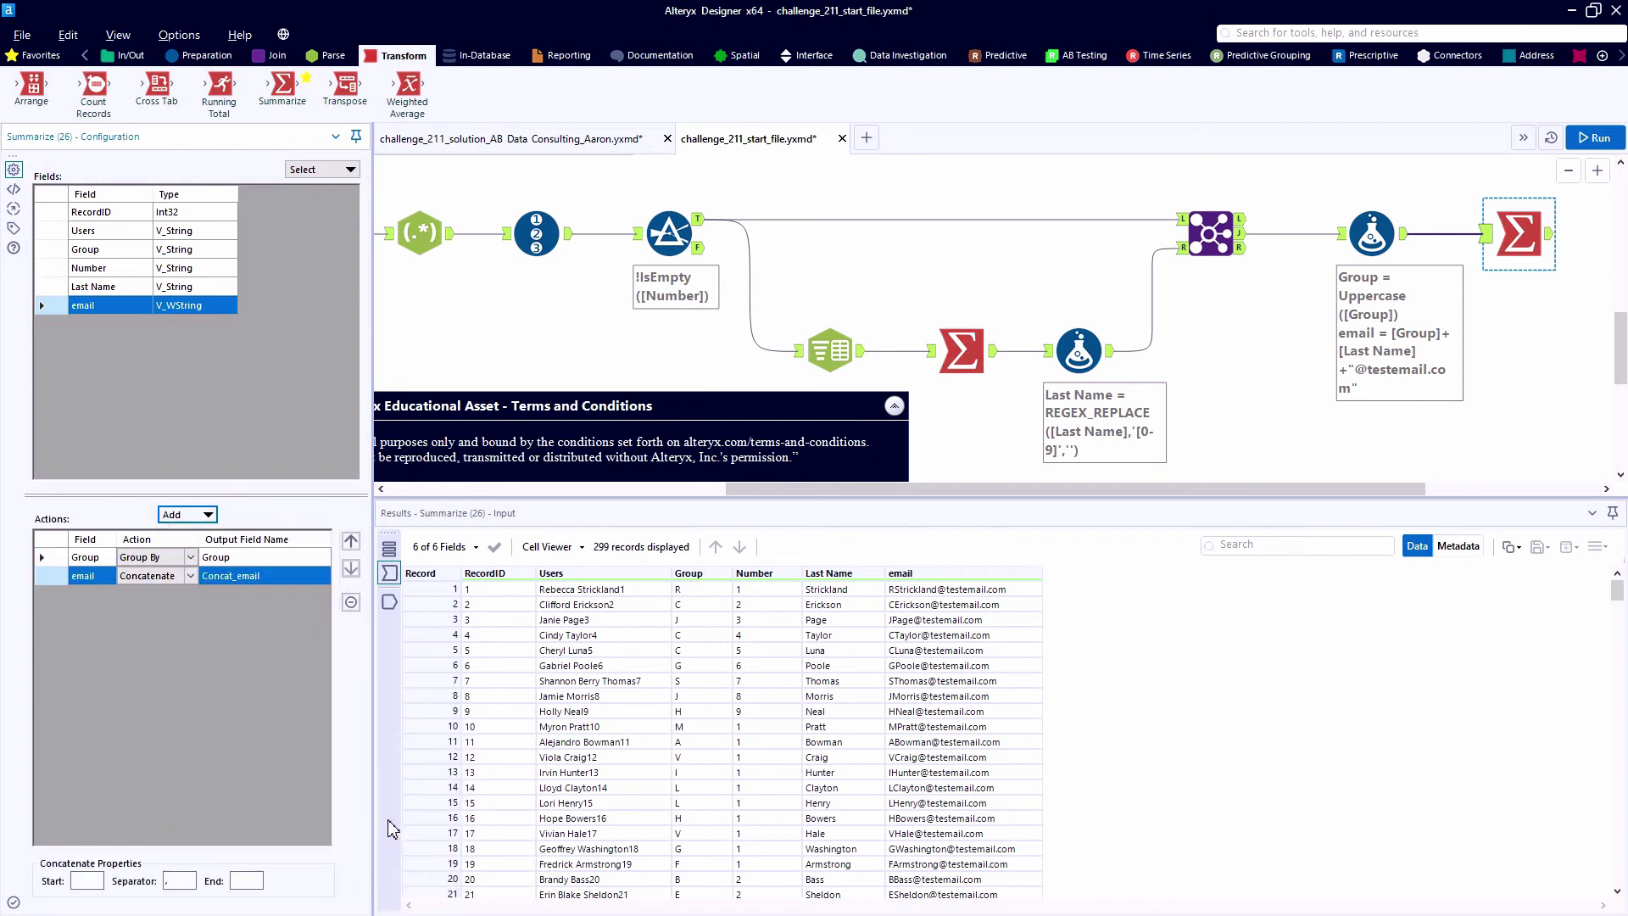
left_click(278, 575)
type("Emails")
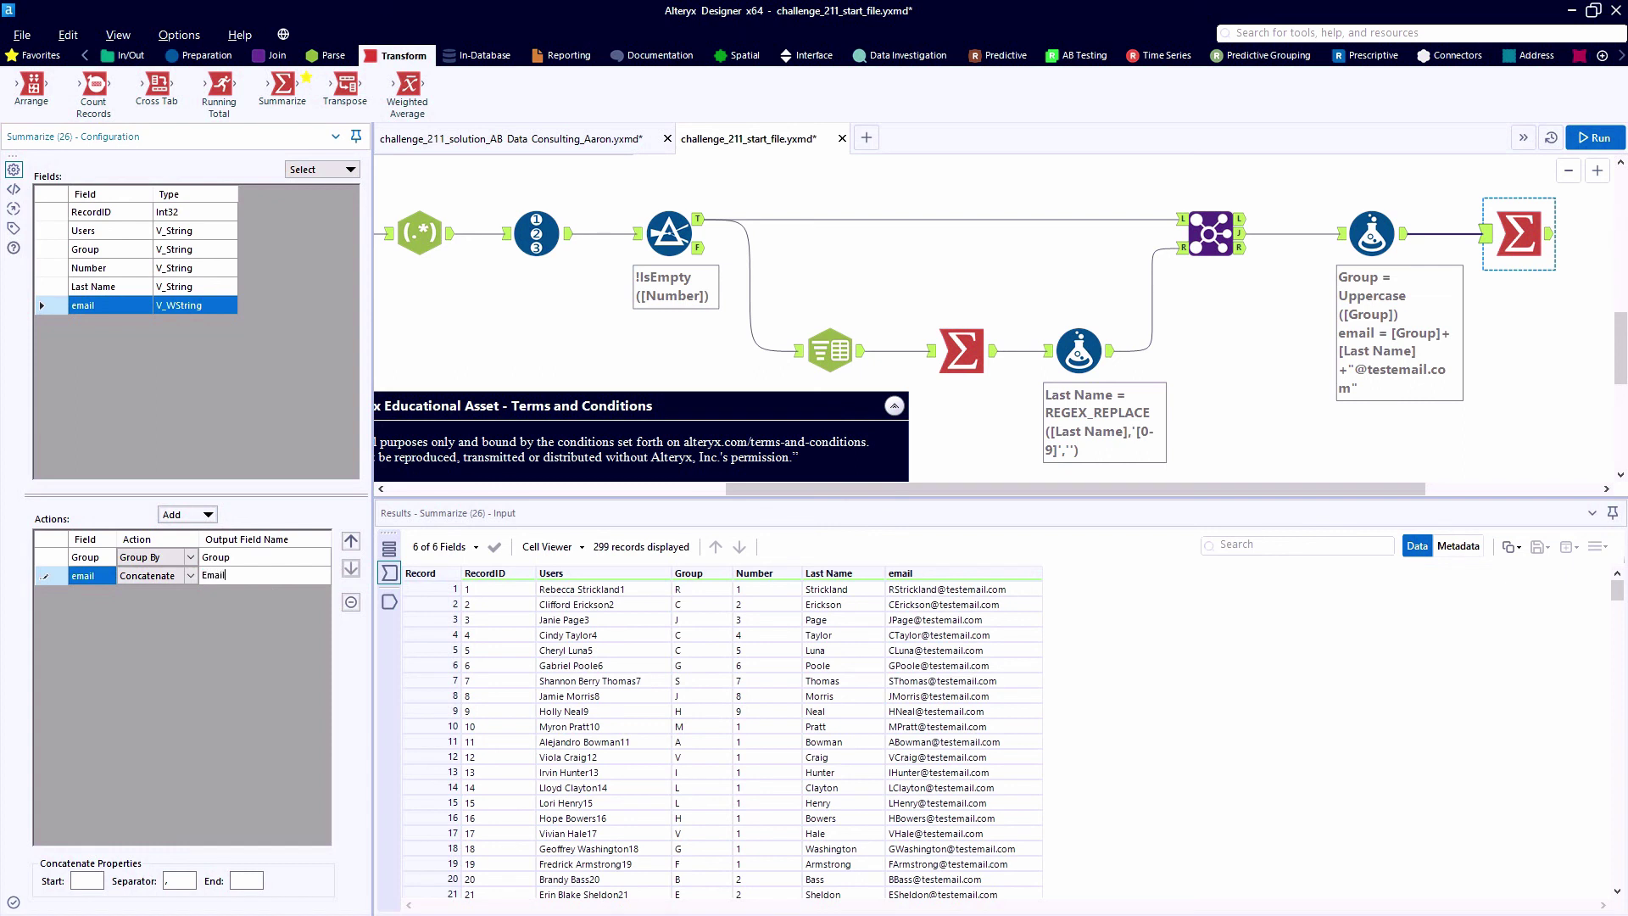
- Count RecordID within each group as Count
left_click(114, 213)
left_click(189, 516)
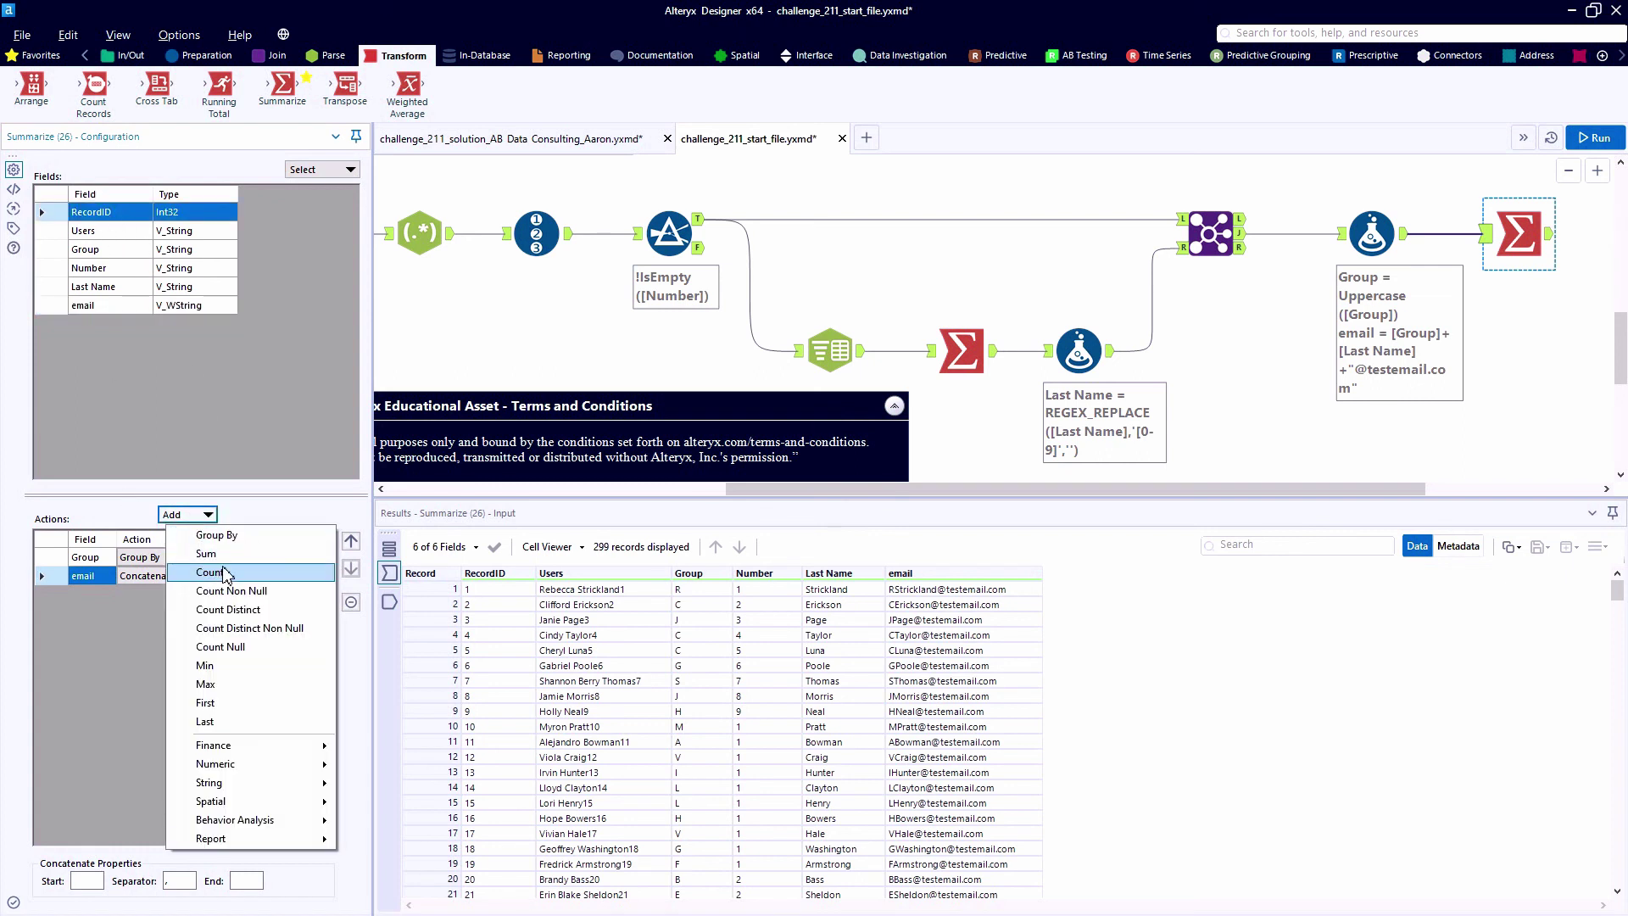
left_click(227, 576)
- Run the workflow and review the Summarize output, widening Emails to read the Group I row
key("ctrl+r")
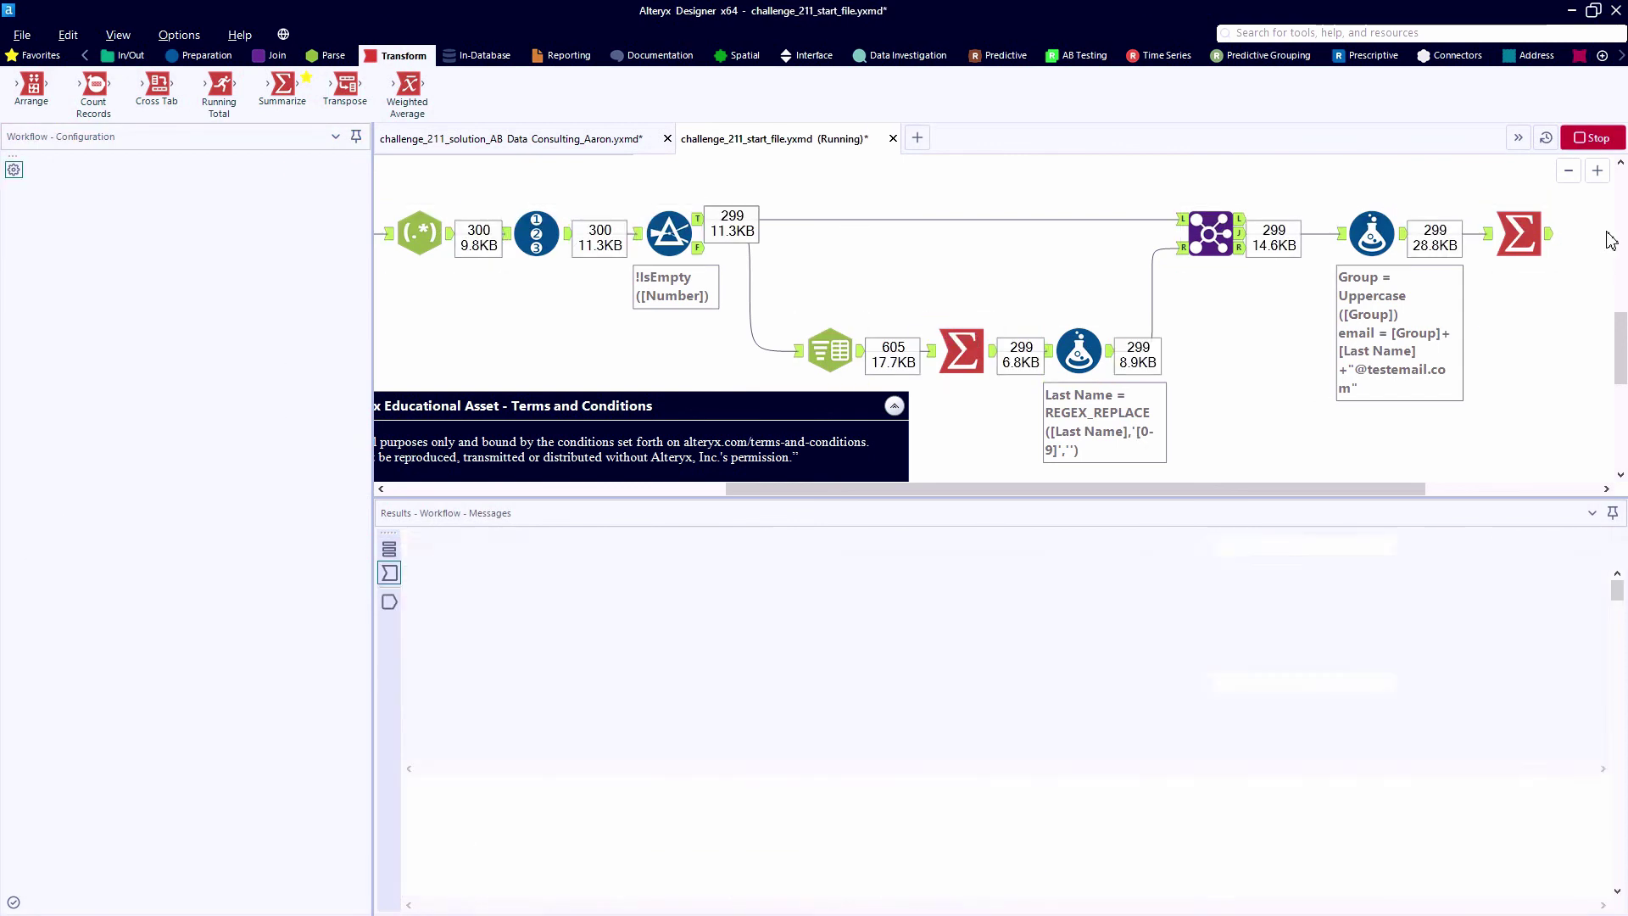
left_click(1551, 234)
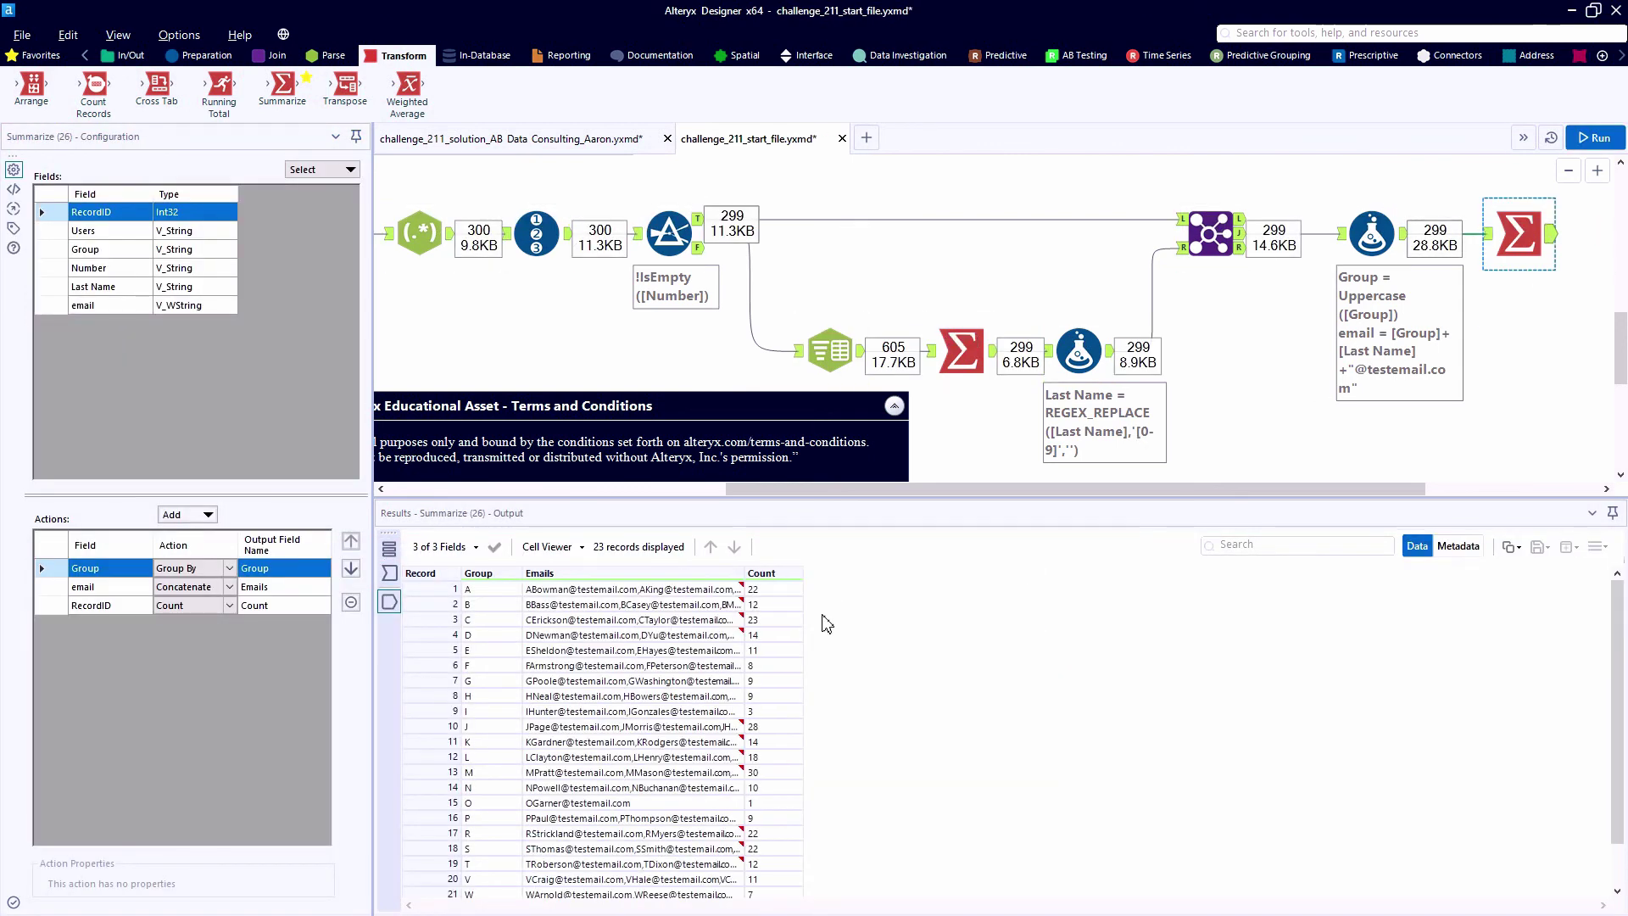
left_click_drag(744, 574, 1287, 604)
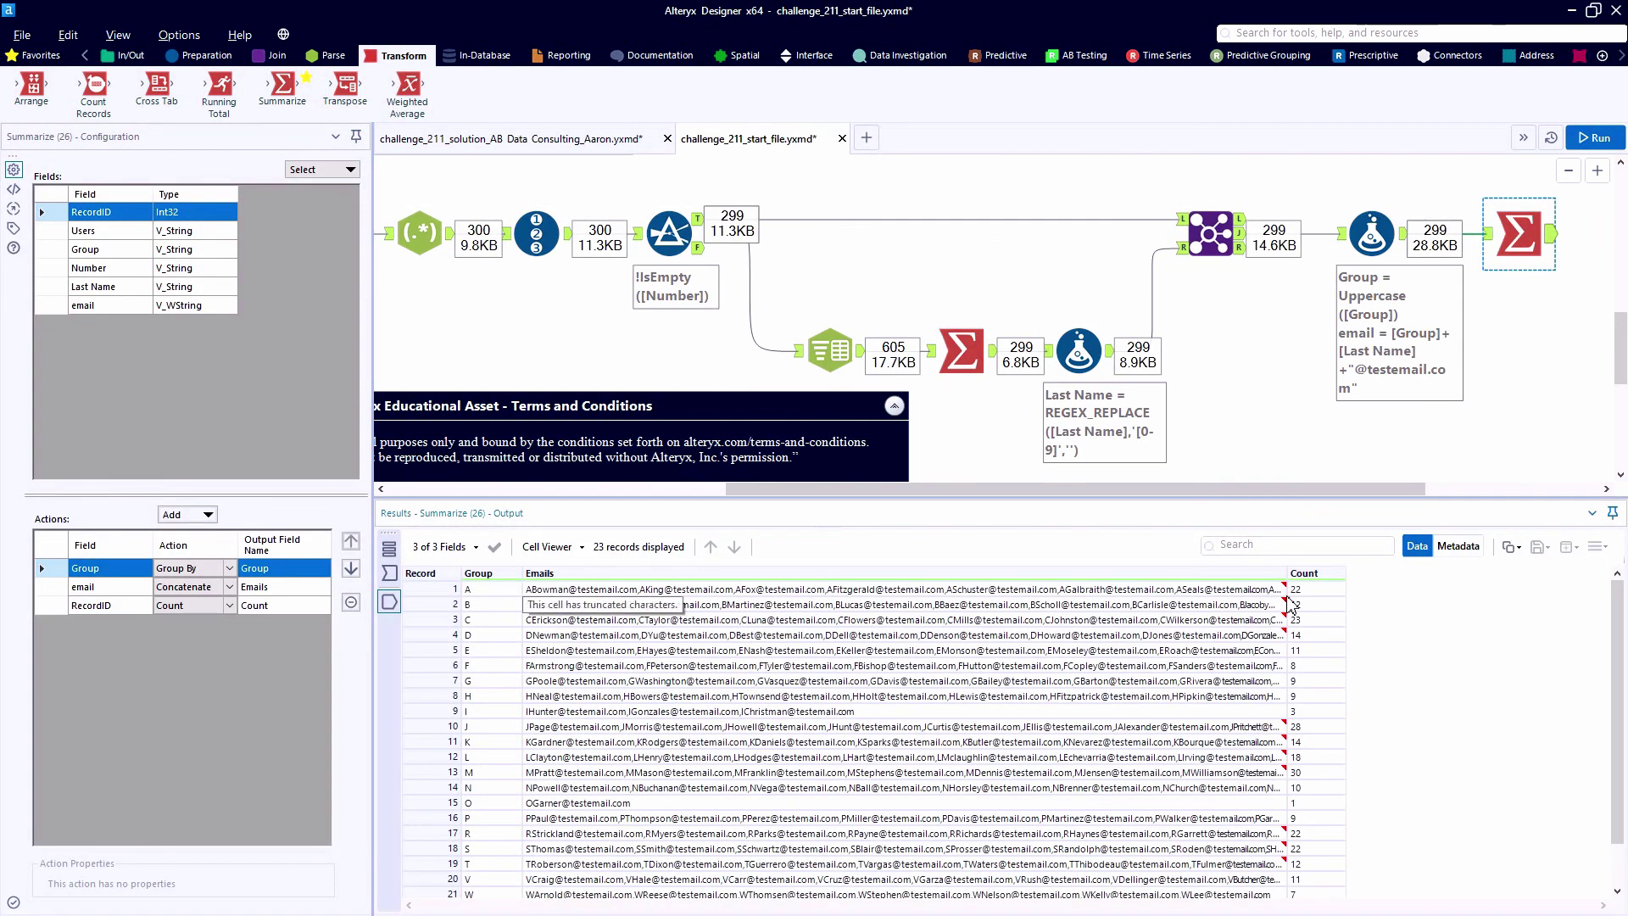
left_click(1095, 714)
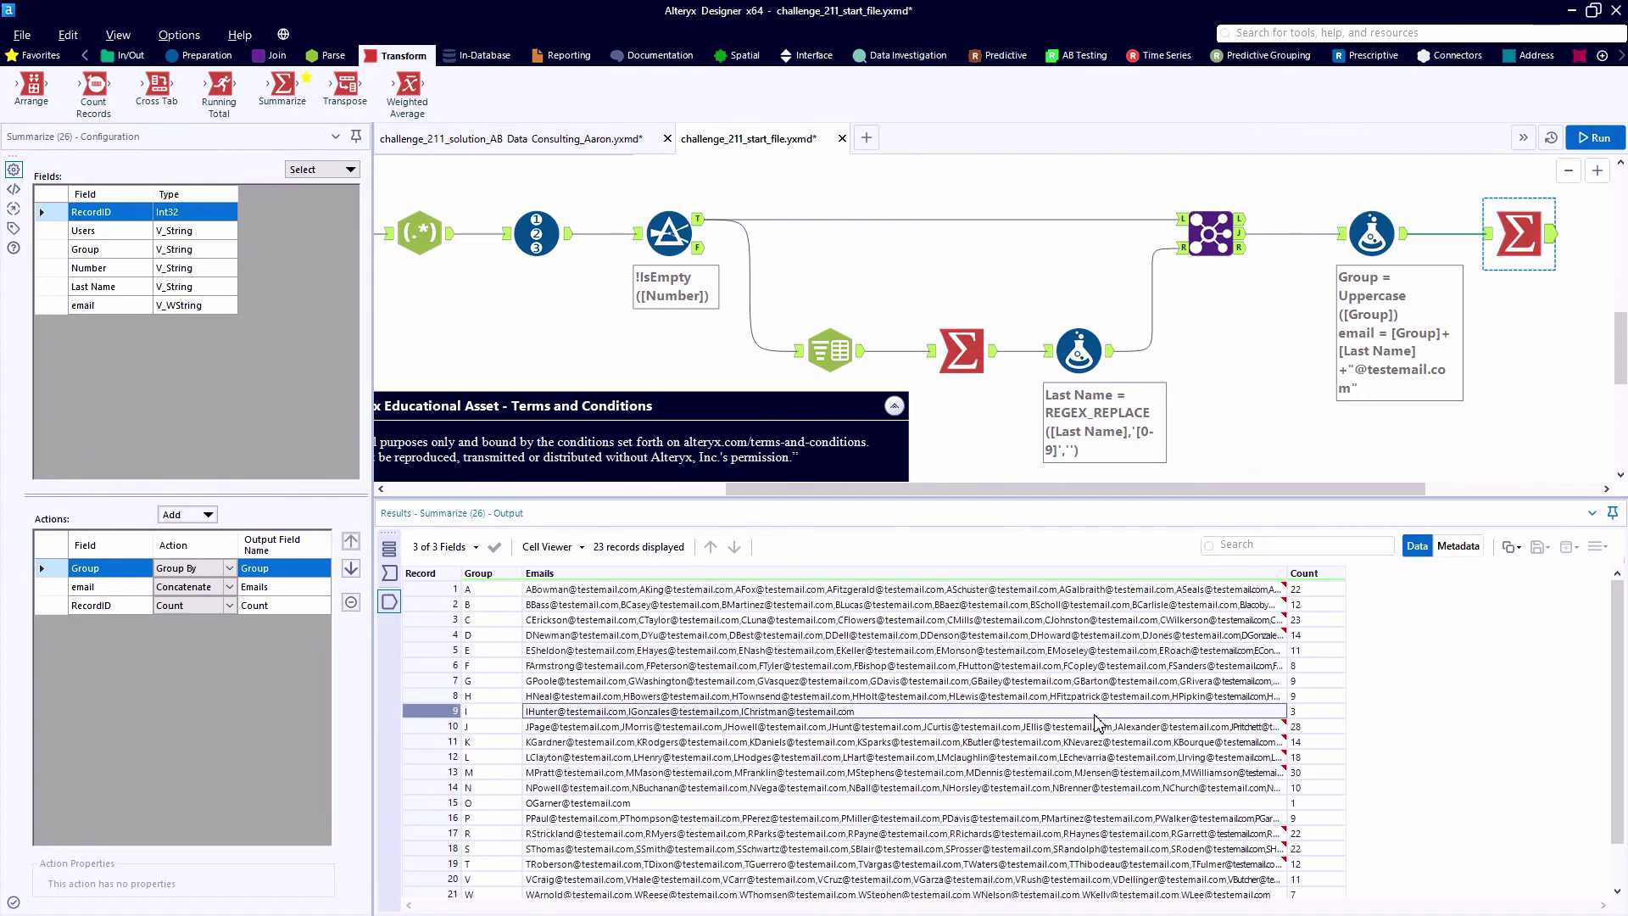